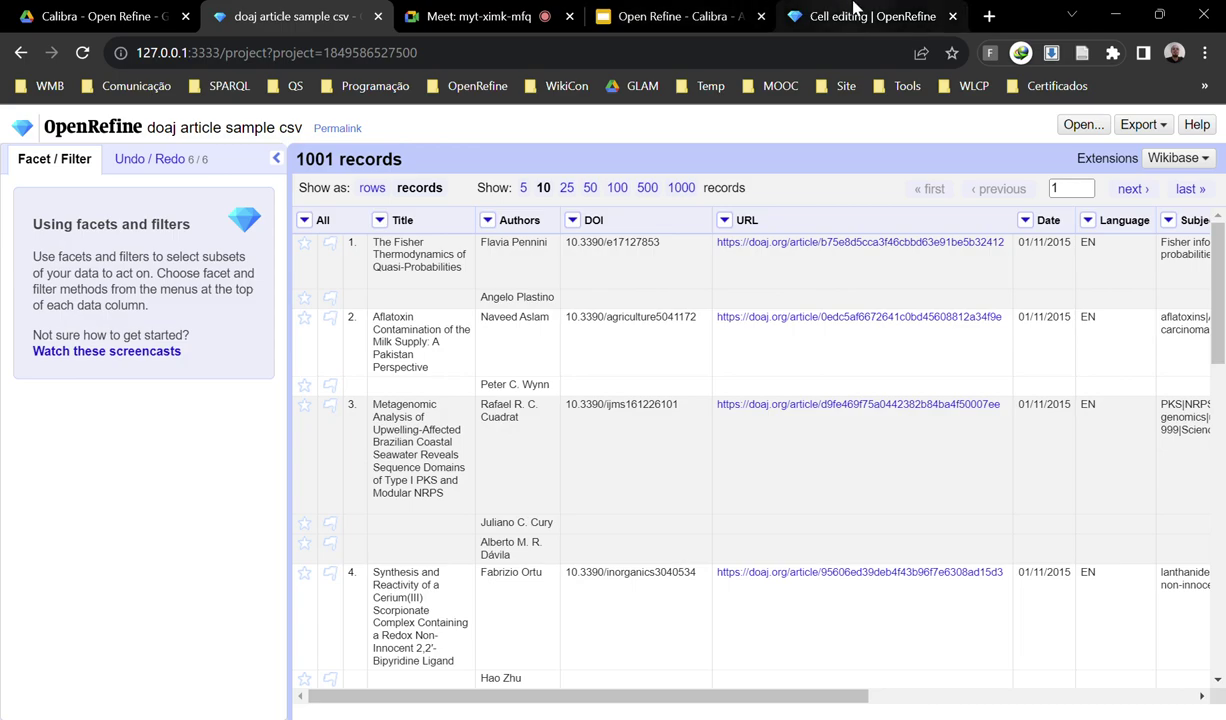
From the OpenRefine home page, open the Reconciliation manual page and read its overview and Getting started sections.
{"action": "left_click", "coordinate": [21, 52]}
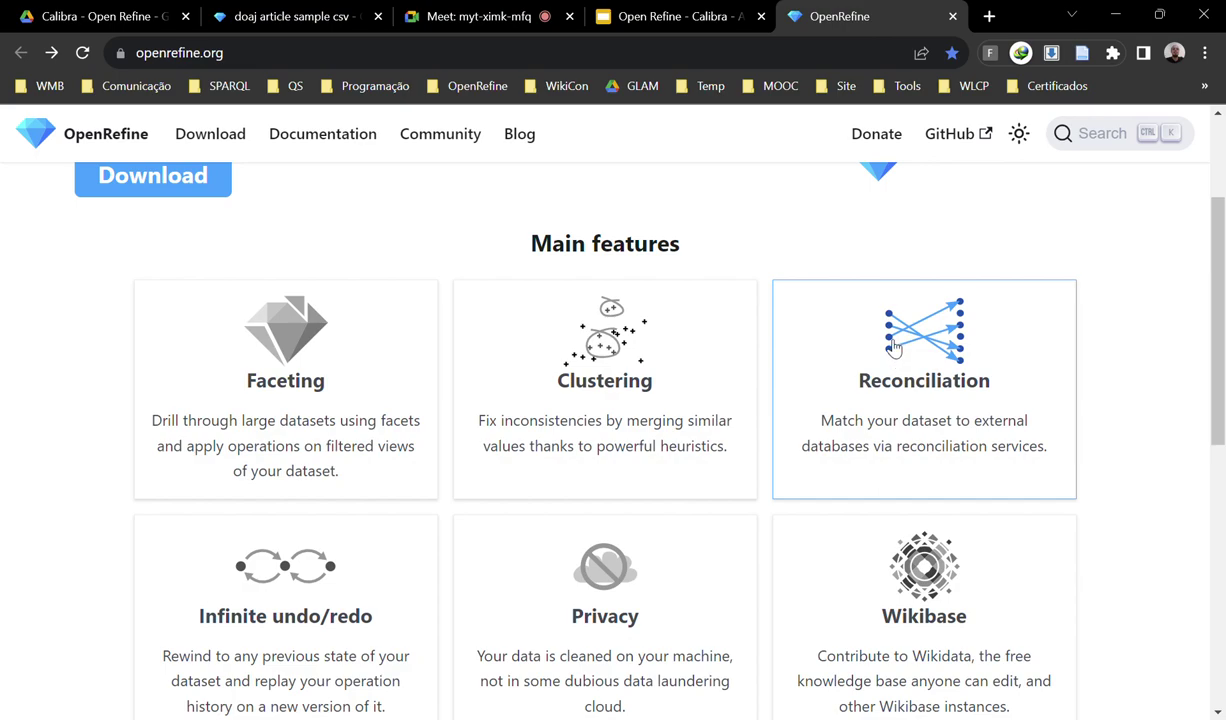
{"action": "left_click", "coordinate": [980, 313]}
{"action": "scroll", "coordinate": [672, 281], "scroll_direction": "down", "scroll_amount": 7}
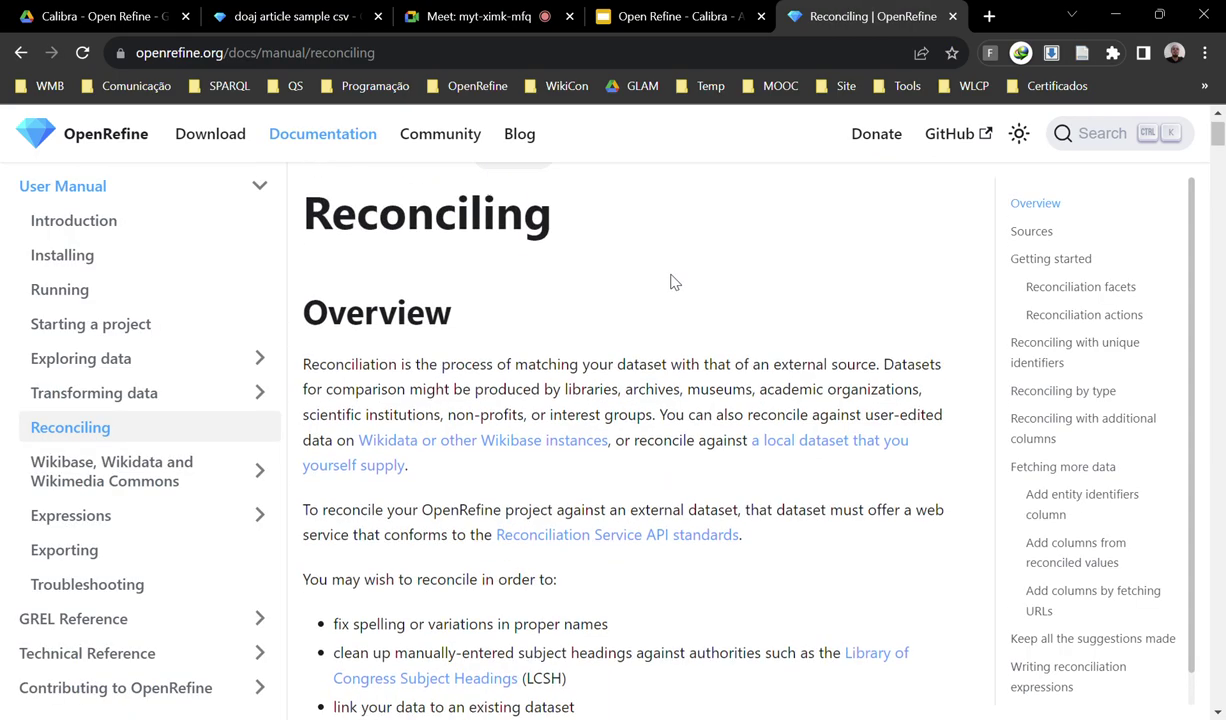
{"action": "scroll", "coordinate": [680, 284], "scroll_direction": "down", "scroll_amount": 14}
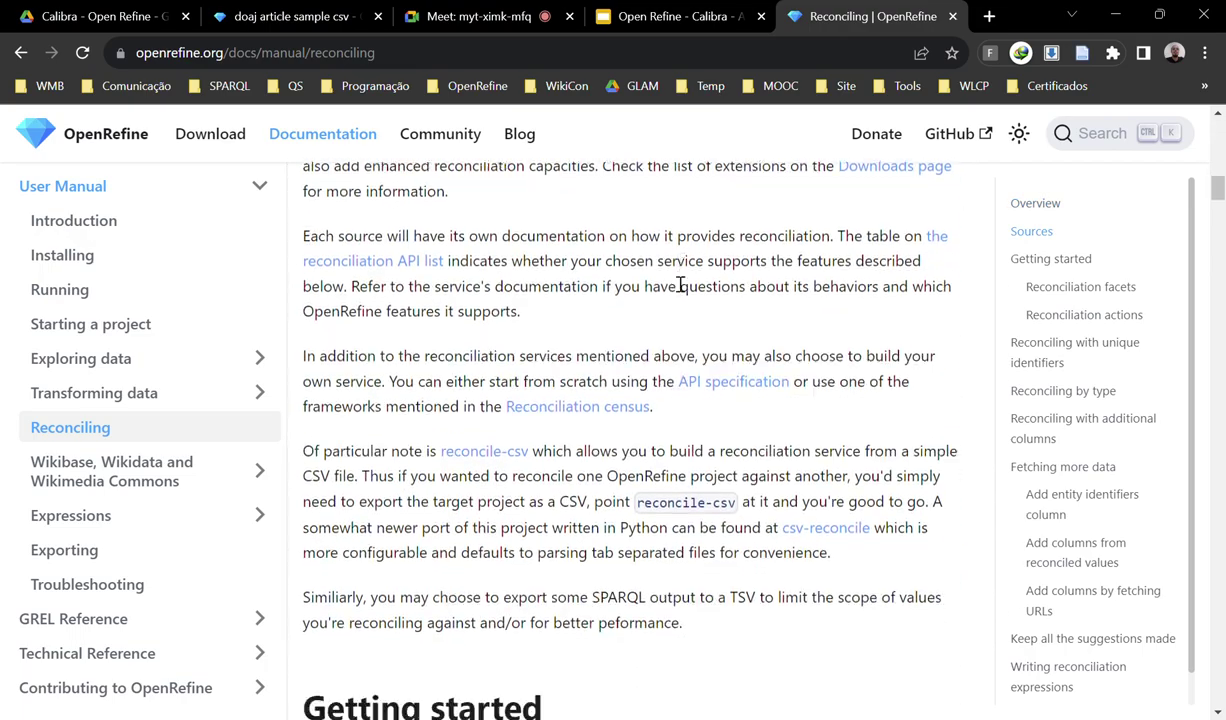
{"action": "scroll", "coordinate": [650, 290], "scroll_direction": "down", "scroll_amount": 2}
{"action": "scroll", "coordinate": [616, 293], "scroll_direction": "up", "scroll_amount": 1}
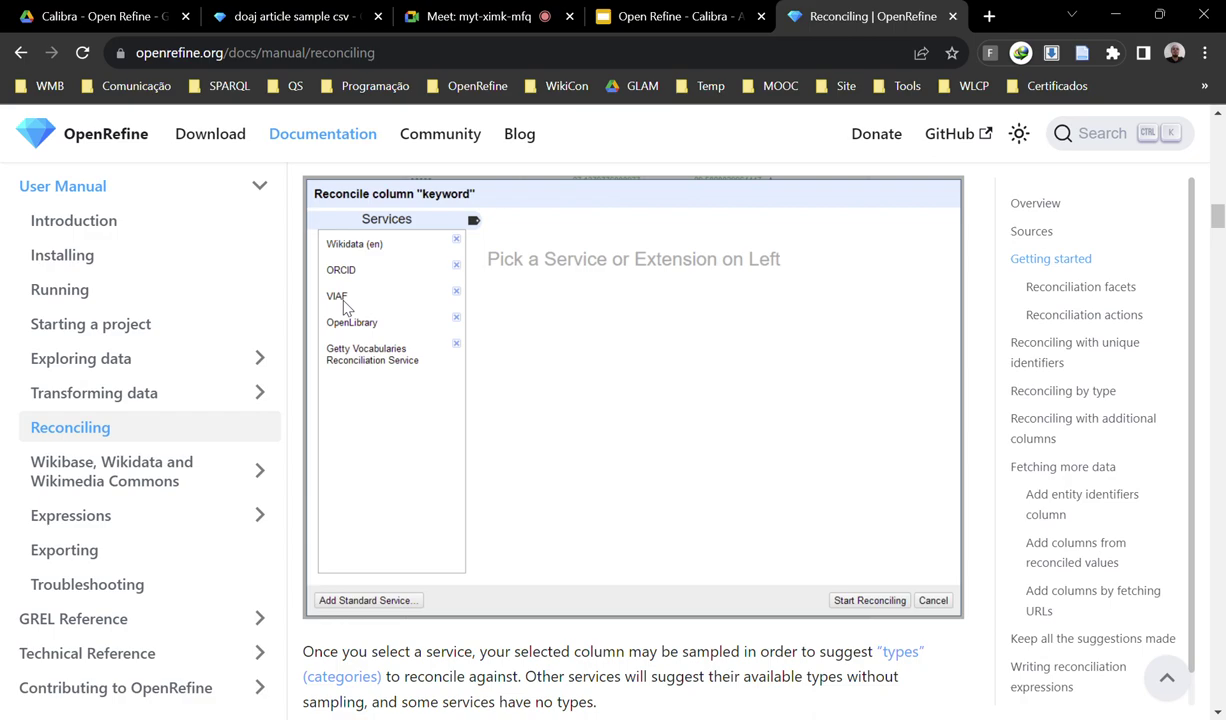
{"action": "scroll", "coordinate": [495, 331], "scroll_direction": "up", "scroll_amount": 4}
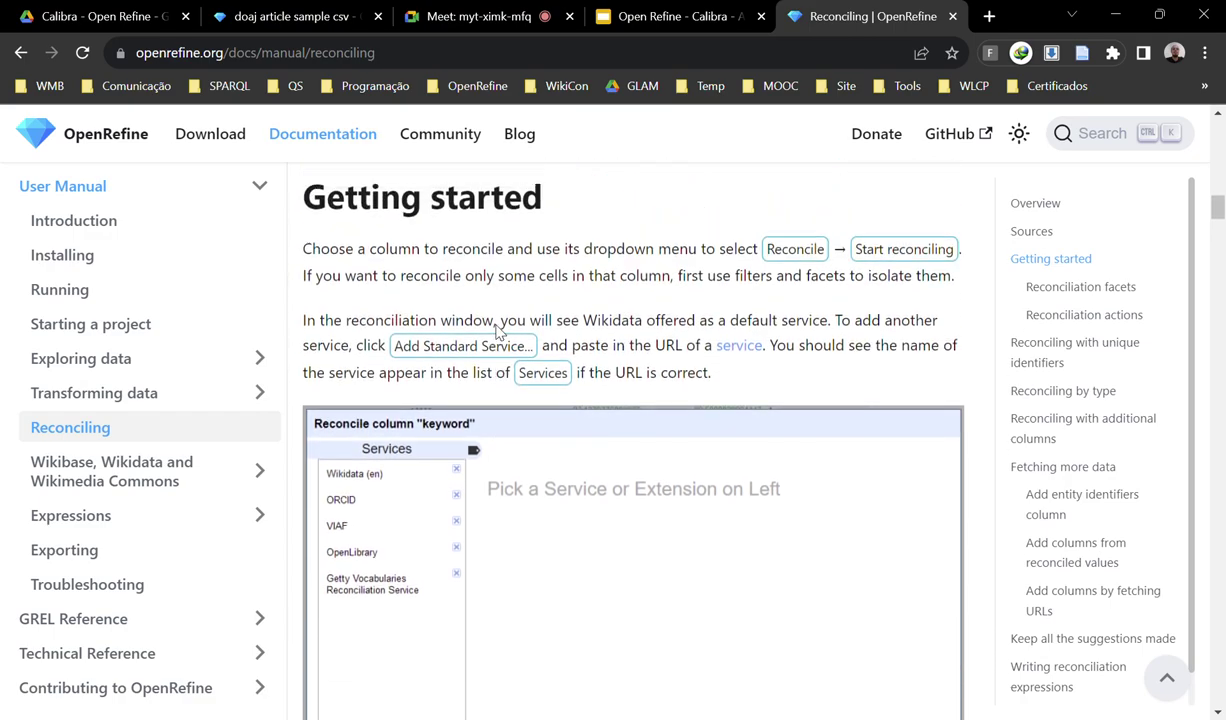
Return to the OpenRefine site's main features, and display the Undo/Redo history of the doaj article sample csv project.
{"action": "left_click", "coordinate": [21, 53]}
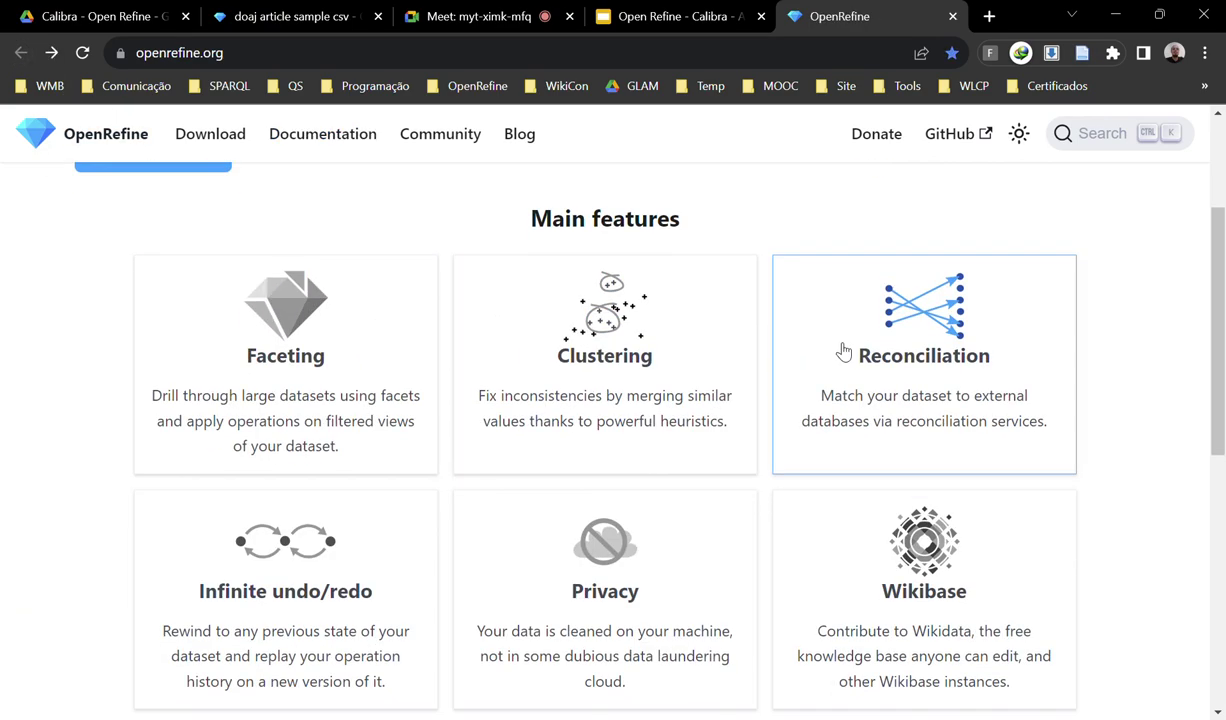
{"action": "scroll", "coordinate": [843, 350], "scroll_direction": "down", "scroll_amount": 2}
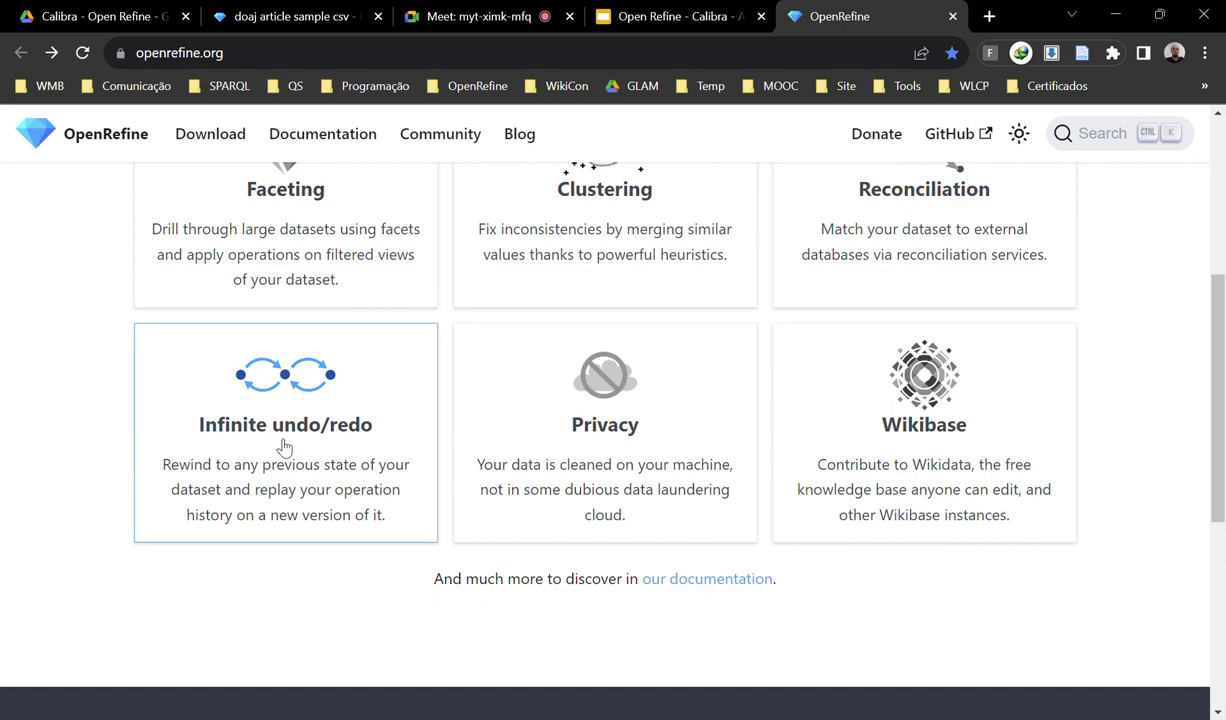
{"action": "left_click", "coordinate": [278, 10]}
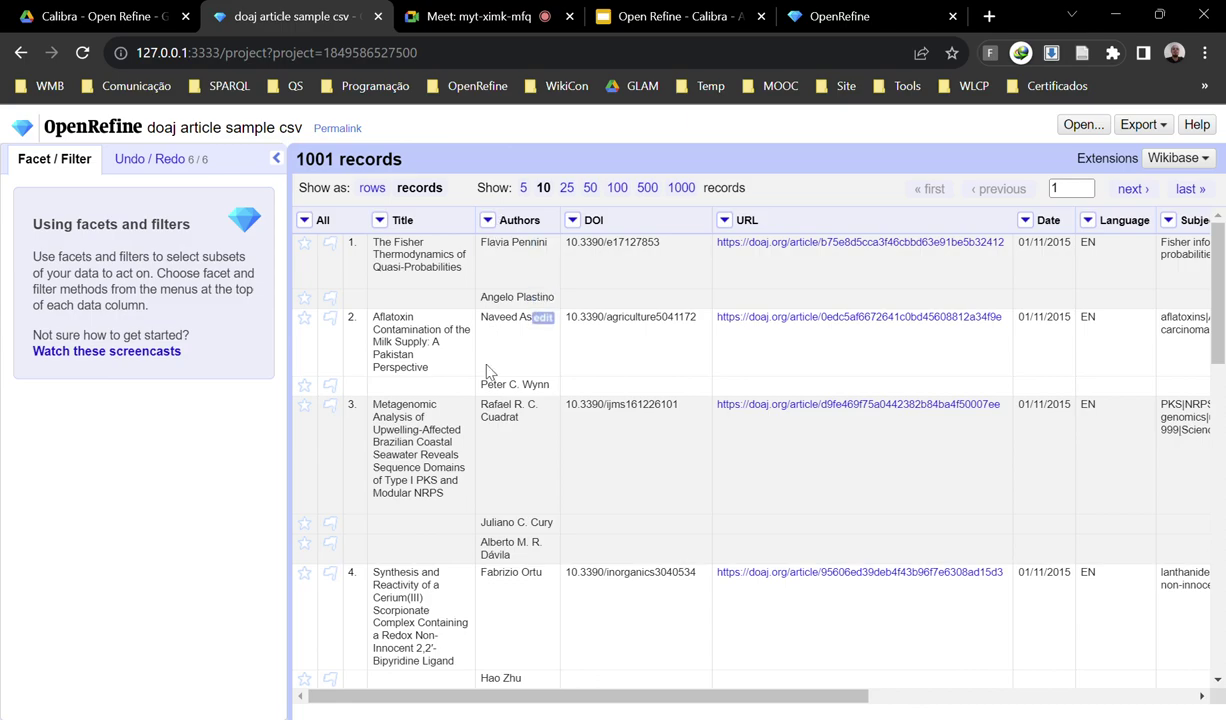
{"action": "left_click", "coordinate": [182, 160]}
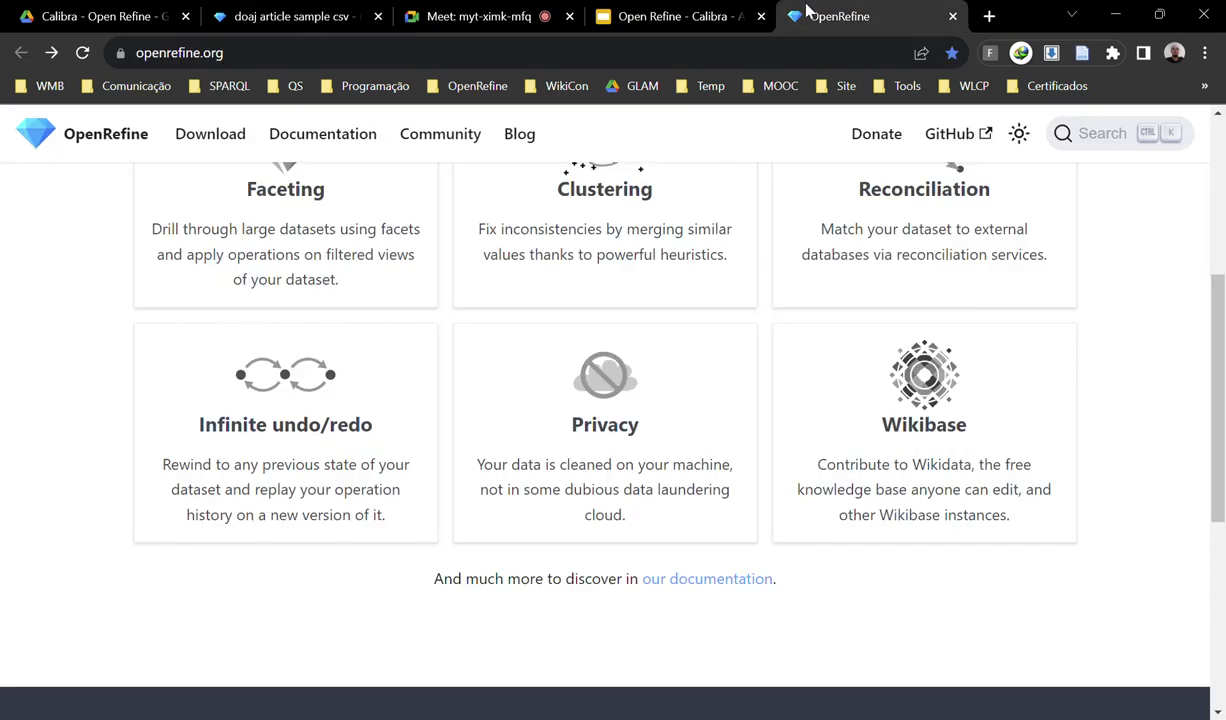
View the Privacy feature on the OpenRefine site and highlight the local address of the doaj article sample csv project.
{"action": "left_click", "coordinate": [795, 16]}
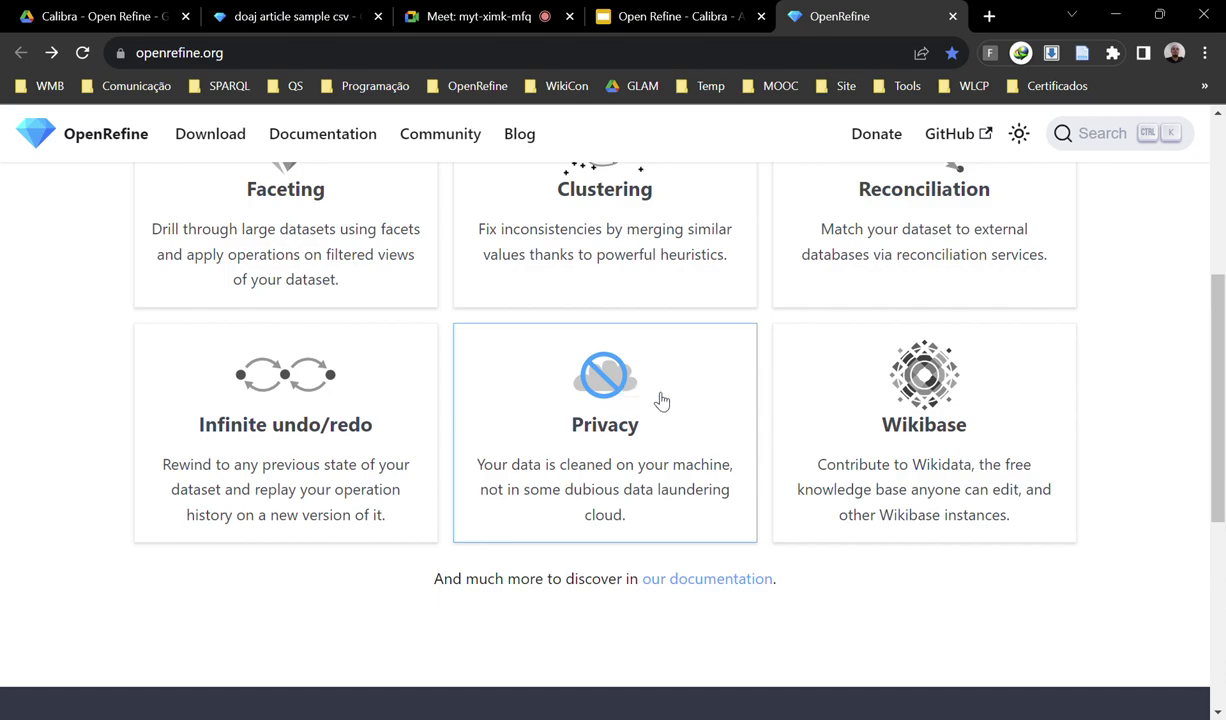
{"action": "left_click", "coordinate": [300, 16]}
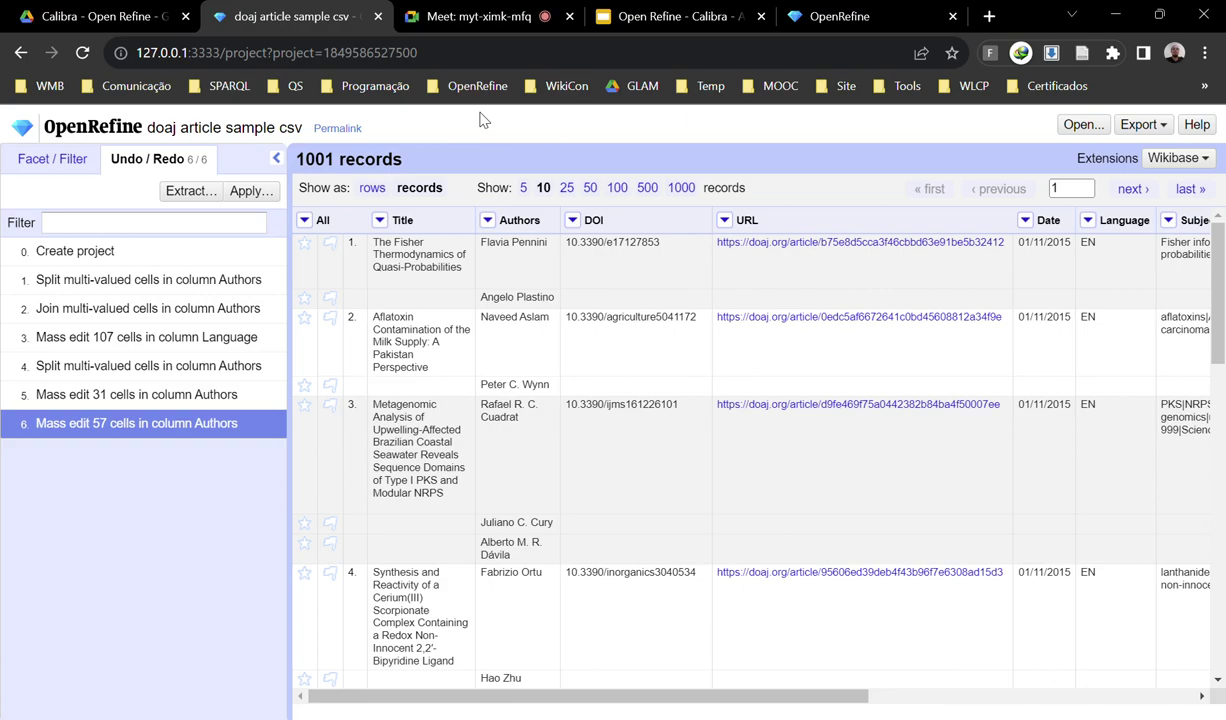
{"action": "left_click", "coordinate": [393, 55]}
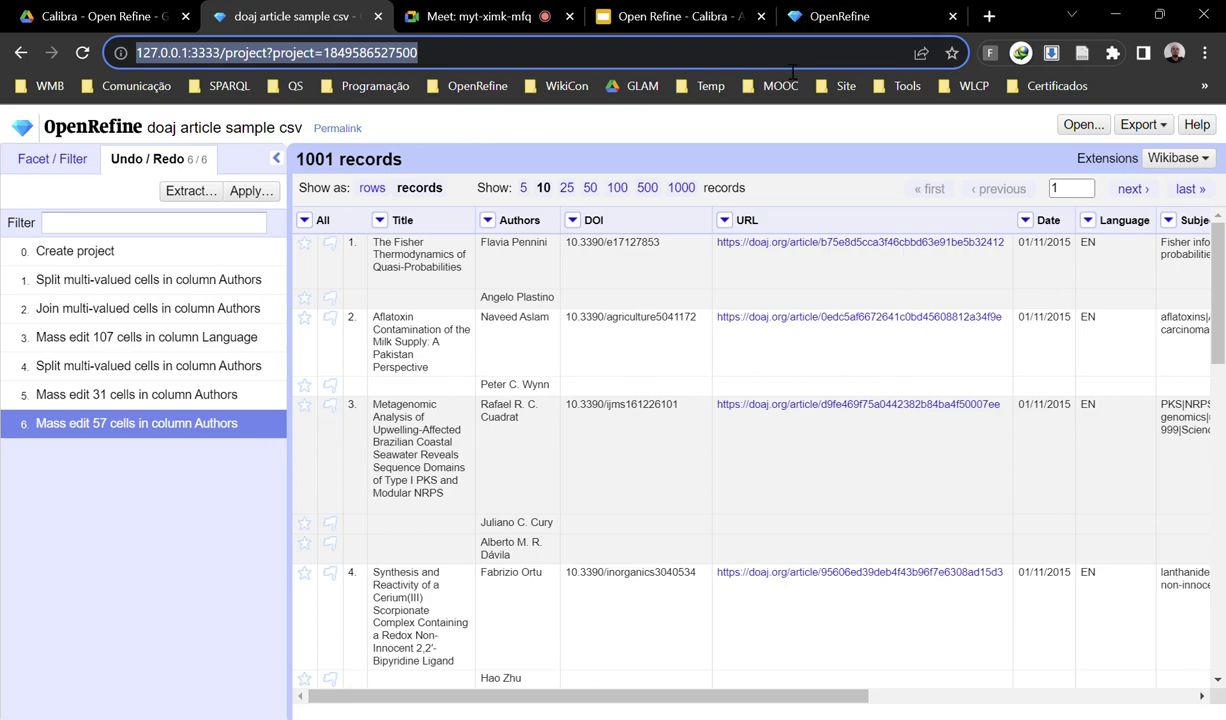
View the Wikibase support overview from the OpenRefine site's feature list and return to the main features.
{"action": "left_click", "coordinate": [818, 18]}
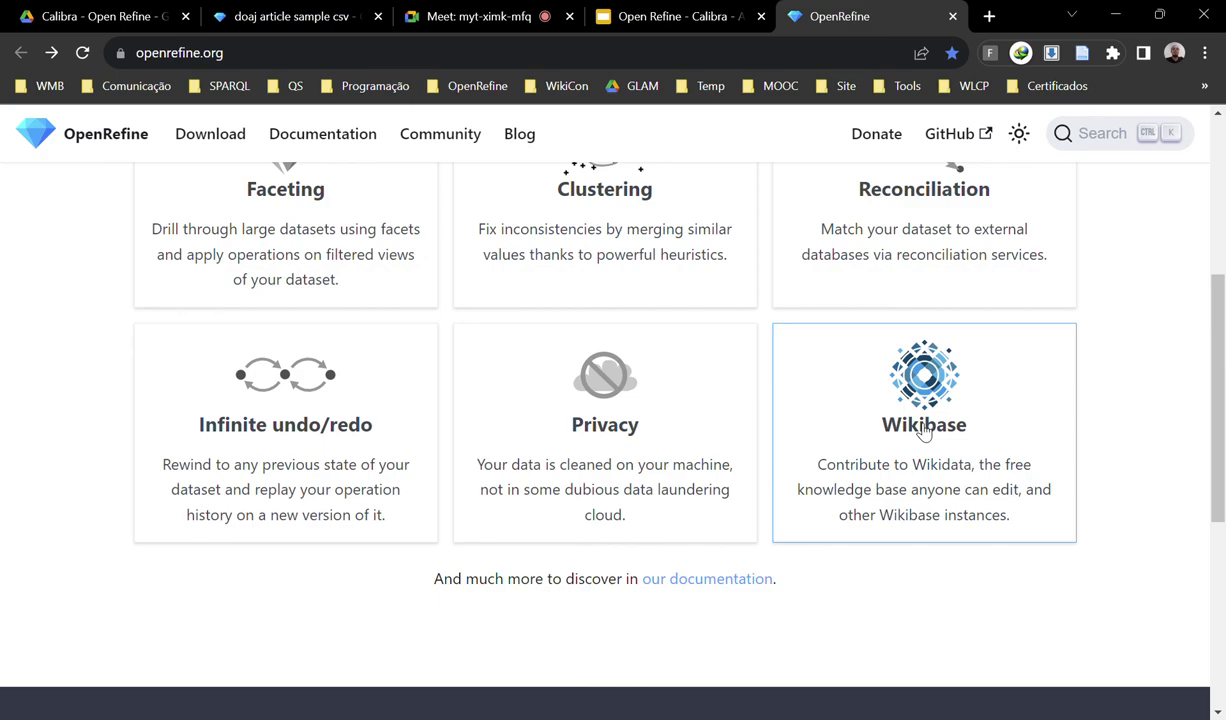
{"action": "left_click", "coordinate": [924, 430]}
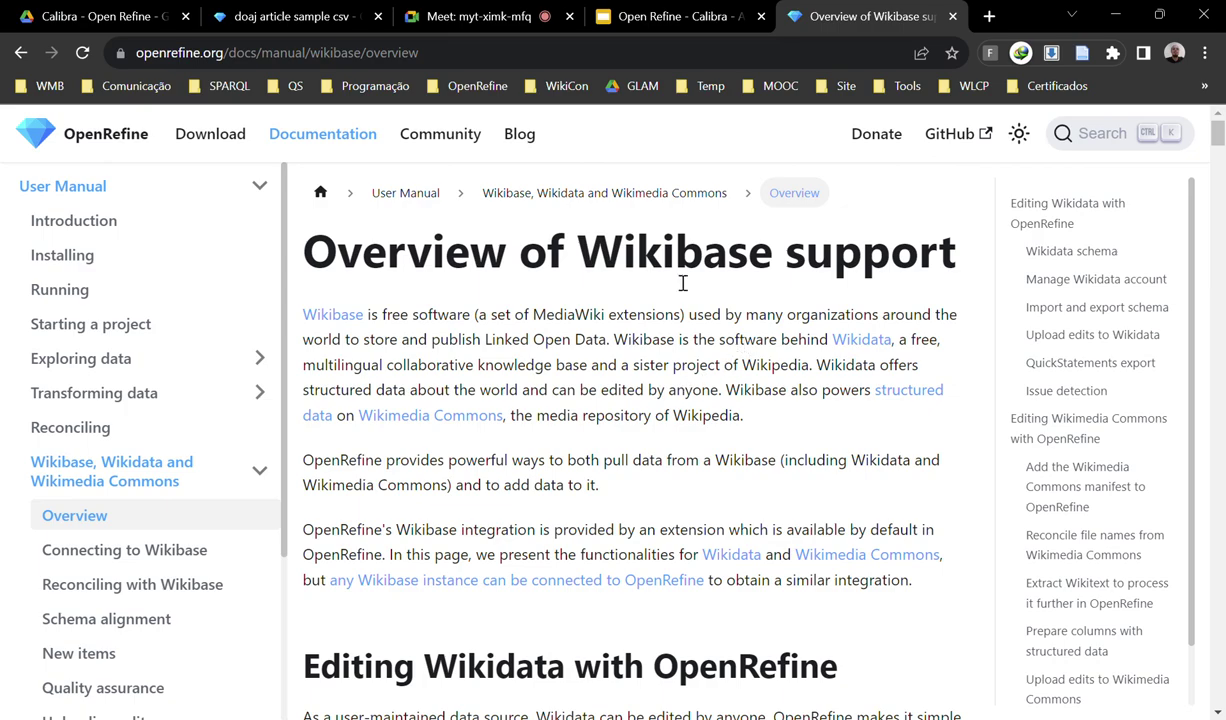
{"action": "left_click", "coordinate": [22, 57]}
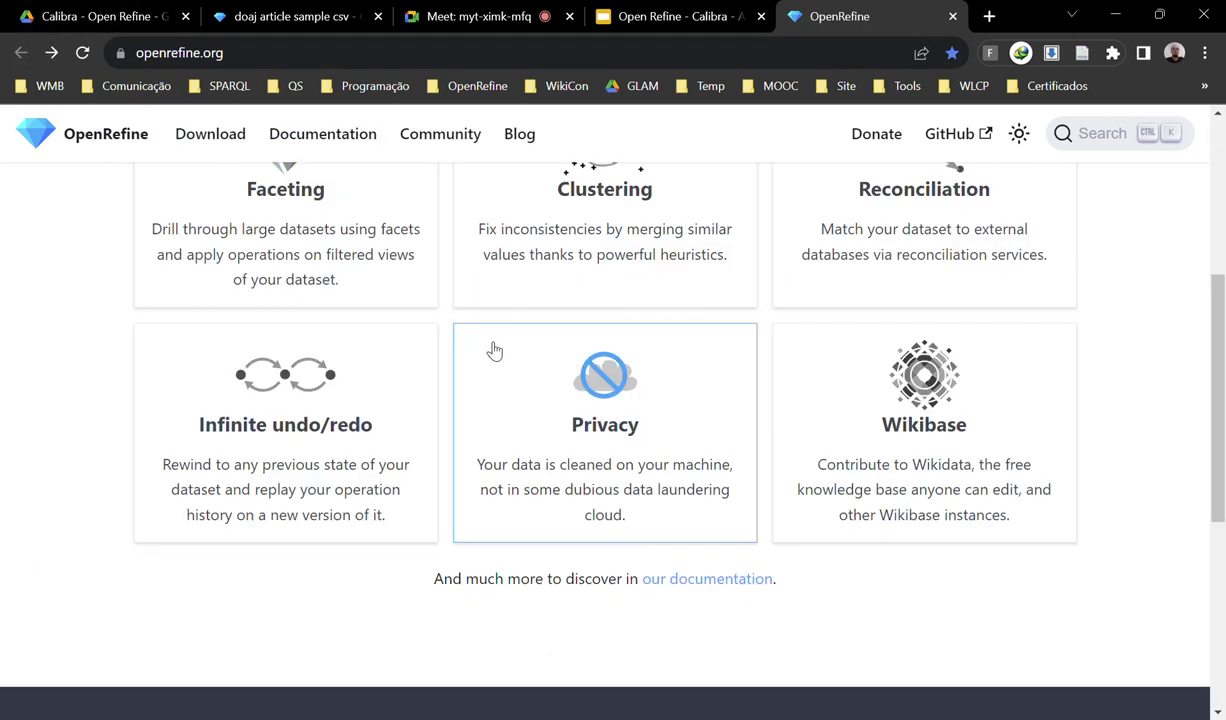
{"action": "scroll", "coordinate": [505, 395], "scroll_direction": "up", "scroll_amount": 1}
{"action": "scroll", "coordinate": [507, 400], "scroll_direction": "up", "scroll_amount": 1}
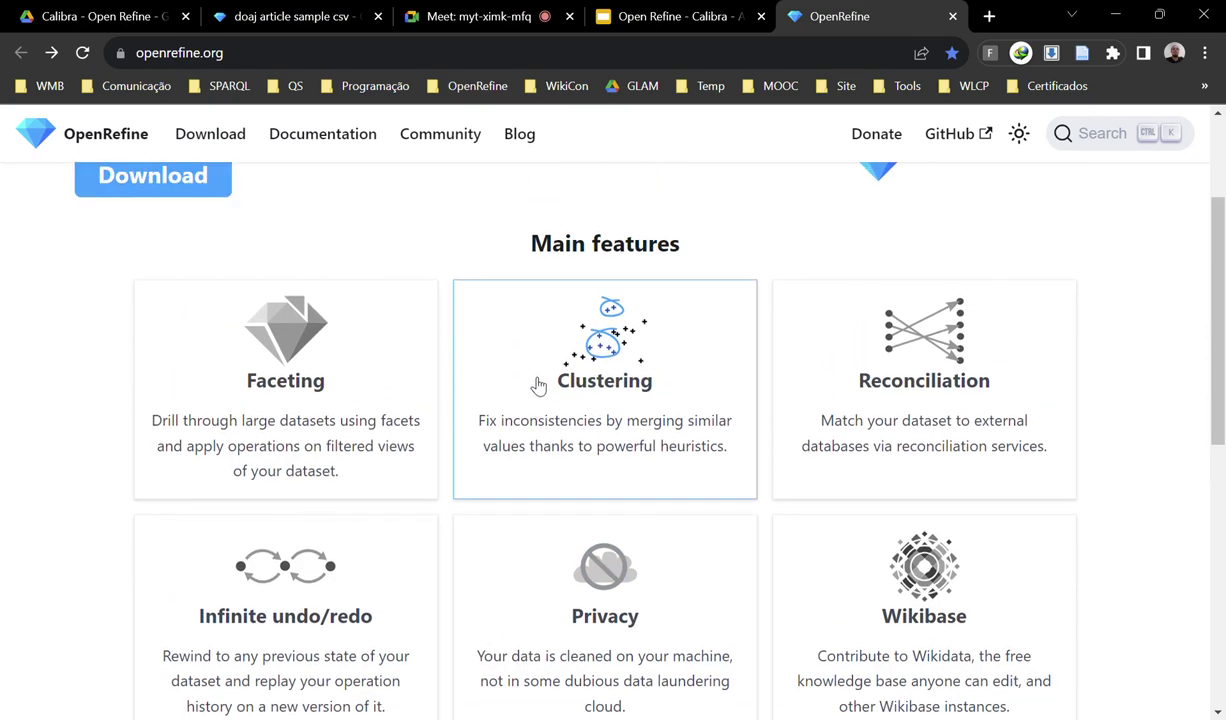
Switch to the Open Refine - Calibra presentation in Google Slides and open the Library Carpentry course linked on slide 2.
{"action": "left_click", "coordinate": [640, 12]}
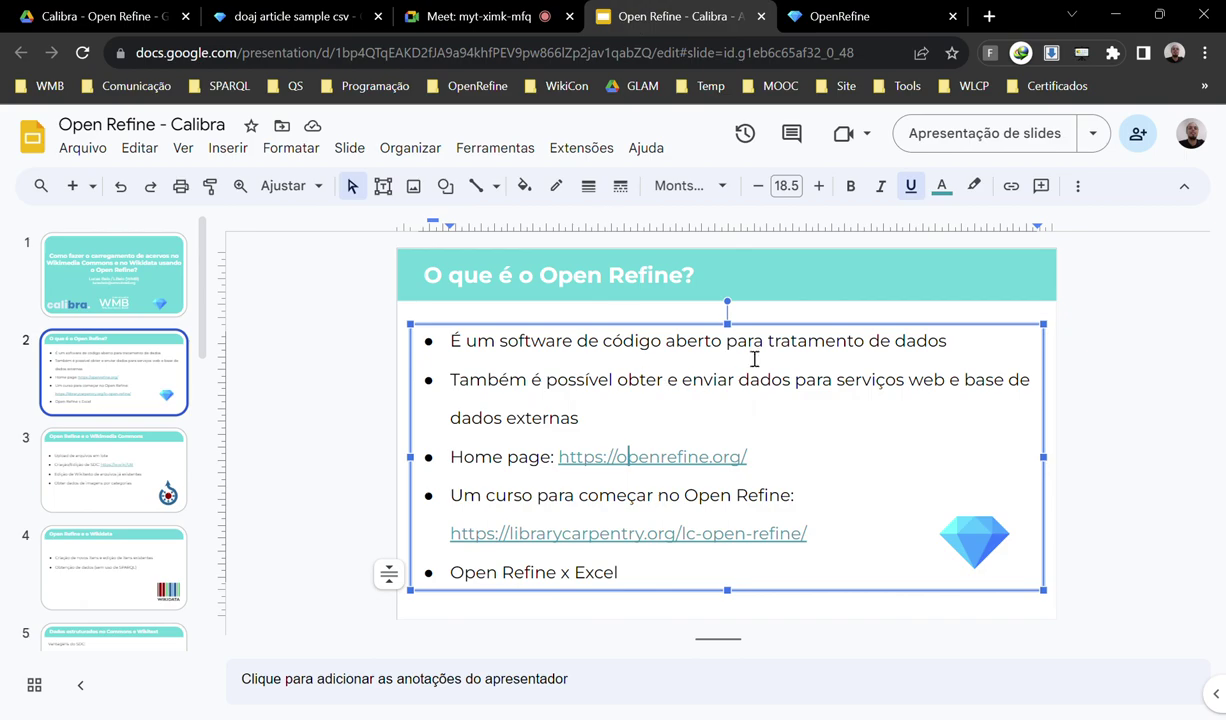
{"action": "left_click", "coordinate": [639, 396]}
{"action": "left_click", "coordinate": [630, 420]}
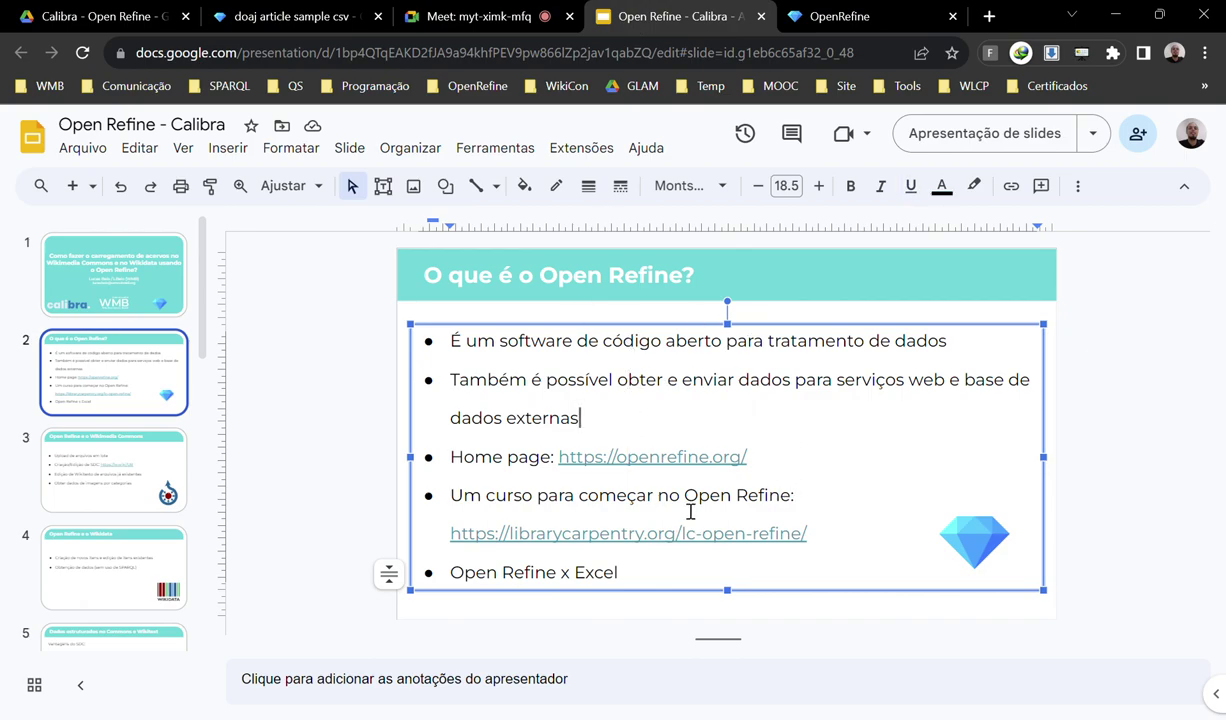
{"action": "left_click", "coordinate": [655, 533]}
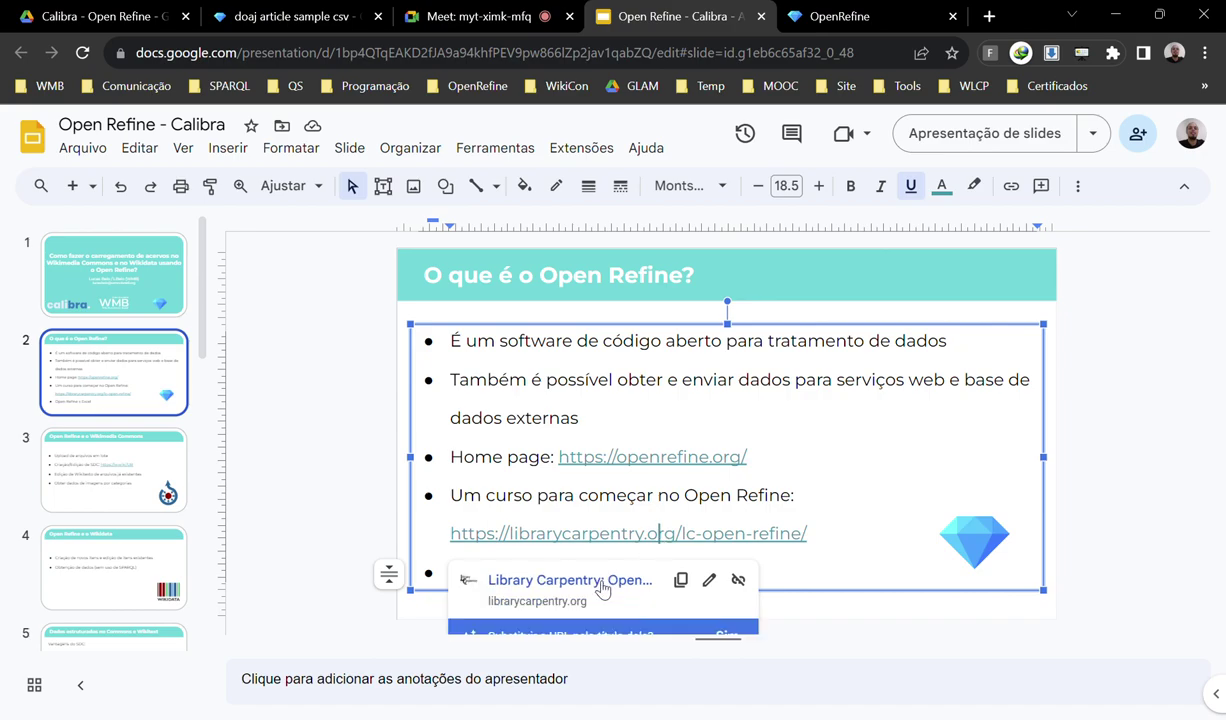
{"action": "left_click", "coordinate": [592, 581]}
{"action": "left_click", "coordinate": [566, 15]}
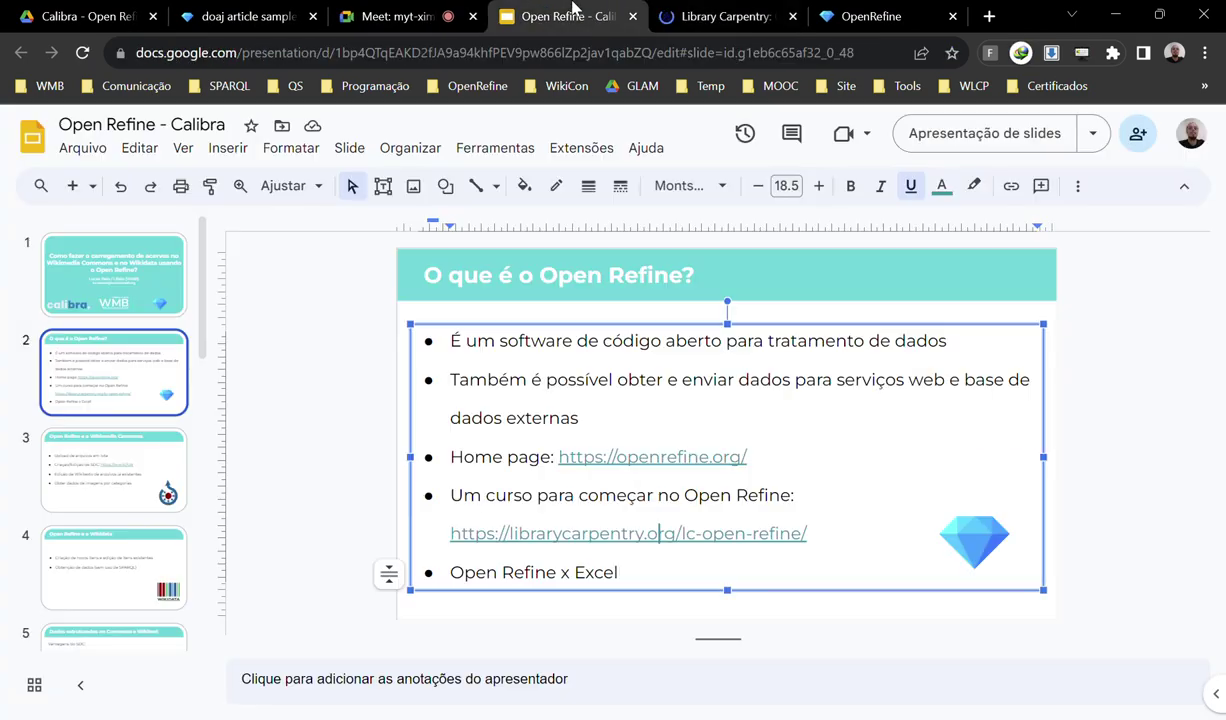
{"action": "left_click", "coordinate": [706, 12]}
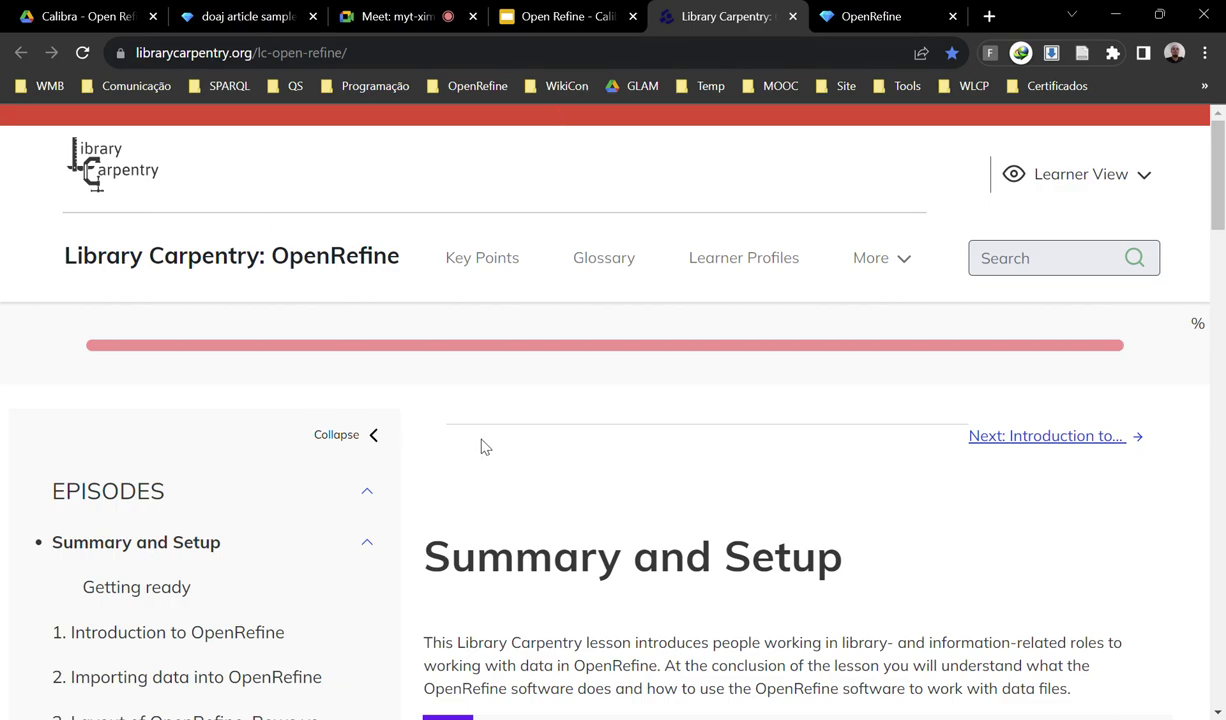
Examine the Library Carpentry OpenRefine course's episode list, prerequisites and Getting ready section.
{"action": "scroll", "coordinate": [481, 446], "scroll_direction": "down", "scroll_amount": 1}
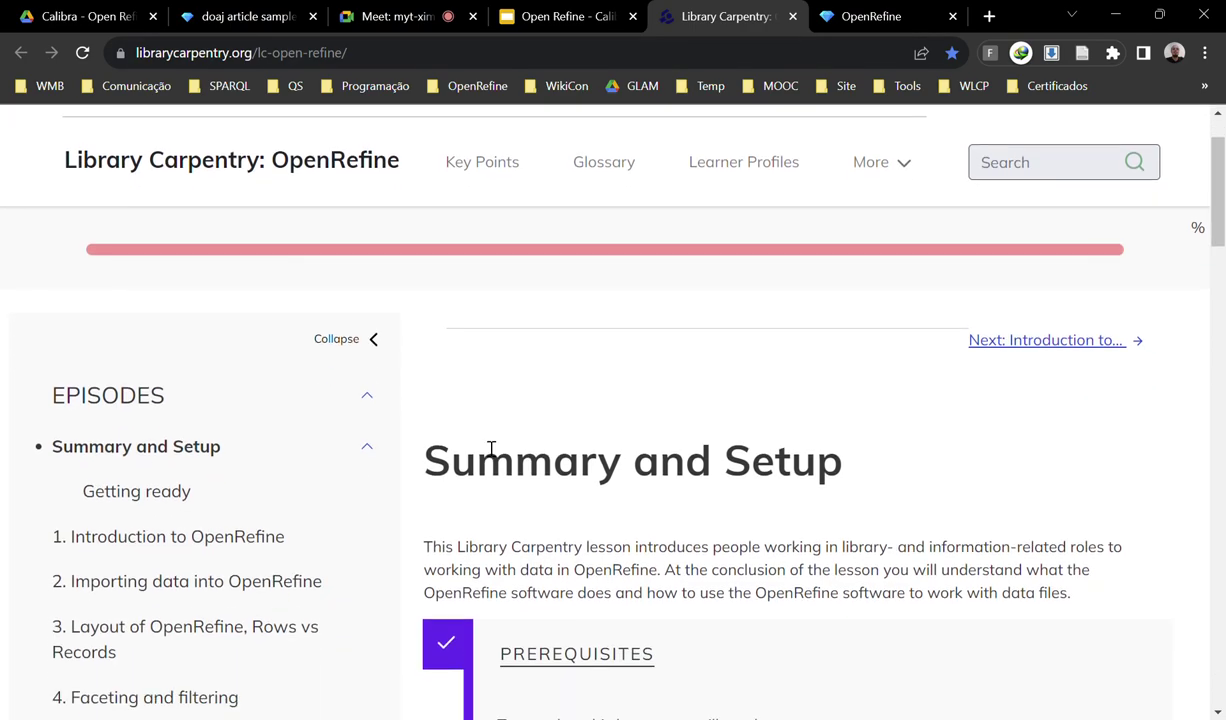
{"action": "scroll", "coordinate": [325, 487], "scroll_direction": "down", "scroll_amount": 1}
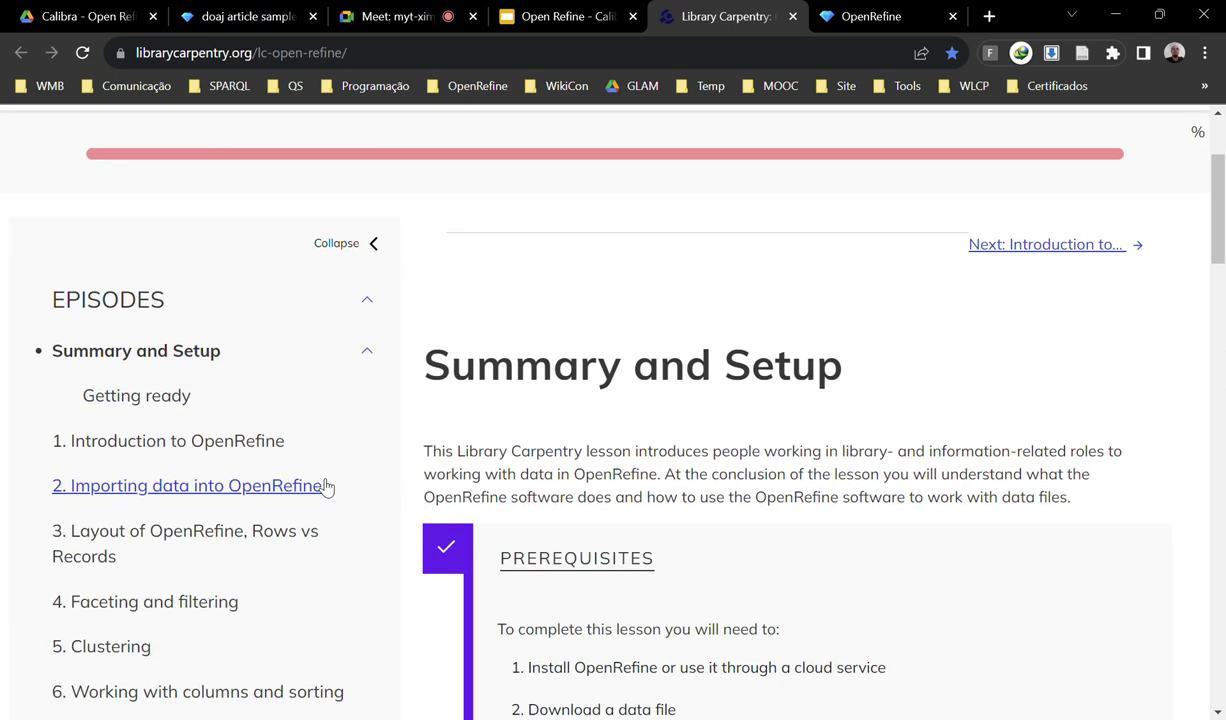
{"action": "scroll", "coordinate": [326, 400], "scroll_direction": "down", "scroll_amount": 2}
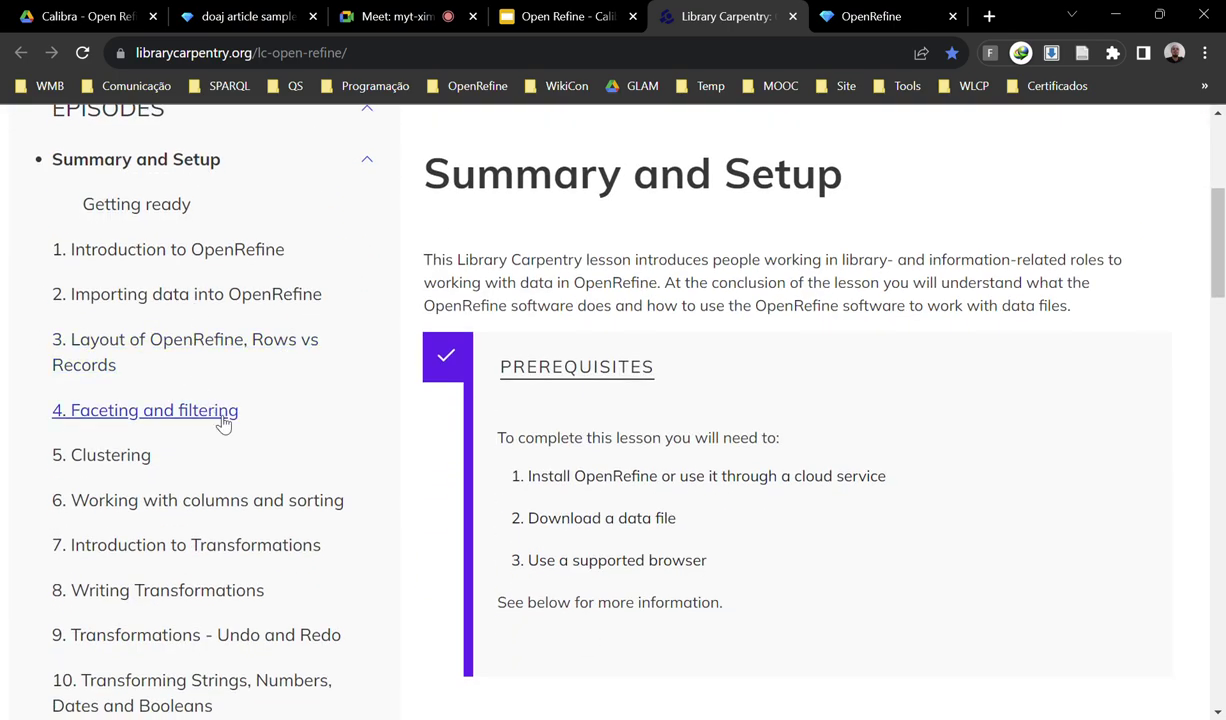
{"action": "scroll", "coordinate": [394, 556], "scroll_direction": "down", "scroll_amount": 4}
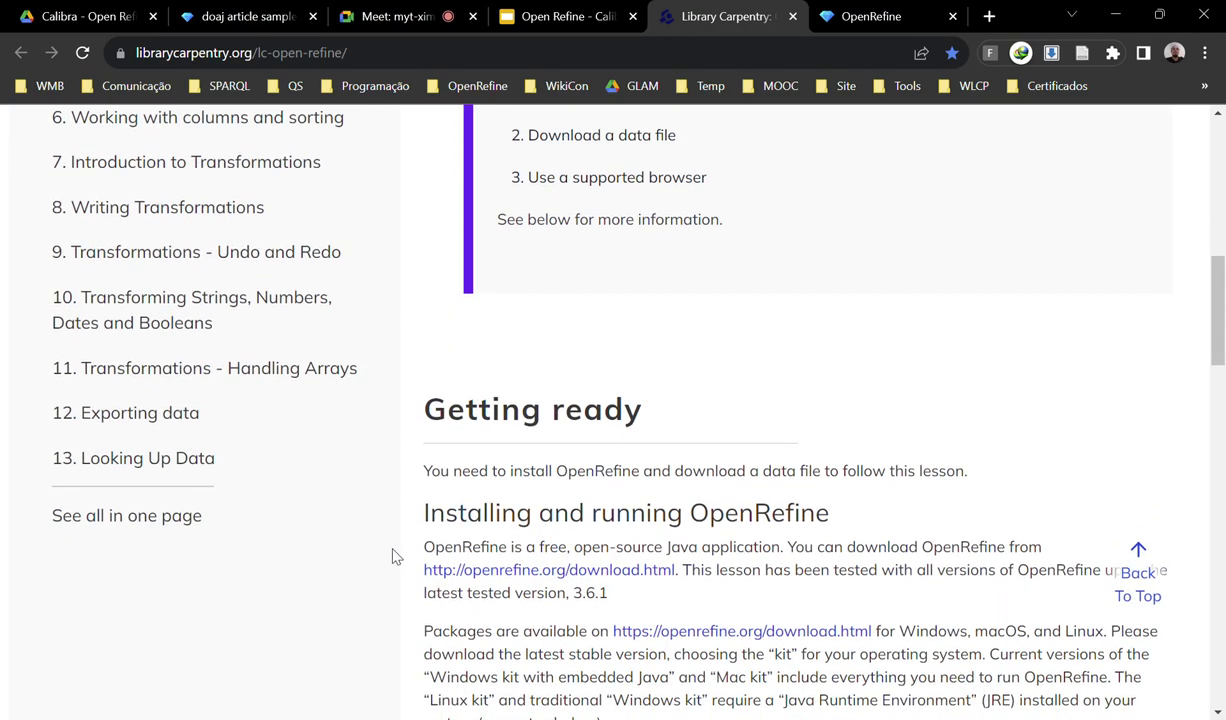
{"action": "scroll", "coordinate": [558, 540], "scroll_direction": "up", "scroll_amount": 5}
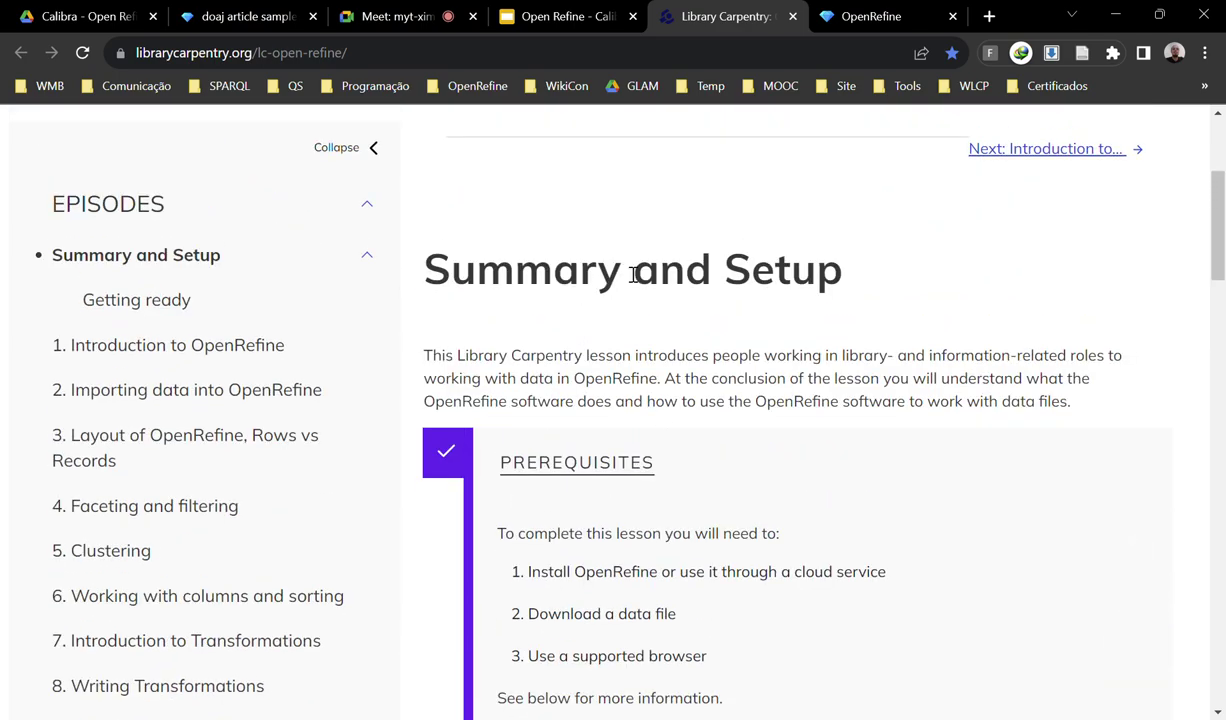
{"action": "scroll", "coordinate": [657, 227], "scroll_direction": "up", "scroll_amount": 3}
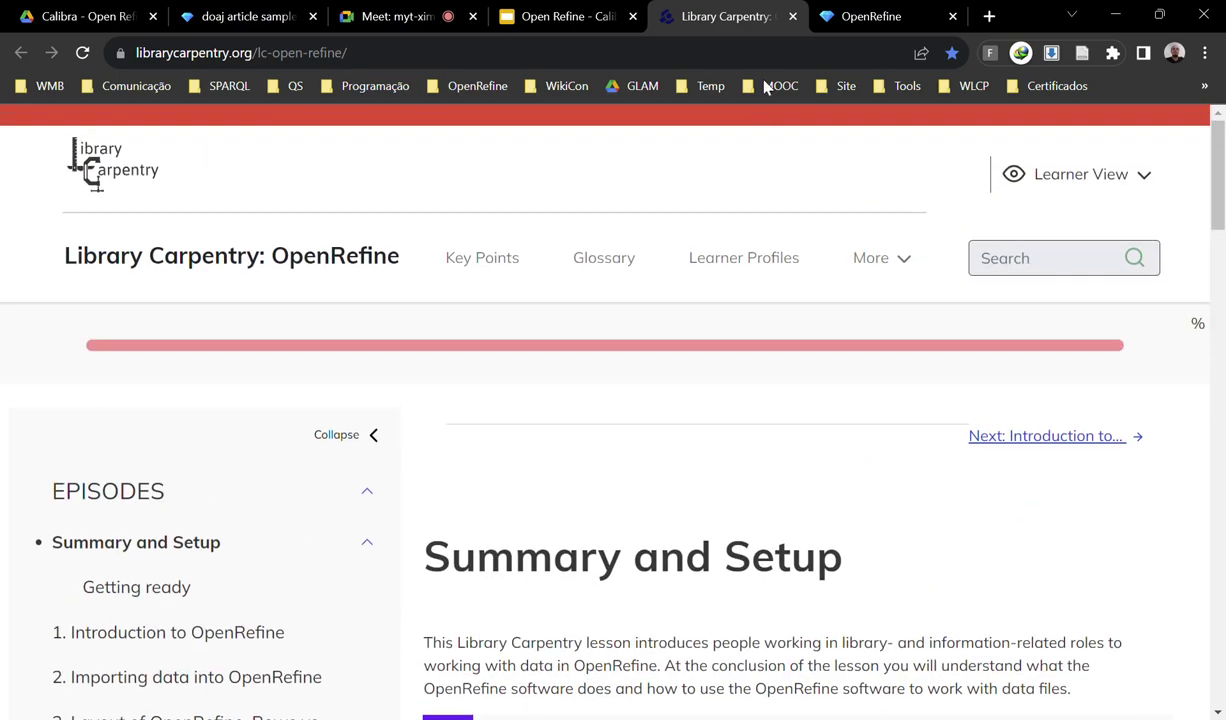
Close the Library Carpentry course page and deselect the text box on slide 2 of the presentation.
{"action": "left_click", "coordinate": [793, 19]}
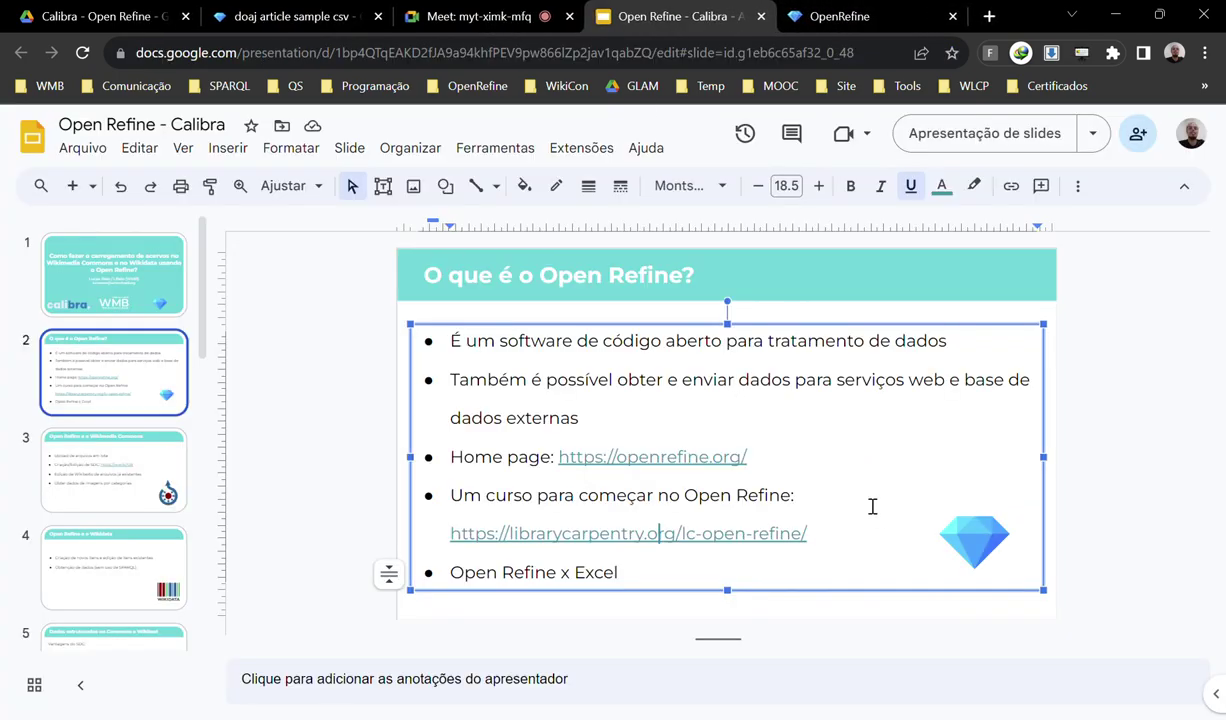
{"action": "left_click", "coordinate": [621, 419]}
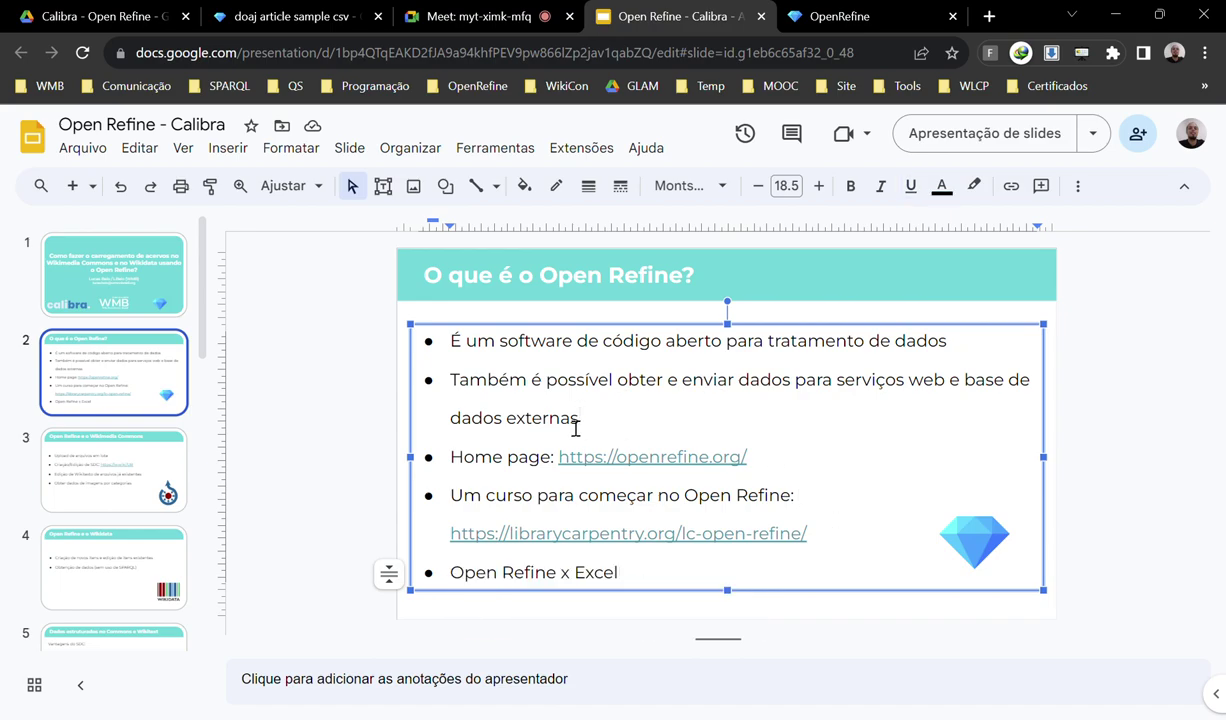
{"action": "left_click", "coordinate": [360, 379]}
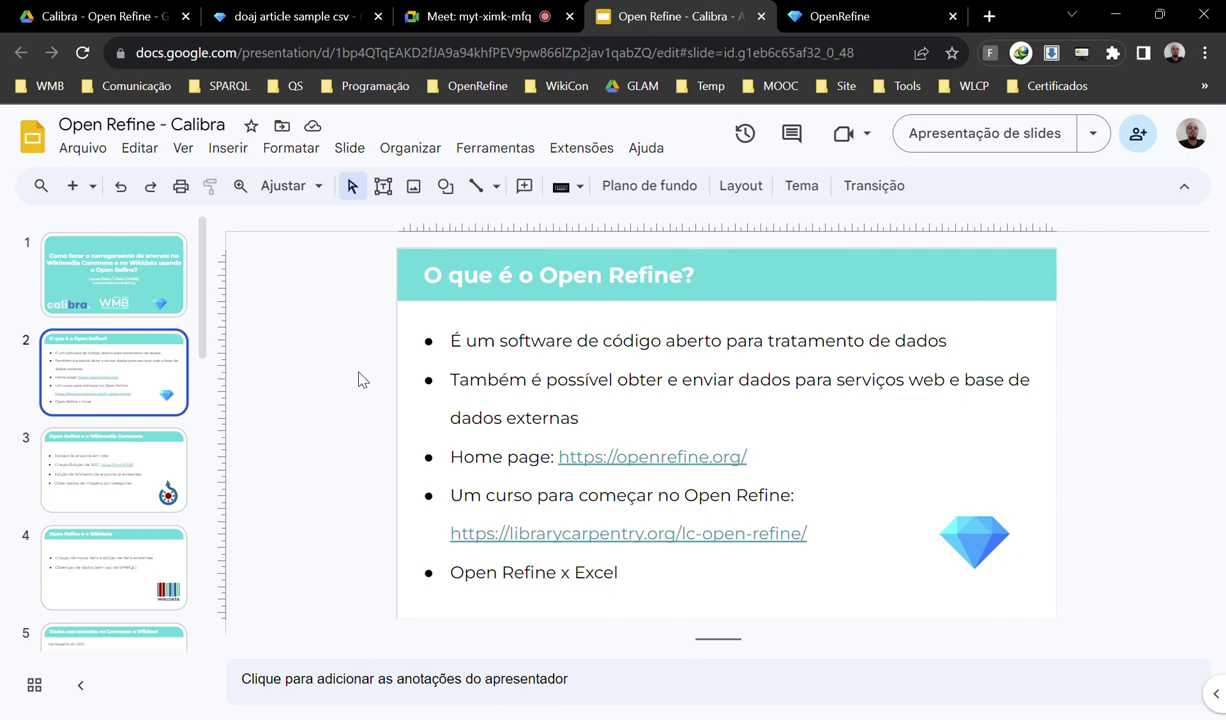
Place the doaj article sample csv project tab after the presentation tab and look across the project's columns through Subjects.
{"action": "left_click", "coordinate": [846, 12]}
{"action": "left_click_drag", "start_coordinate": [325, 12], "coordinate": [690, 14]}
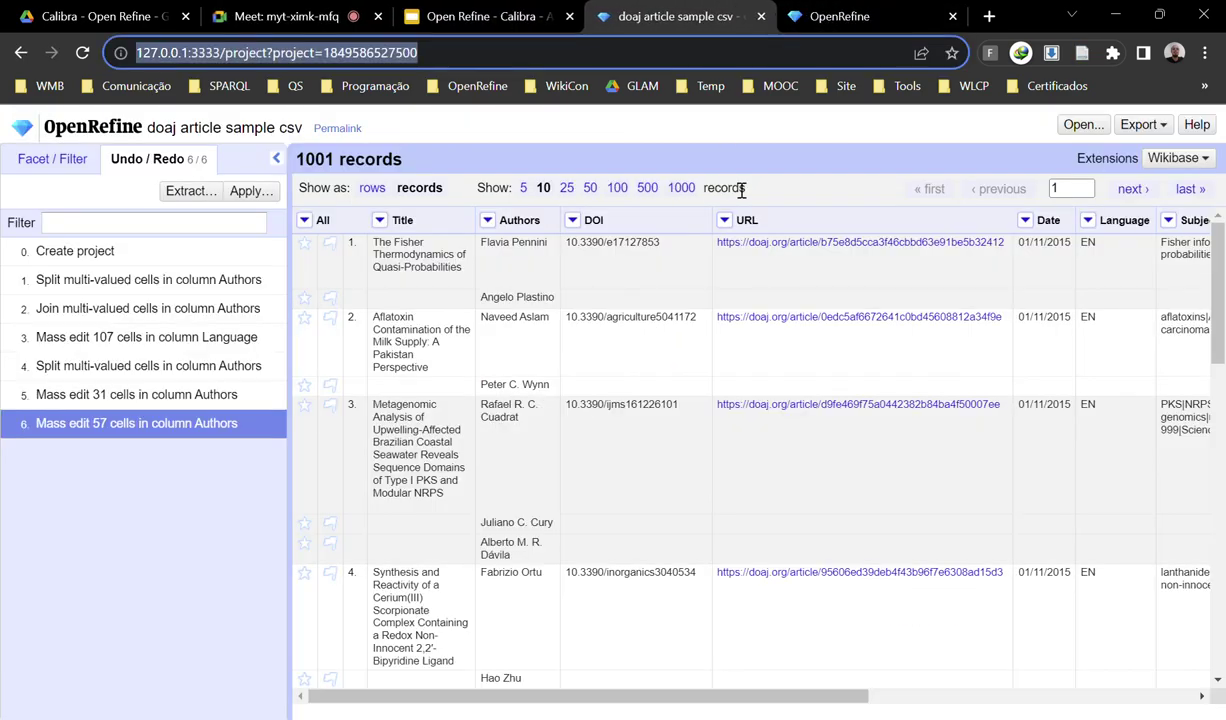
{"action": "left_click_drag", "start_coordinate": [714, 701], "coordinate": [840, 698]}
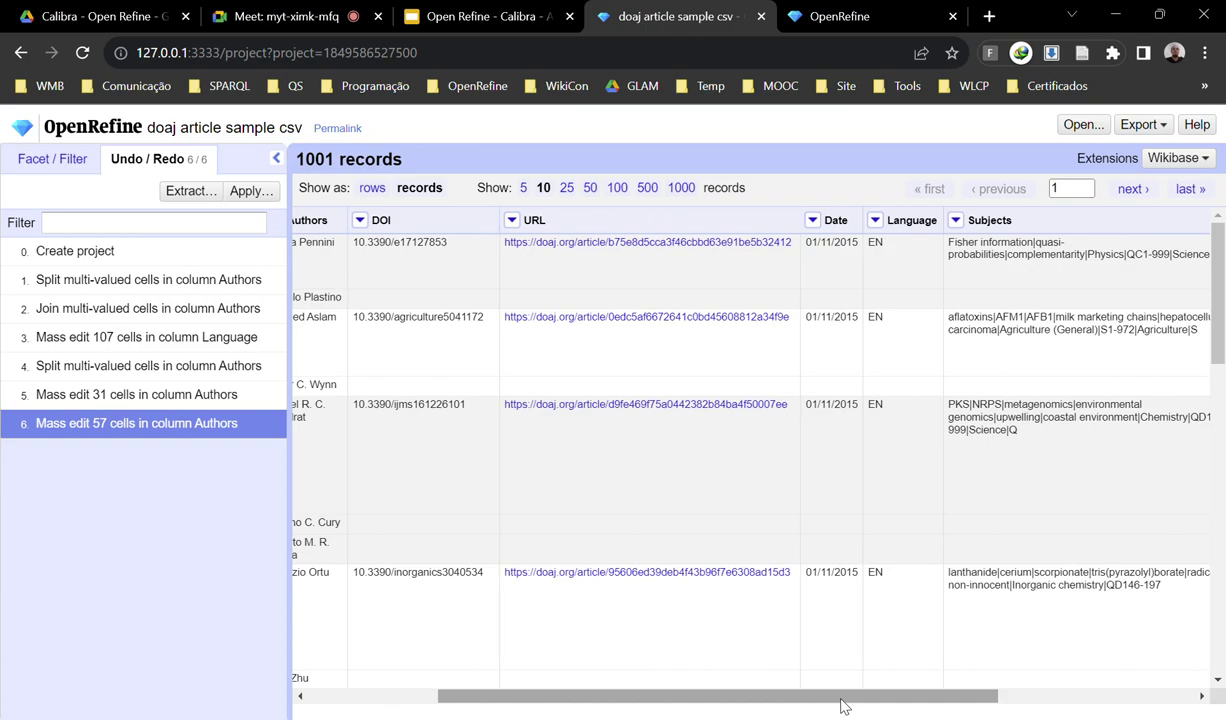
{"action": "left_click_drag", "start_coordinate": [842, 706], "coordinate": [723, 707]}
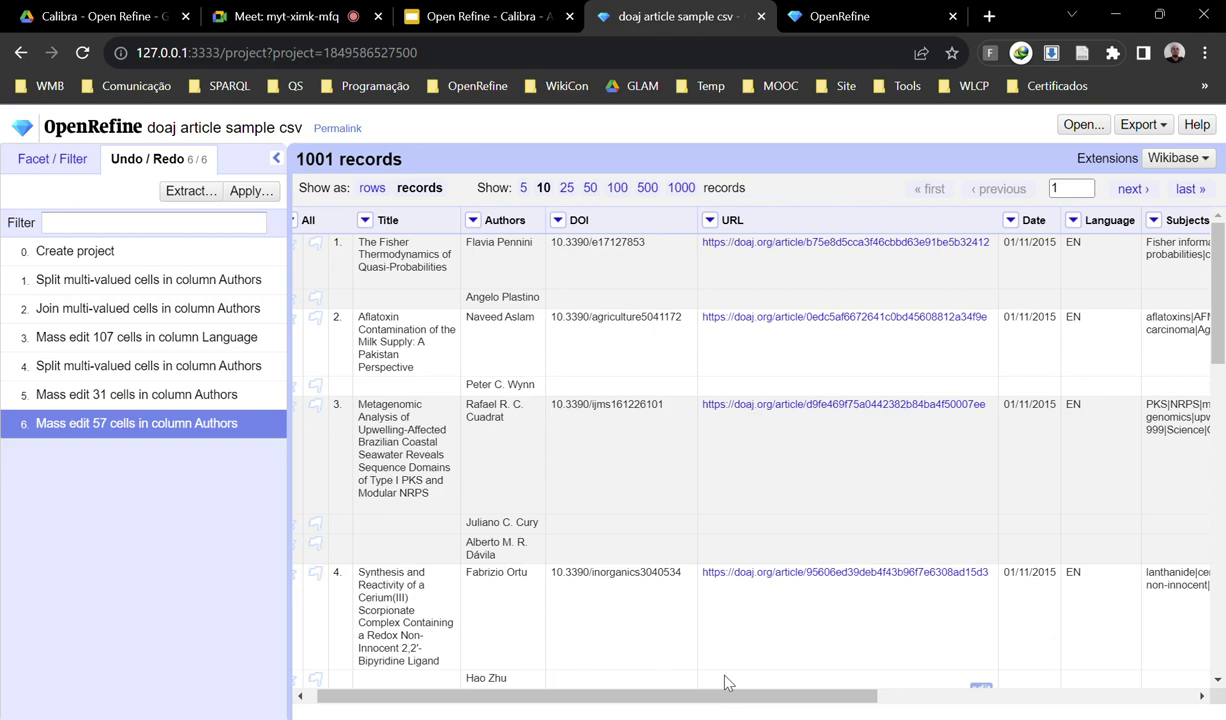
{"action": "left_click_drag", "start_coordinate": [702, 698], "coordinate": [692, 698]}
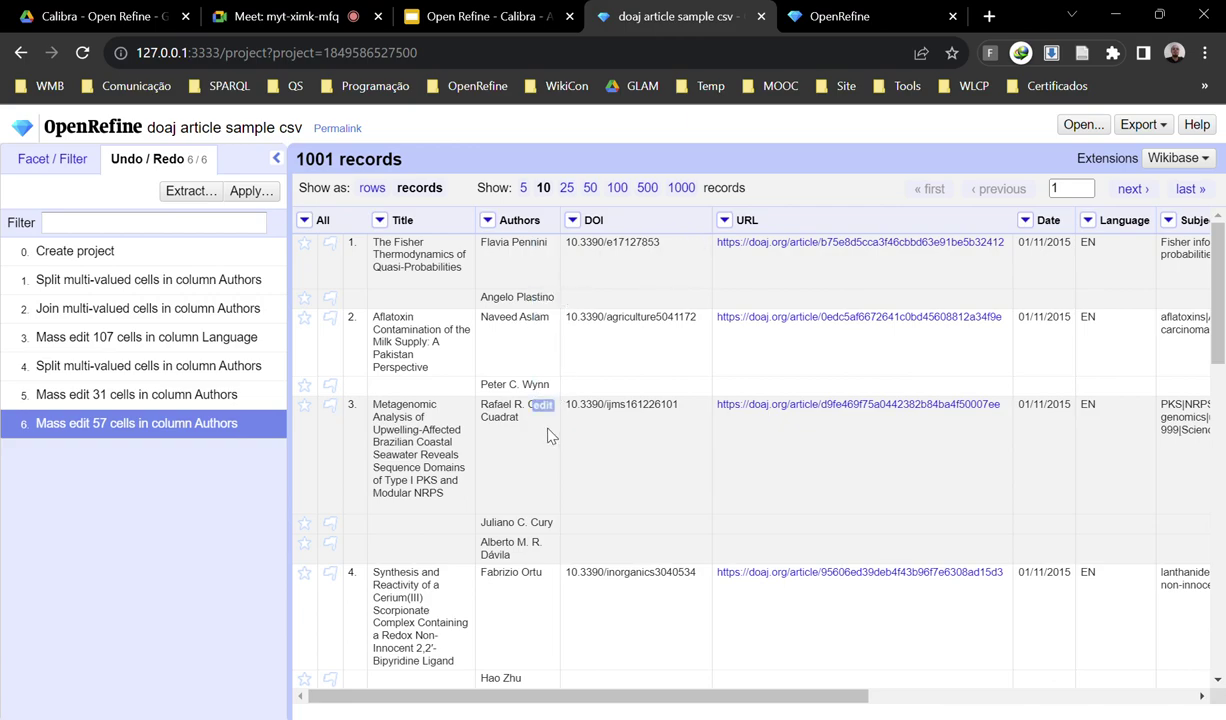
Close the OpenRefine website and return to the Open Refine - Calibra presentation.
{"action": "left_click", "coordinate": [950, 17]}
{"action": "left_click", "coordinate": [665, 14]}
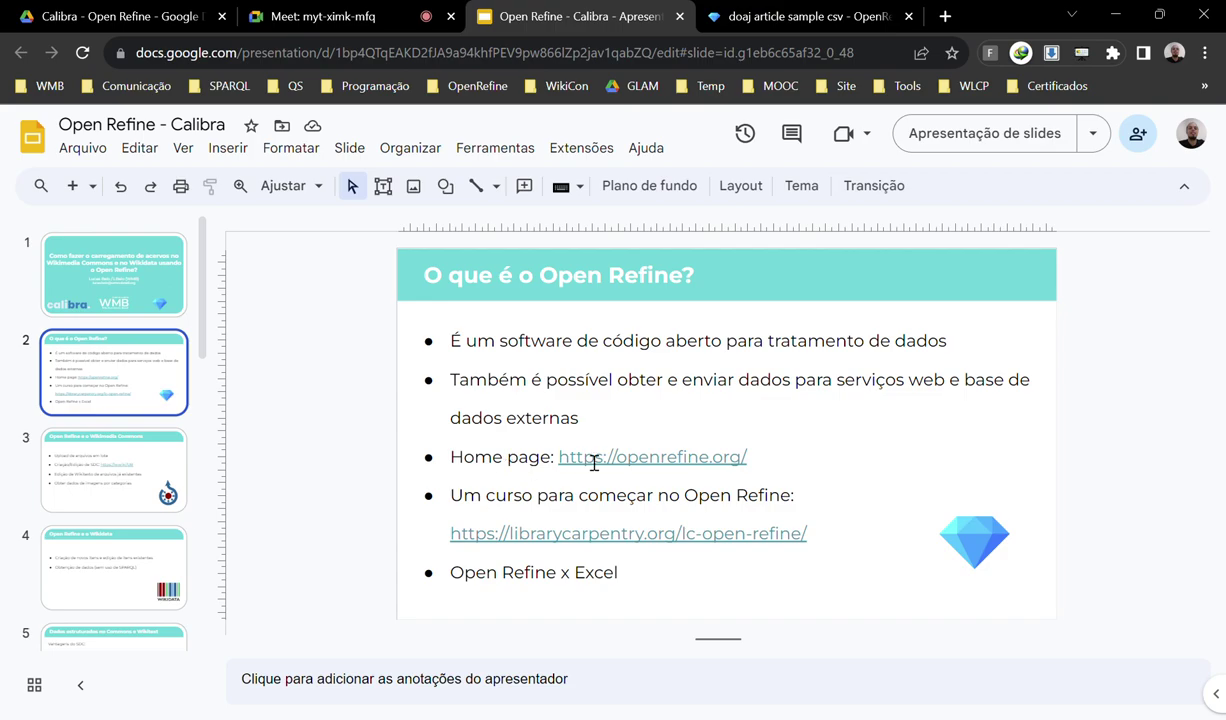
{"action": "left_click", "coordinate": [143, 474]}
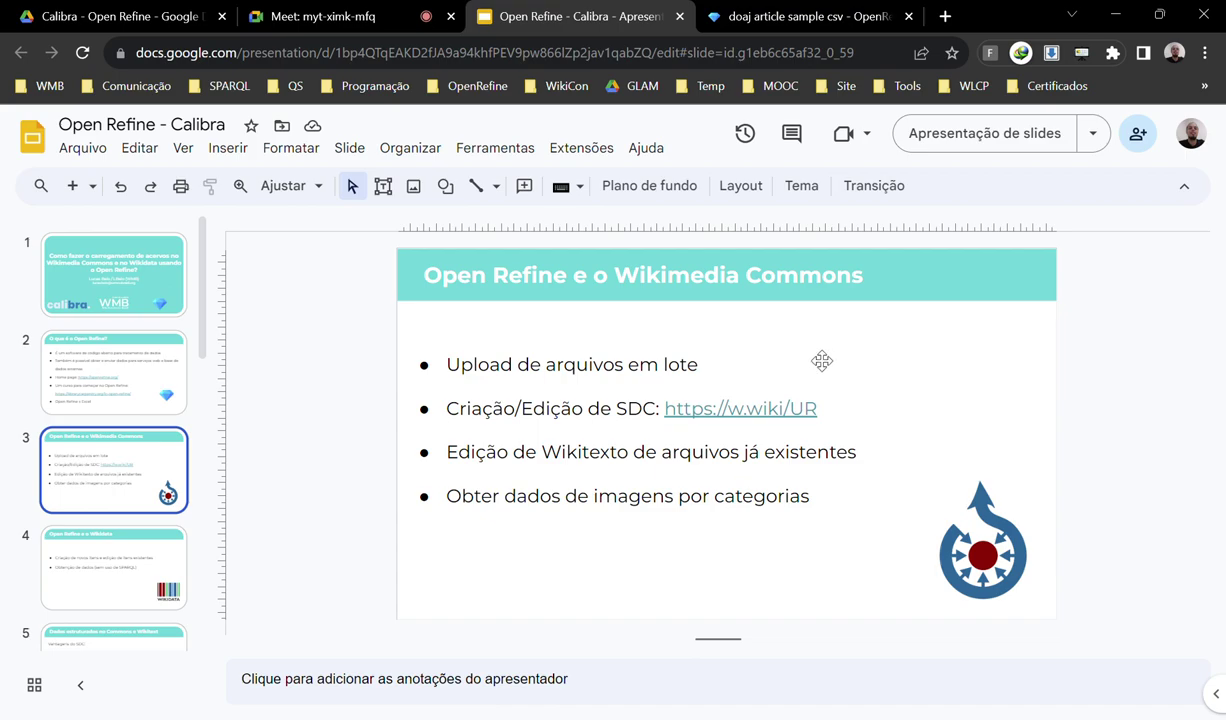
{"action": "left_click", "coordinate": [747, 410]}
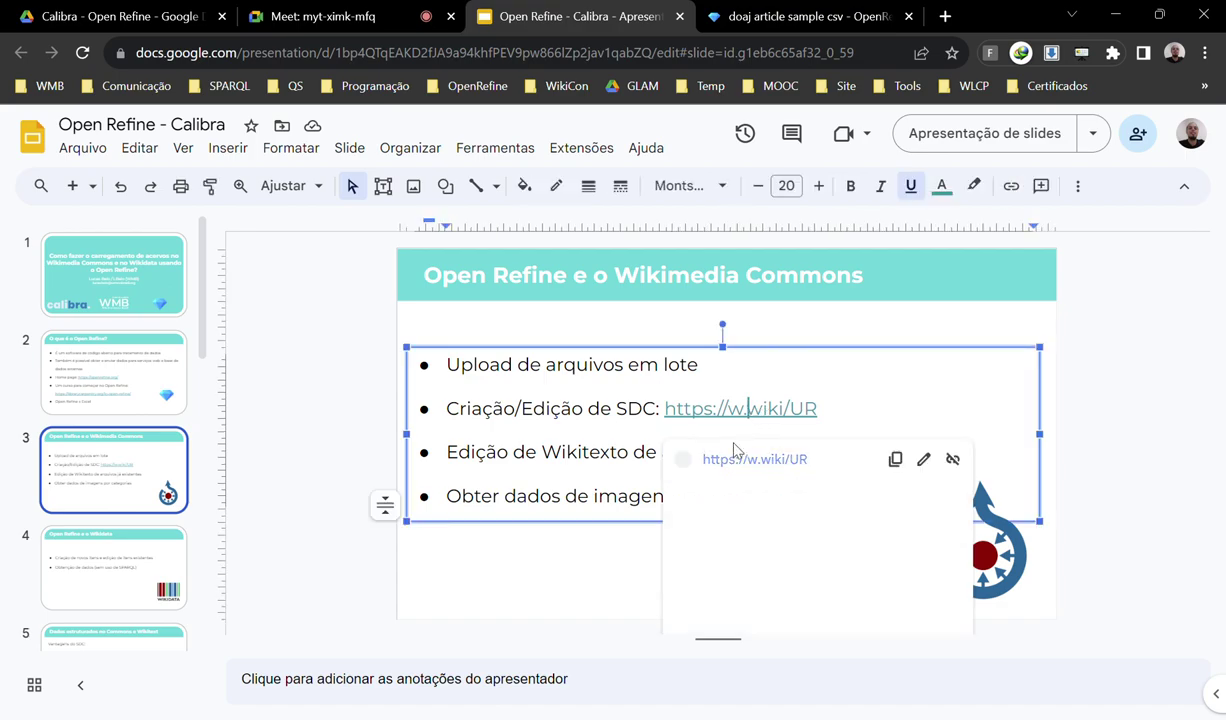
{"action": "left_click", "coordinate": [738, 463]}
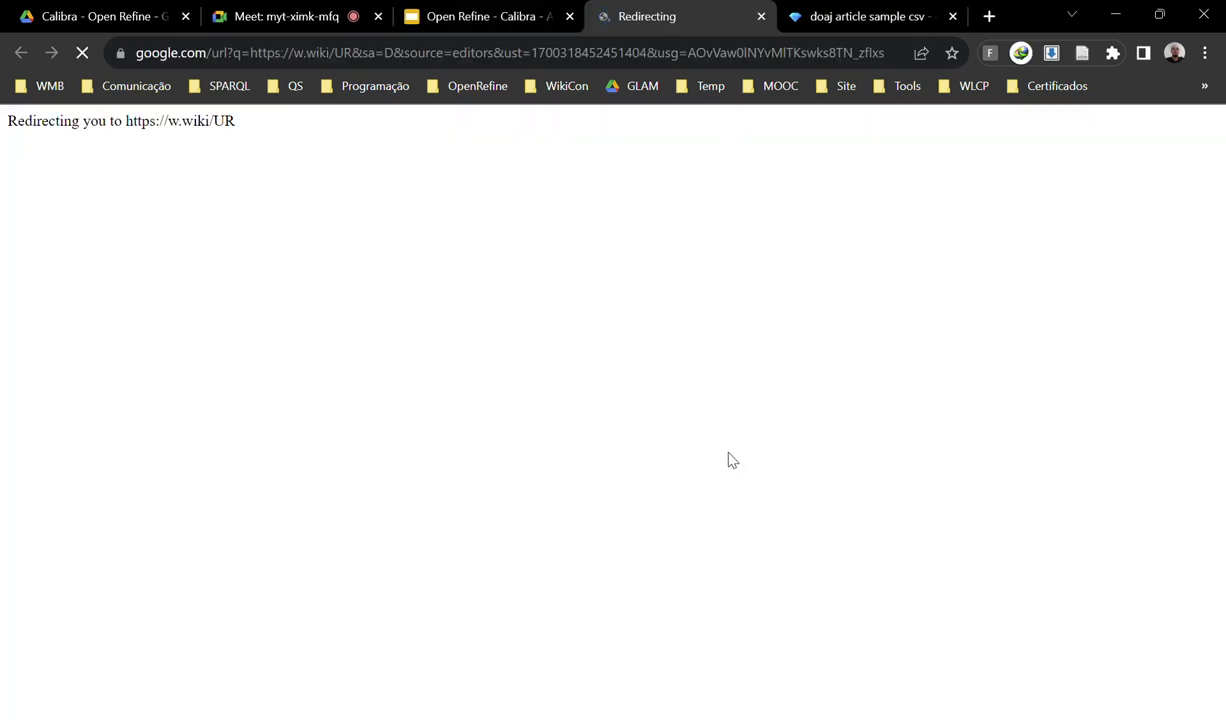
Open the full Wikimedia Commons file page of the sugar cube example image in The basics section.
{"action": "scroll", "coordinate": [736, 397], "scroll_direction": "down", "scroll_amount": 8}
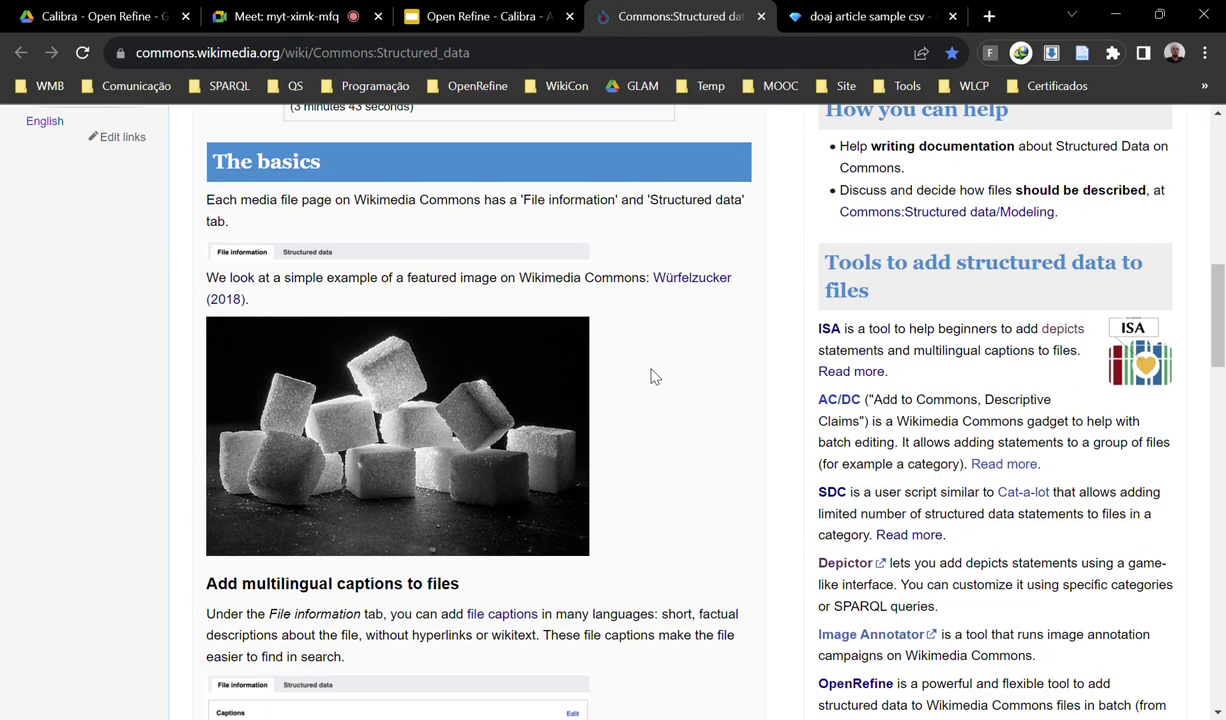
{"action": "left_click", "coordinate": [554, 390]}
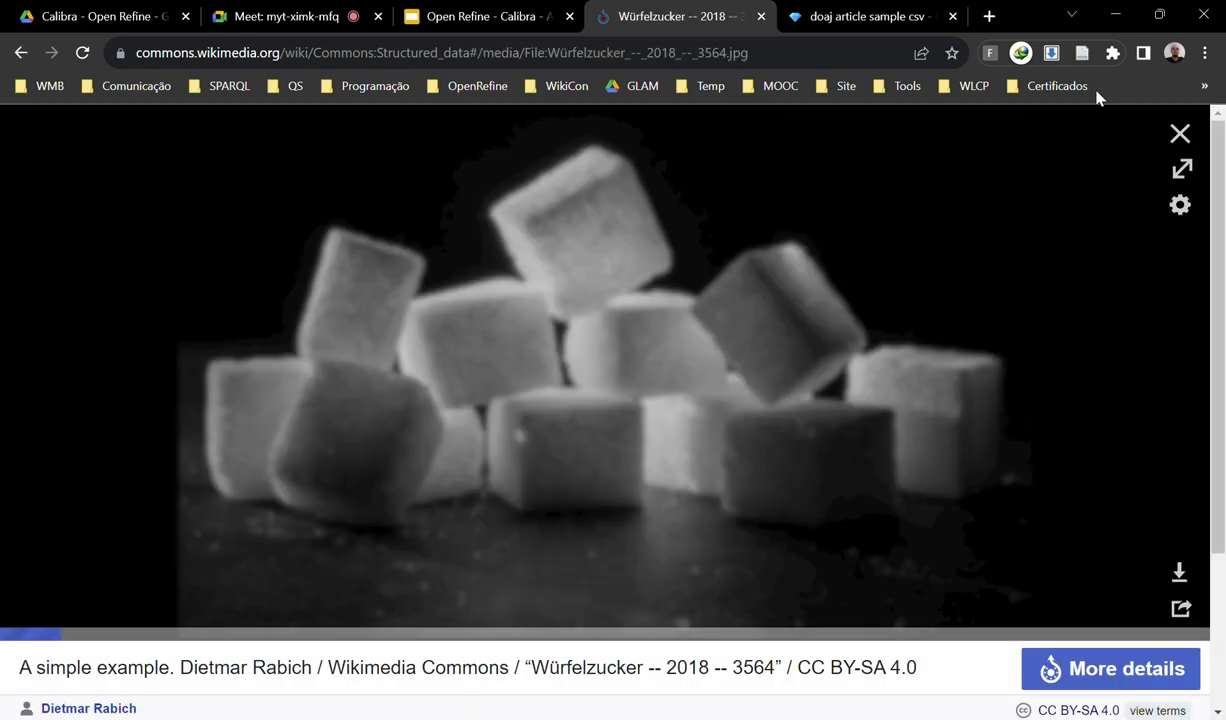
{"action": "left_click", "coordinate": [1150, 665]}
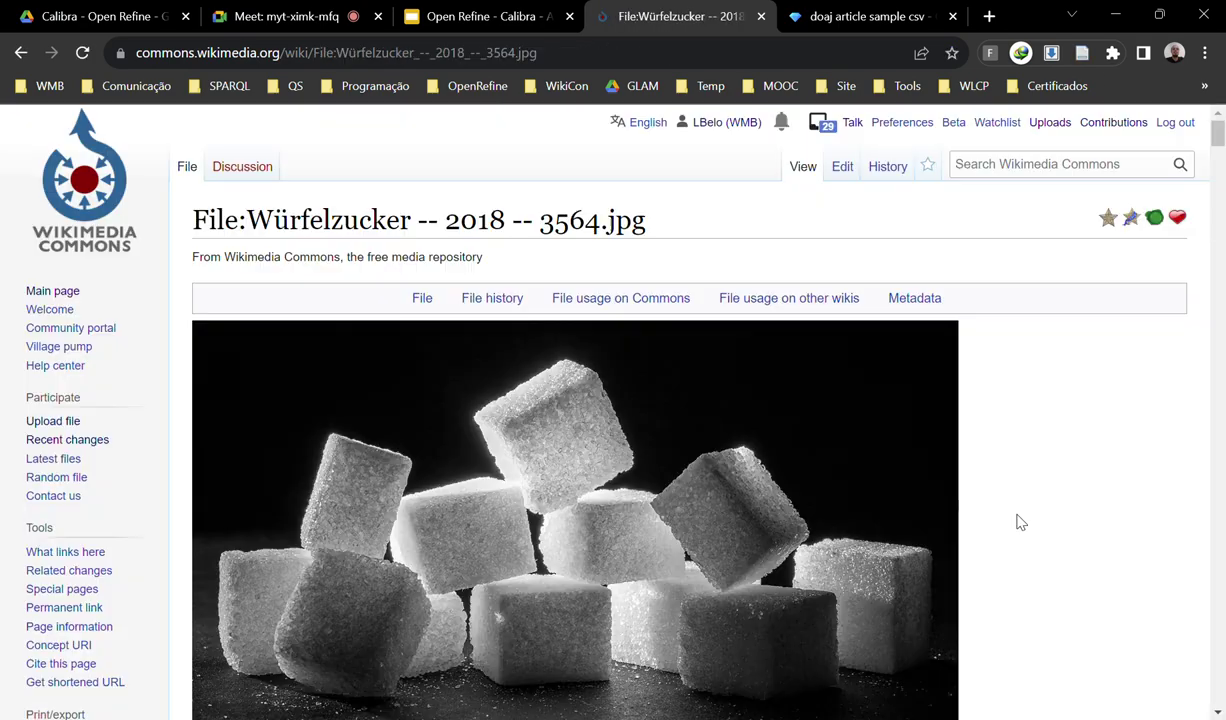
Examine the image, captions and Summary table on the sugar cube file page.
{"action": "scroll", "coordinate": [857, 398], "scroll_direction": "down", "scroll_amount": 1}
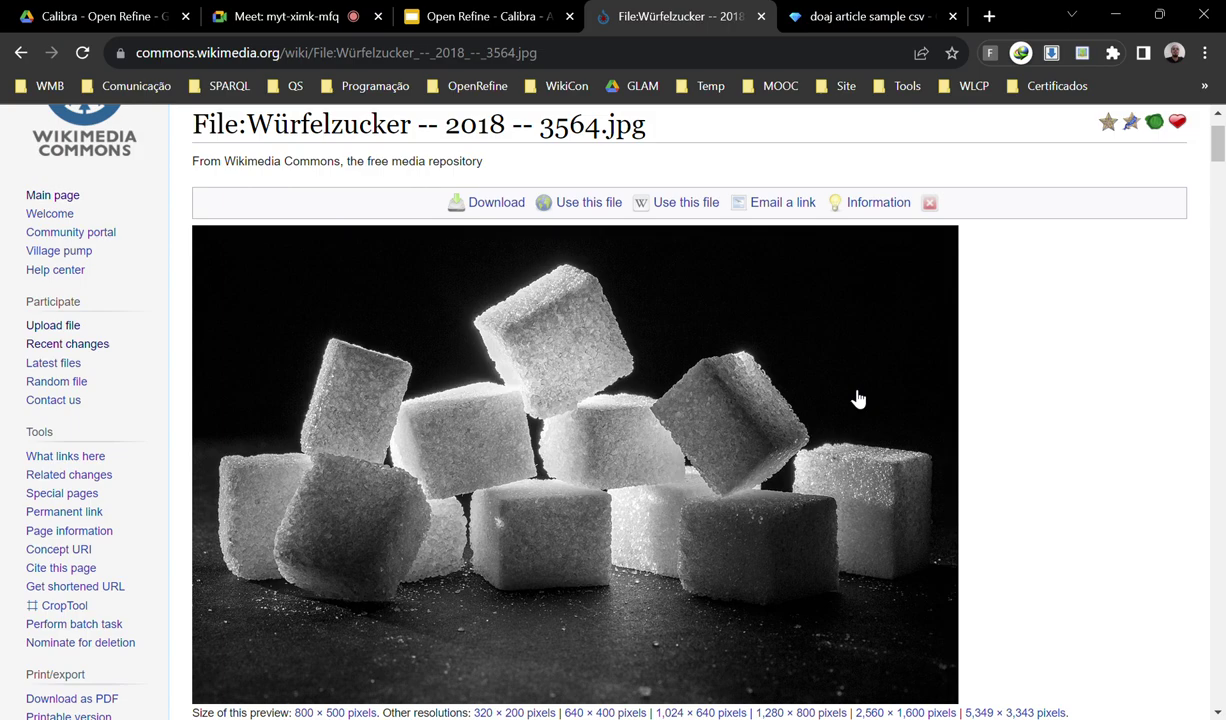
{"action": "scroll", "coordinate": [857, 398], "scroll_direction": "down", "scroll_amount": 4}
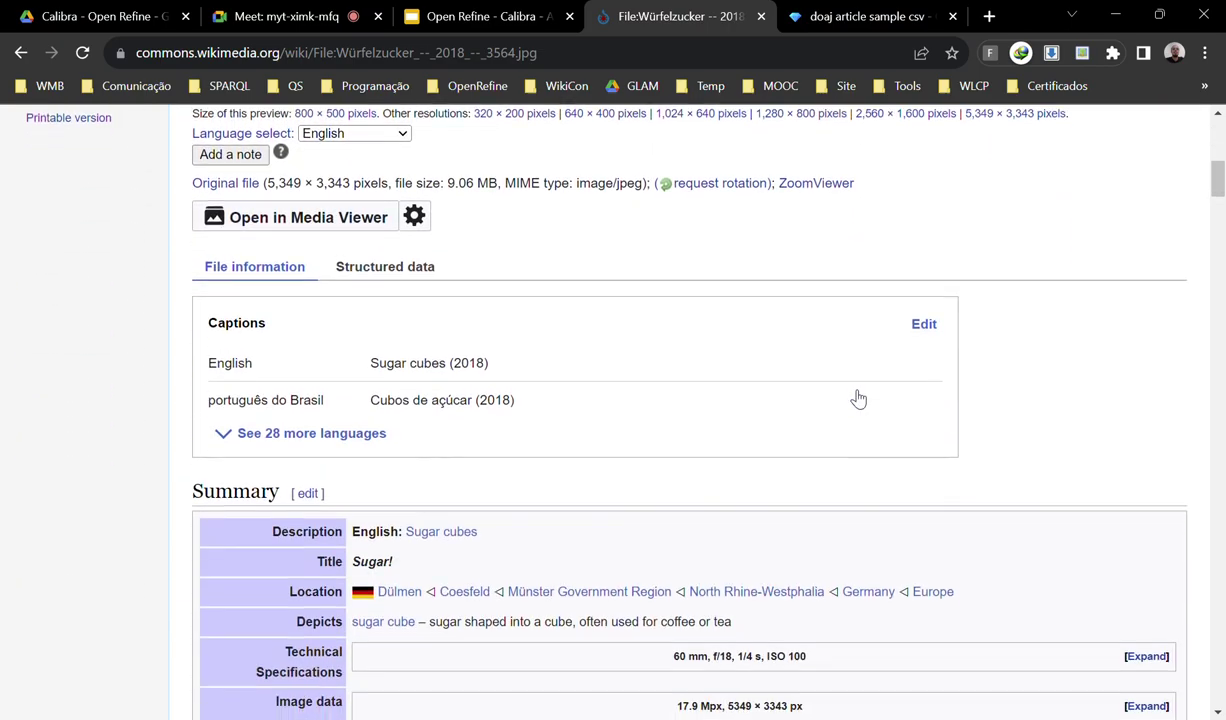
{"action": "scroll", "coordinate": [835, 192], "scroll_direction": "up", "scroll_amount": 5}
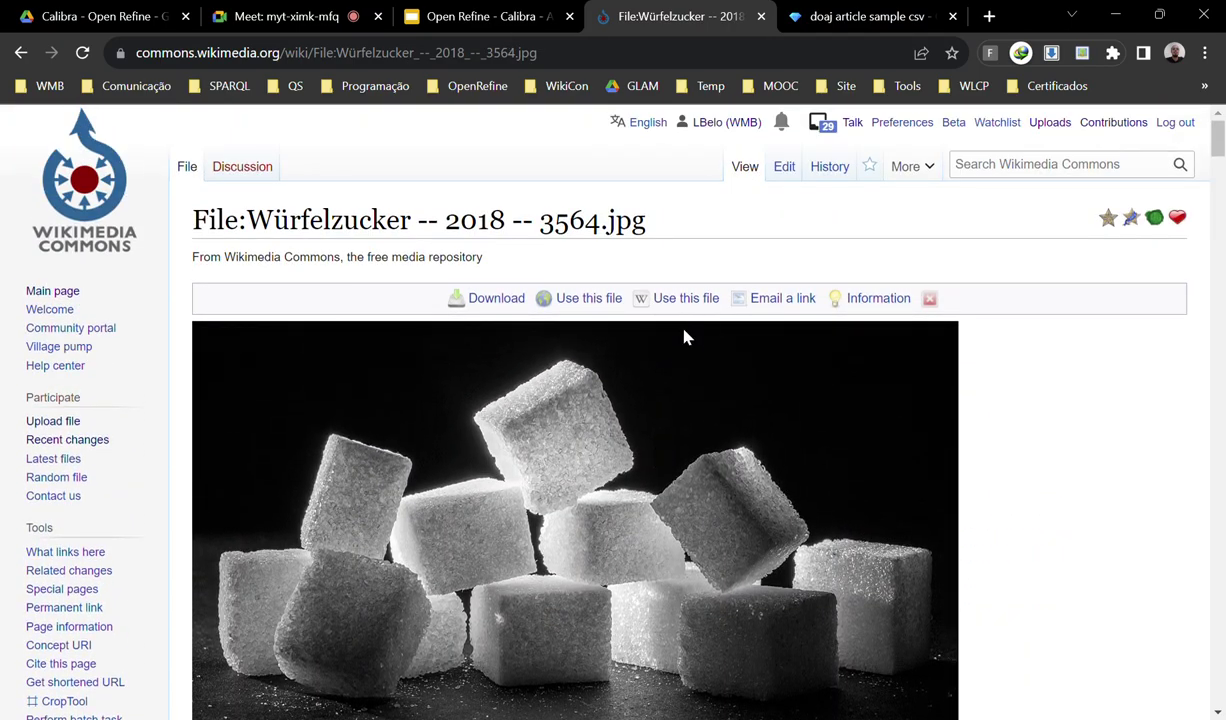
{"action": "scroll", "coordinate": [687, 334], "scroll_direction": "down", "scroll_amount": 3}
{"action": "scroll", "coordinate": [640, 380], "scroll_direction": "down", "scroll_amount": 6}
{"action": "scroll", "coordinate": [567, 378], "scroll_direction": "up", "scroll_amount": 2}
{"action": "scroll", "coordinate": [560, 372], "scroll_direction": "down", "scroll_amount": 3}
{"action": "scroll", "coordinate": [510, 416], "scroll_direction": "down", "scroll_amount": 1}
{"action": "scroll", "coordinate": [510, 416], "scroll_direction": "up", "scroll_amount": 2}
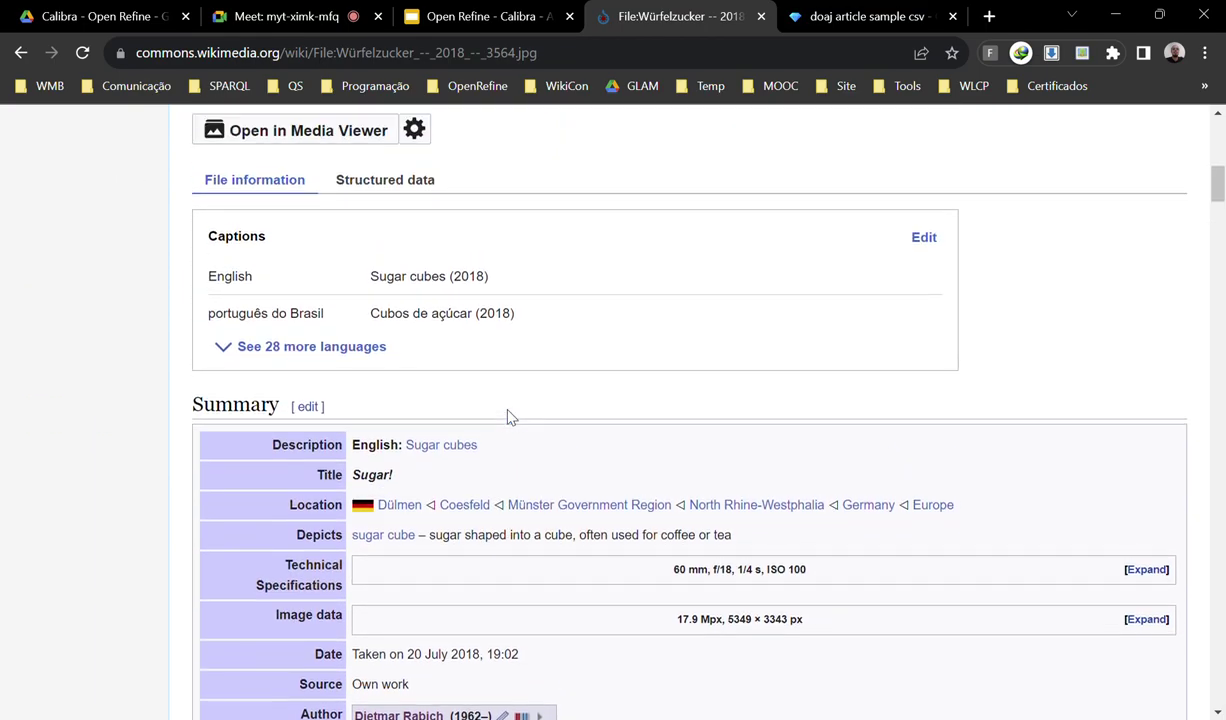
Examine the file's structured data statements, from the depicted items through copyright license and inception to genre.
{"action": "left_click", "coordinate": [390, 200]}
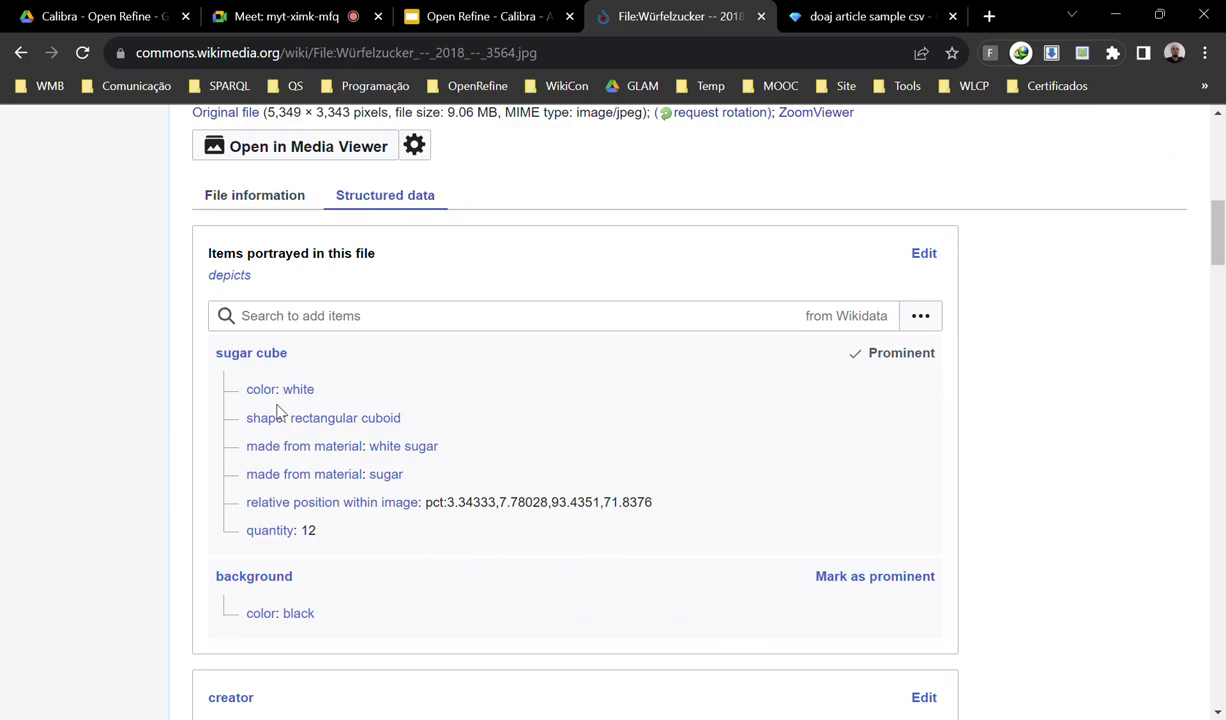
{"action": "scroll", "coordinate": [265, 380], "scroll_direction": "down", "scroll_amount": 2}
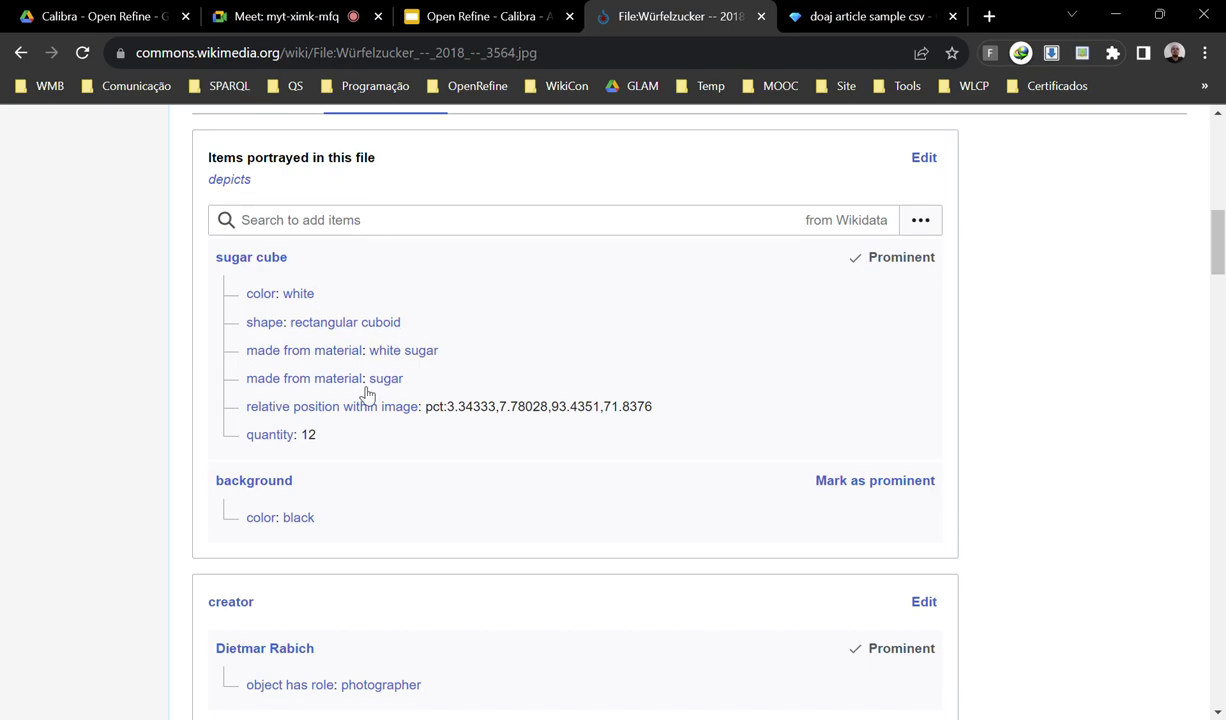
{"action": "scroll", "coordinate": [355, 400], "scroll_direction": "down", "scroll_amount": 3}
{"action": "scroll", "coordinate": [355, 420], "scroll_direction": "down", "scroll_amount": 6}
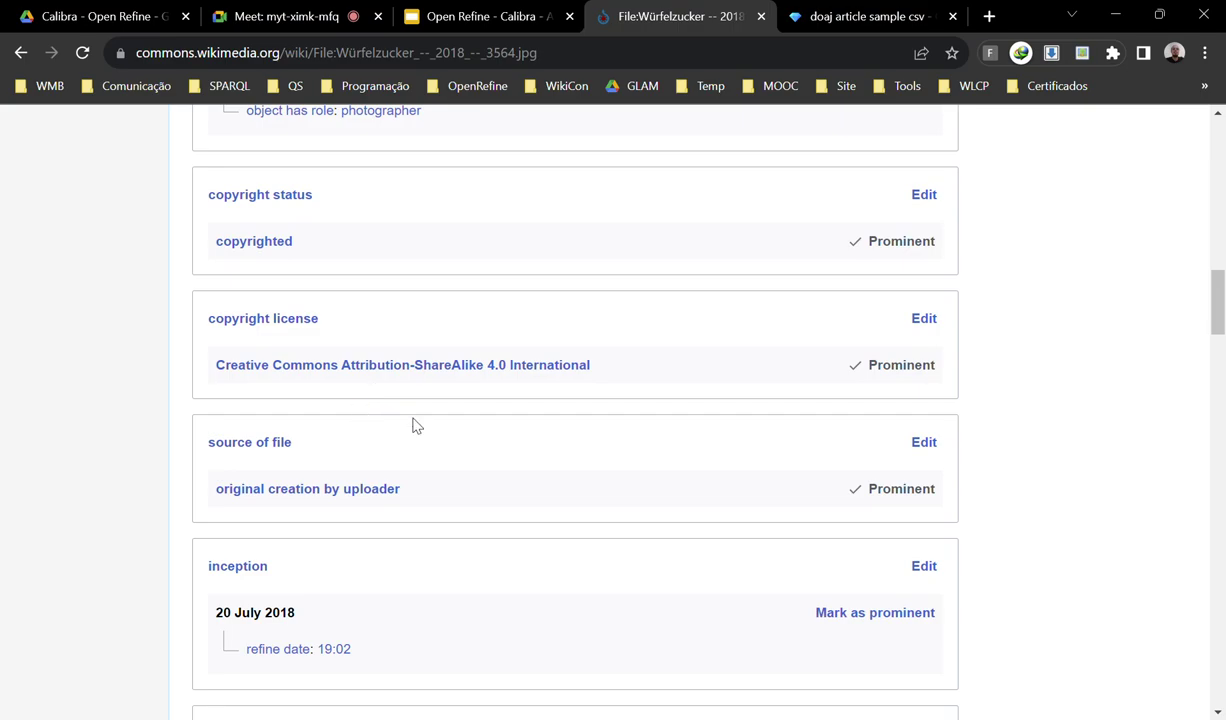
{"action": "scroll", "coordinate": [432, 435], "scroll_direction": "down", "scroll_amount": 3}
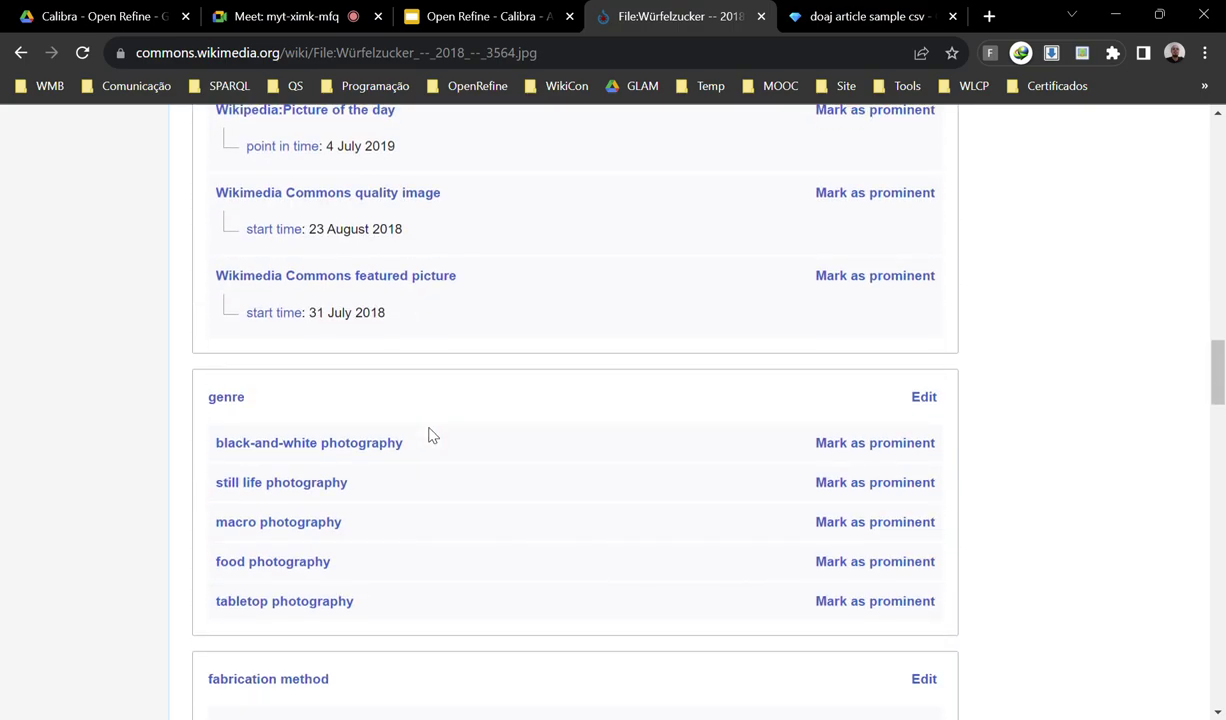
{"action": "scroll", "coordinate": [474, 316], "scroll_direction": "up", "scroll_amount": 1}
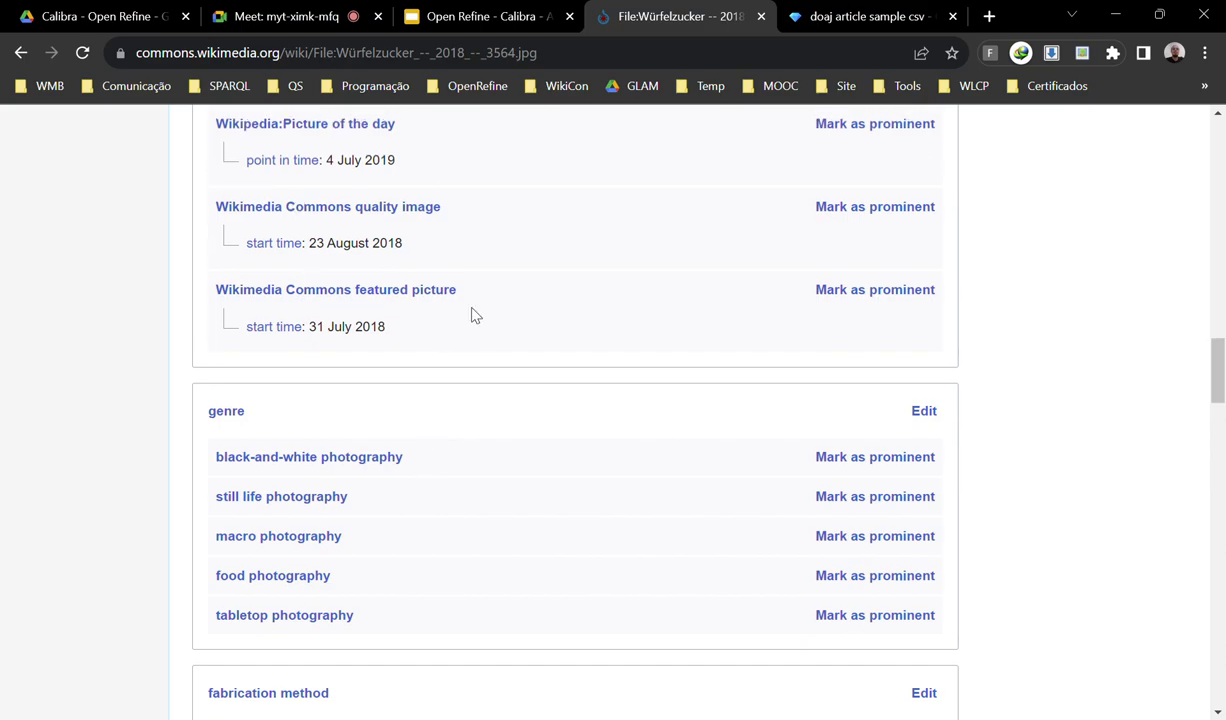
{"action": "scroll", "coordinate": [474, 316], "scroll_direction": "up", "scroll_amount": 3}
Return to the Open Refine - Calibra presentation and deselect the text box on slide 3.
{"action": "left_click", "coordinate": [545, 10]}
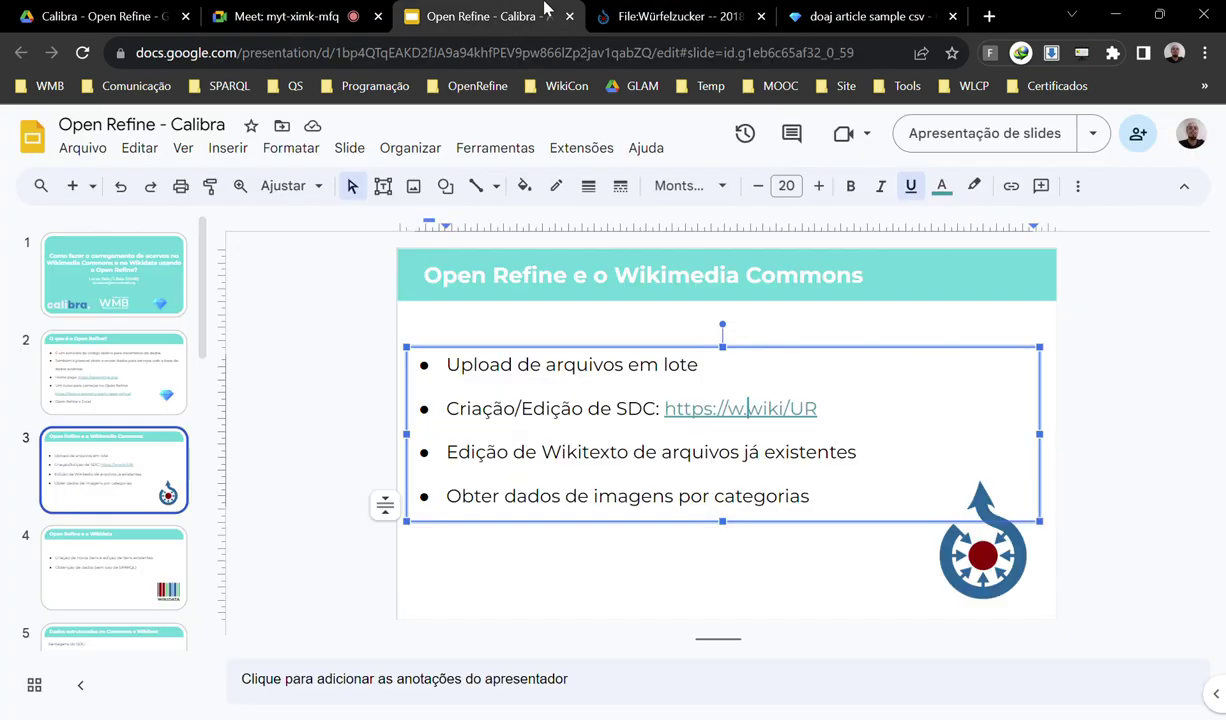
{"action": "left_click", "coordinate": [466, 541]}
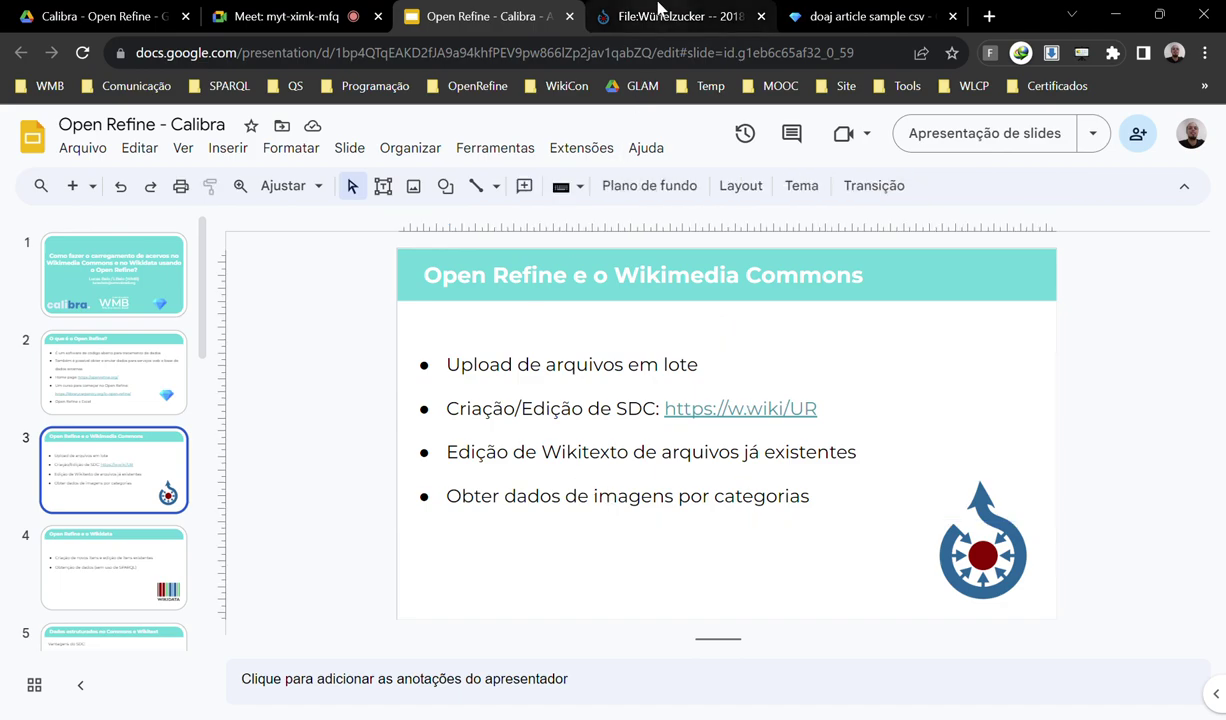
Open the sugar cube file page's wikitext for editing and look through its multilingual description entries.
{"action": "left_click", "coordinate": [658, 8]}
{"action": "scroll", "coordinate": [712, 290], "scroll_direction": "up", "scroll_amount": 20}
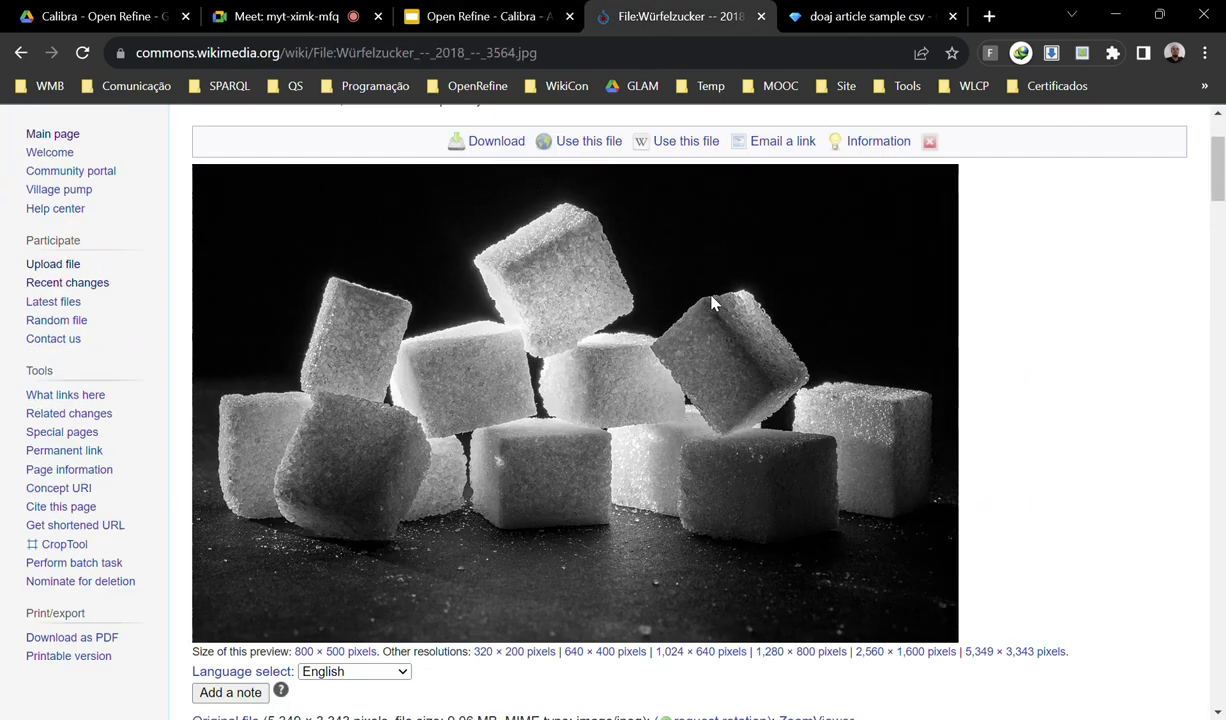
{"action": "scroll", "coordinate": [712, 303], "scroll_direction": "up", "scroll_amount": 2}
{"action": "left_click", "coordinate": [784, 166]}
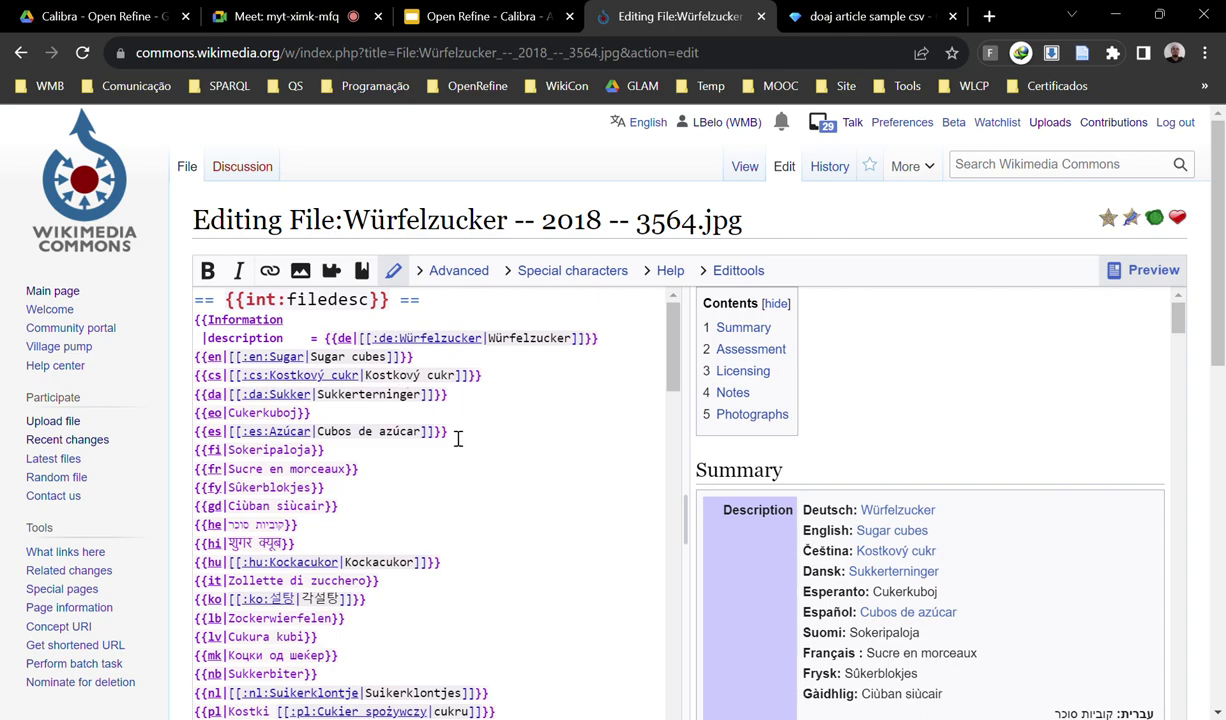
{"action": "scroll", "coordinate": [481, 440], "scroll_direction": "down", "scroll_amount": 5}
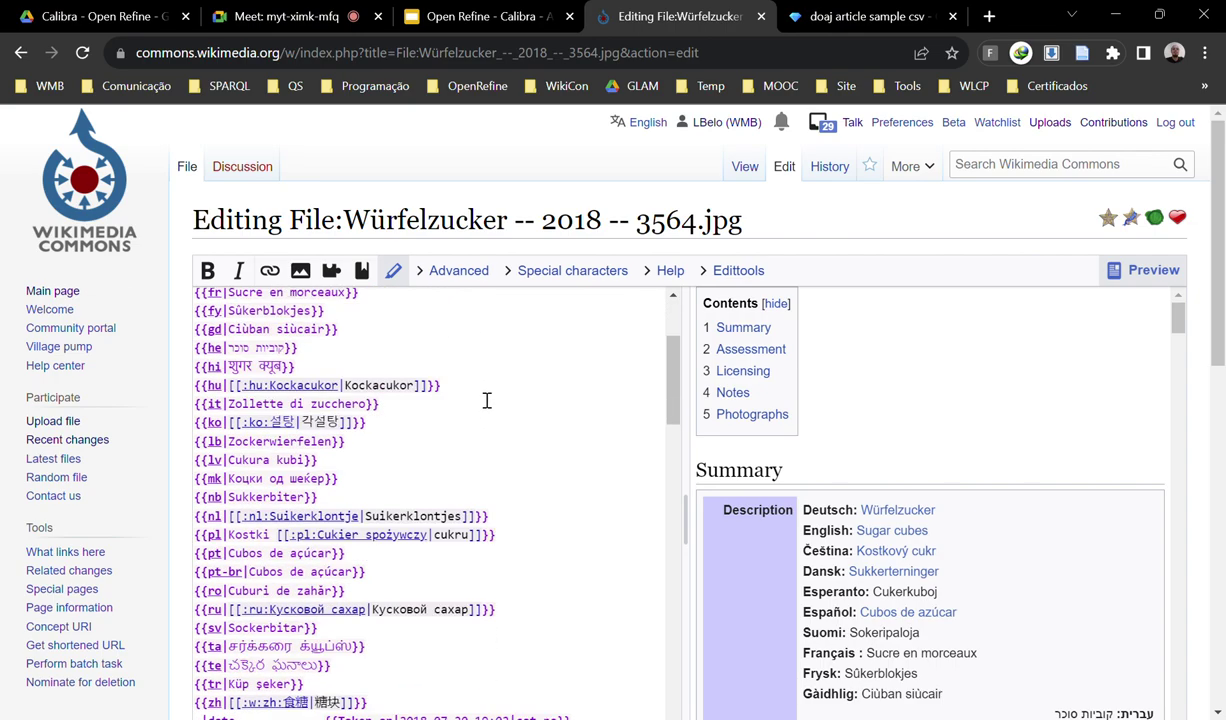
Switch to OpenRefine's start page and show the Wikimedia Commons category source for creating a project.
{"action": "left_click", "coordinate": [482, 14]}
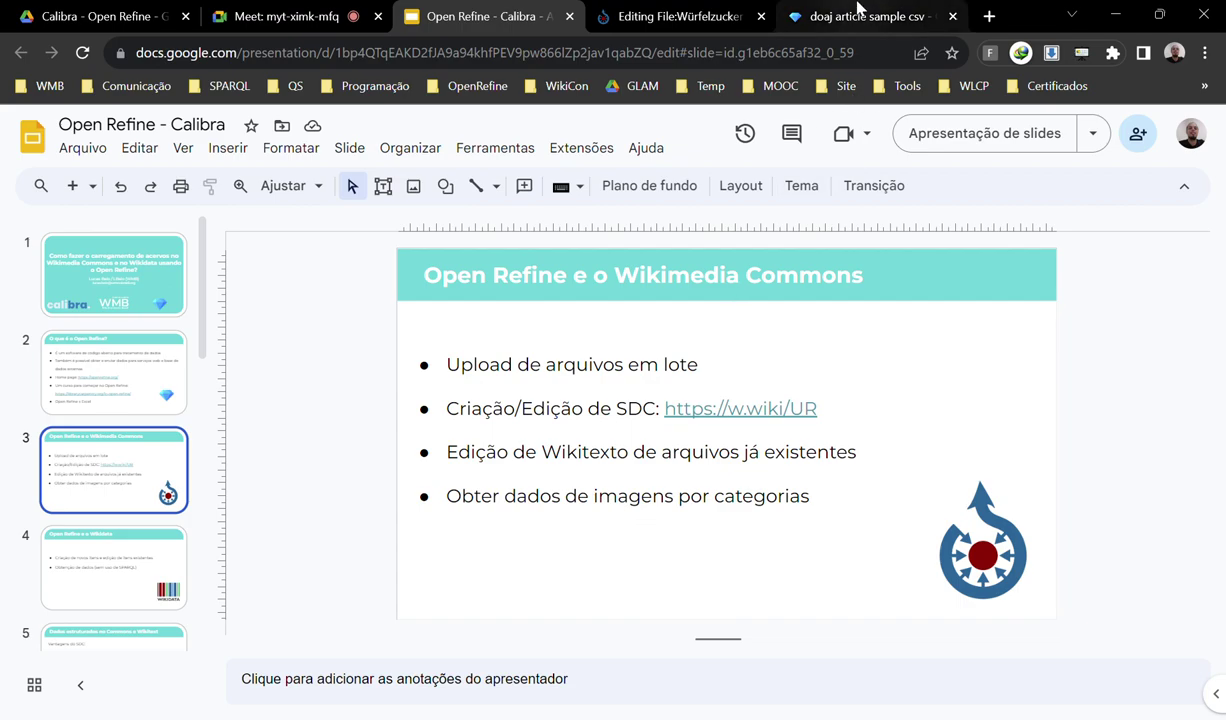
{"action": "left_click", "coordinate": [858, 12]}
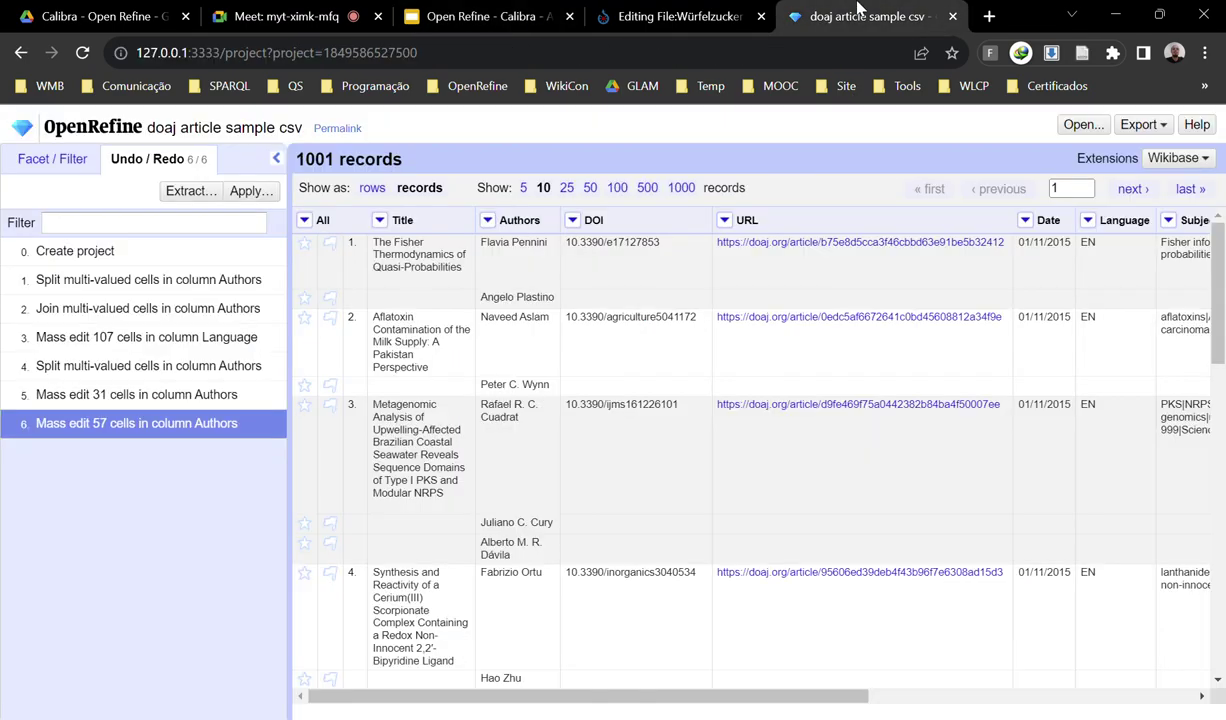
{"action": "left_click", "coordinate": [136, 129]}
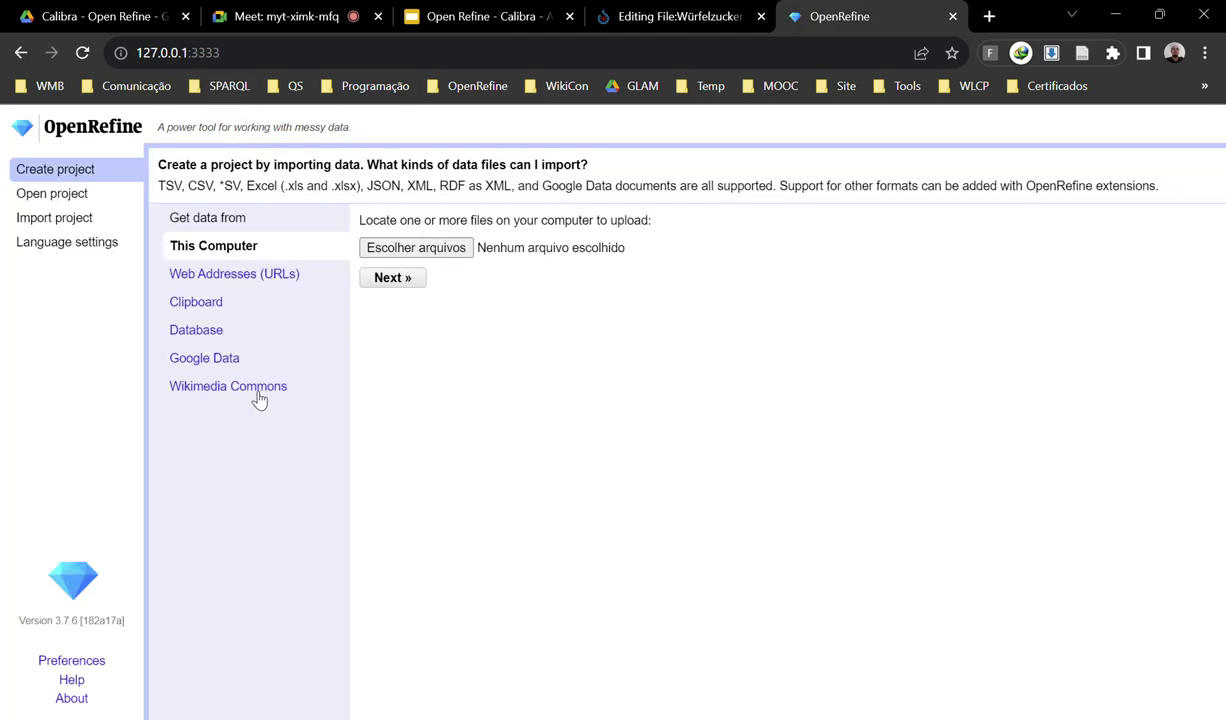
{"action": "left_click", "coordinate": [255, 390]}
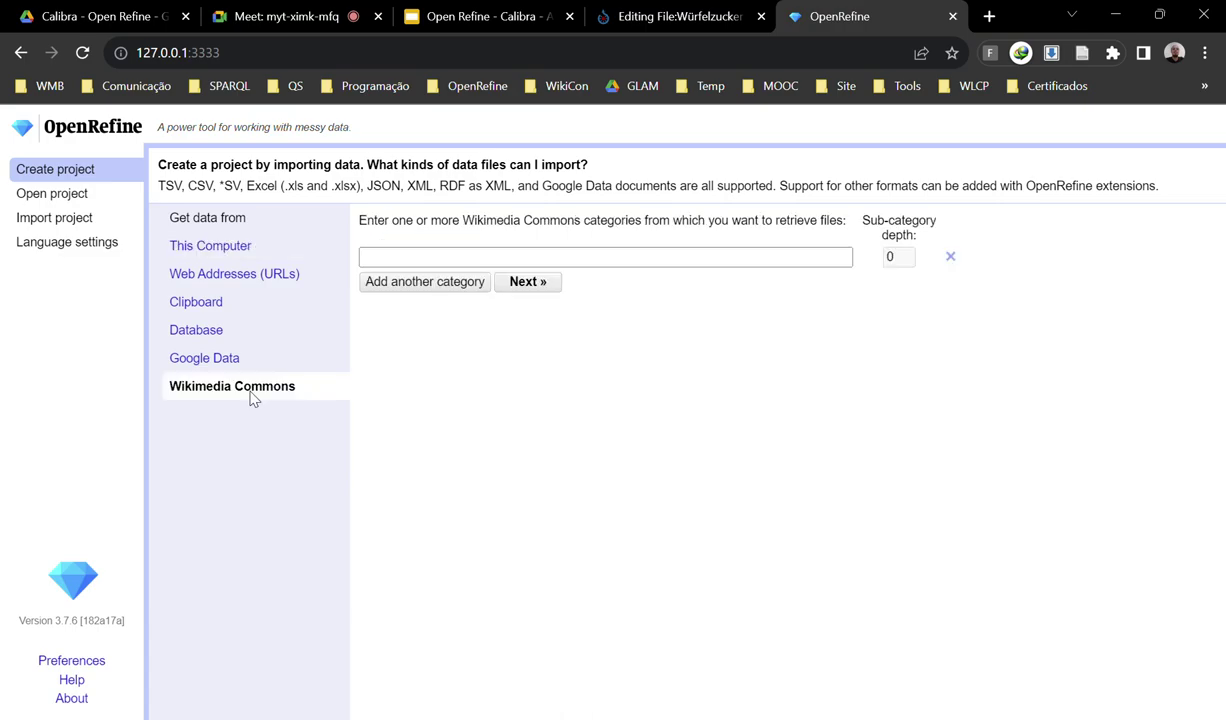
{"action": "left_click", "coordinate": [482, 259]}
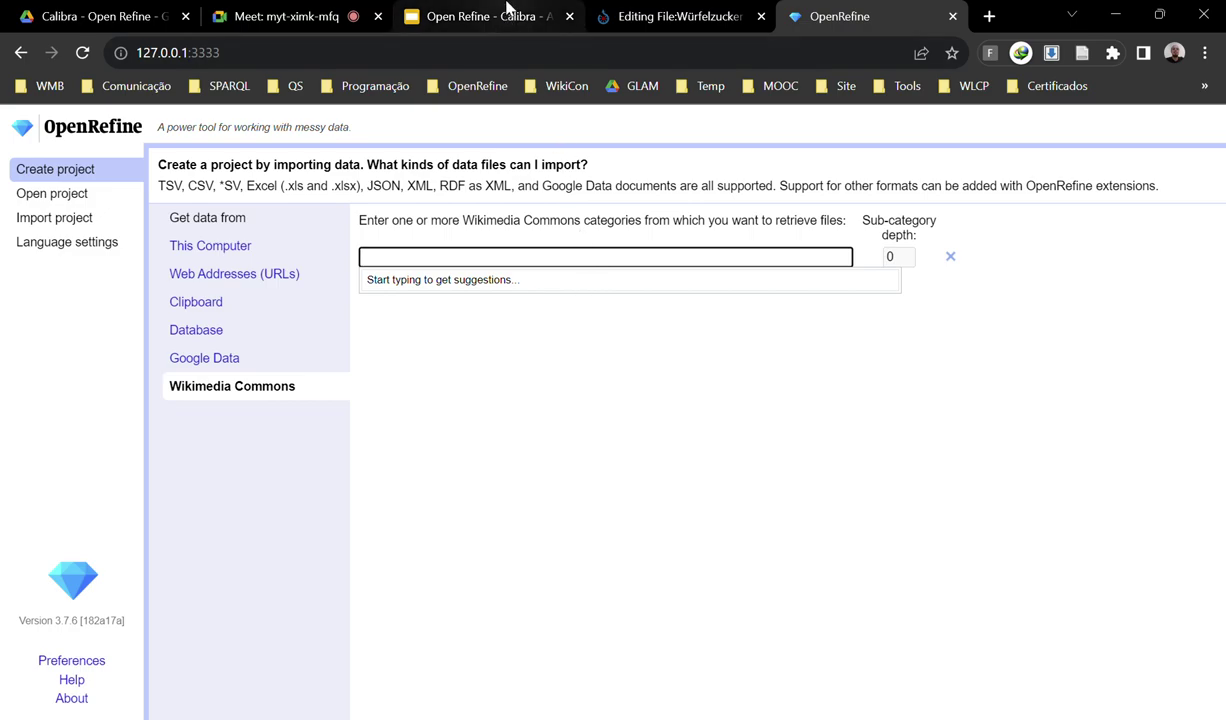
Return to the Open Refine - Calibra presentation and show slide 4, Open Refine e o Wikidata.
{"action": "left_click", "coordinate": [508, 12]}
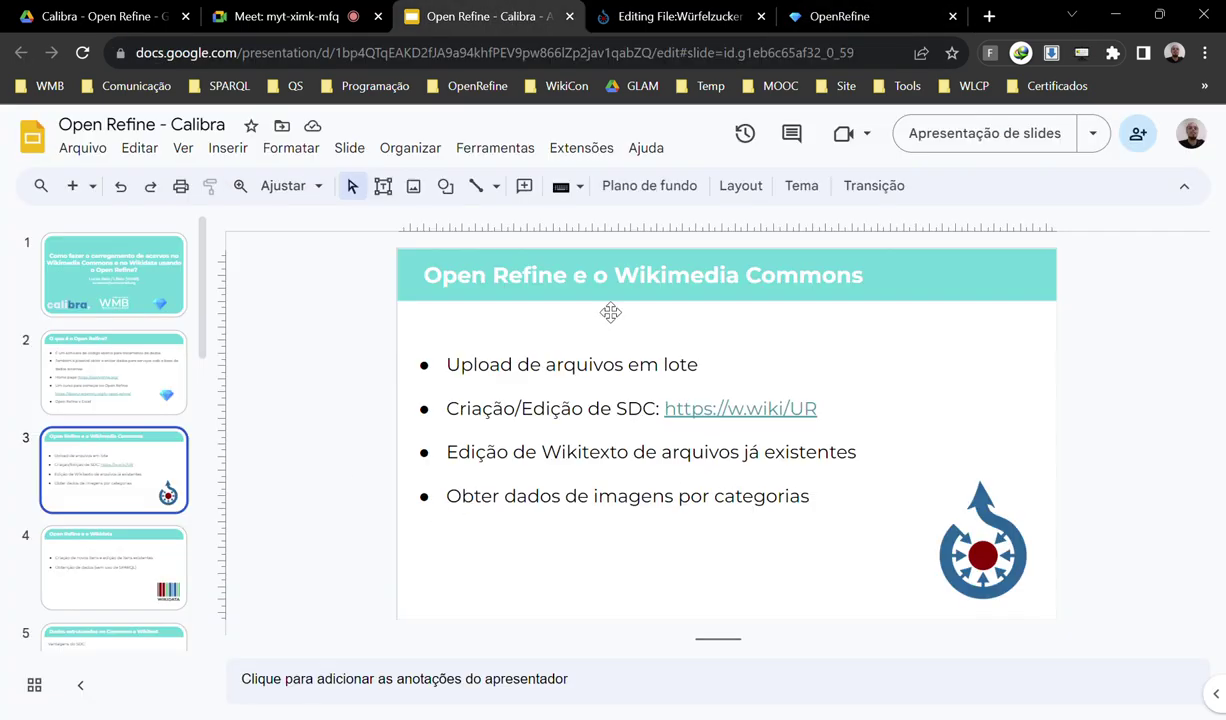
{"action": "left_click", "coordinate": [147, 560]}
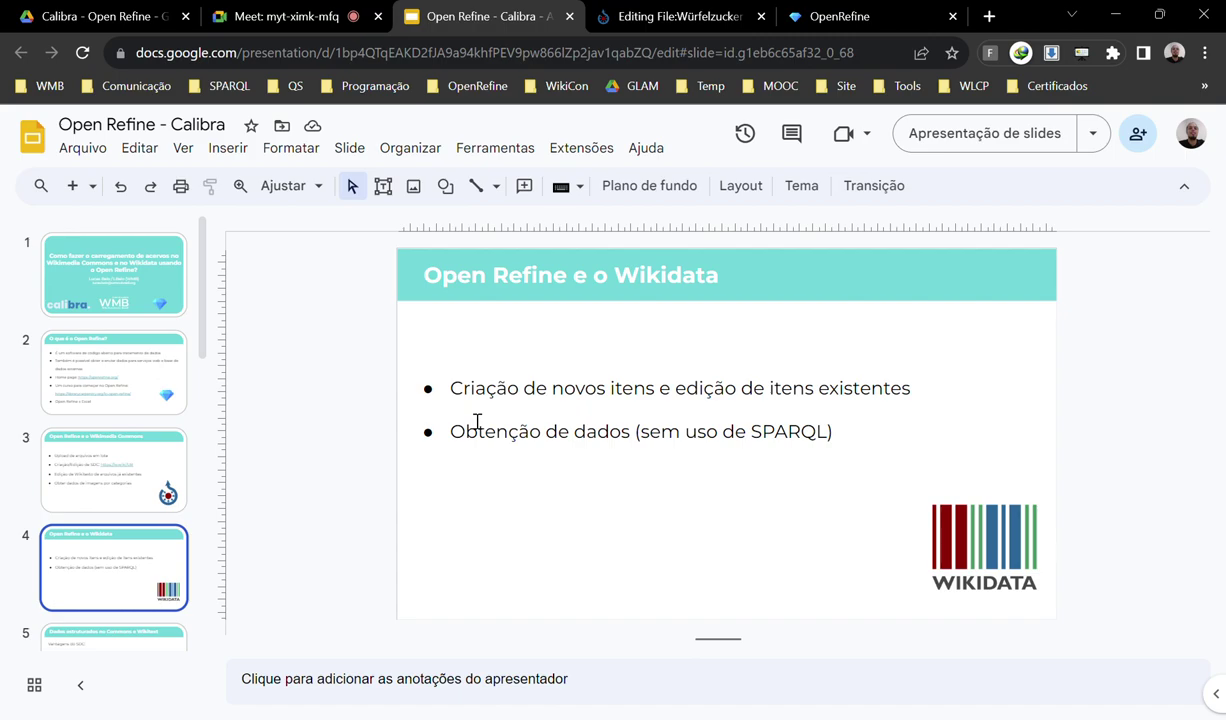
Switch to OpenRefine and open the existing Reconciliação WLM project with 7039 rows.
{"action": "left_click", "coordinate": [876, 12]}
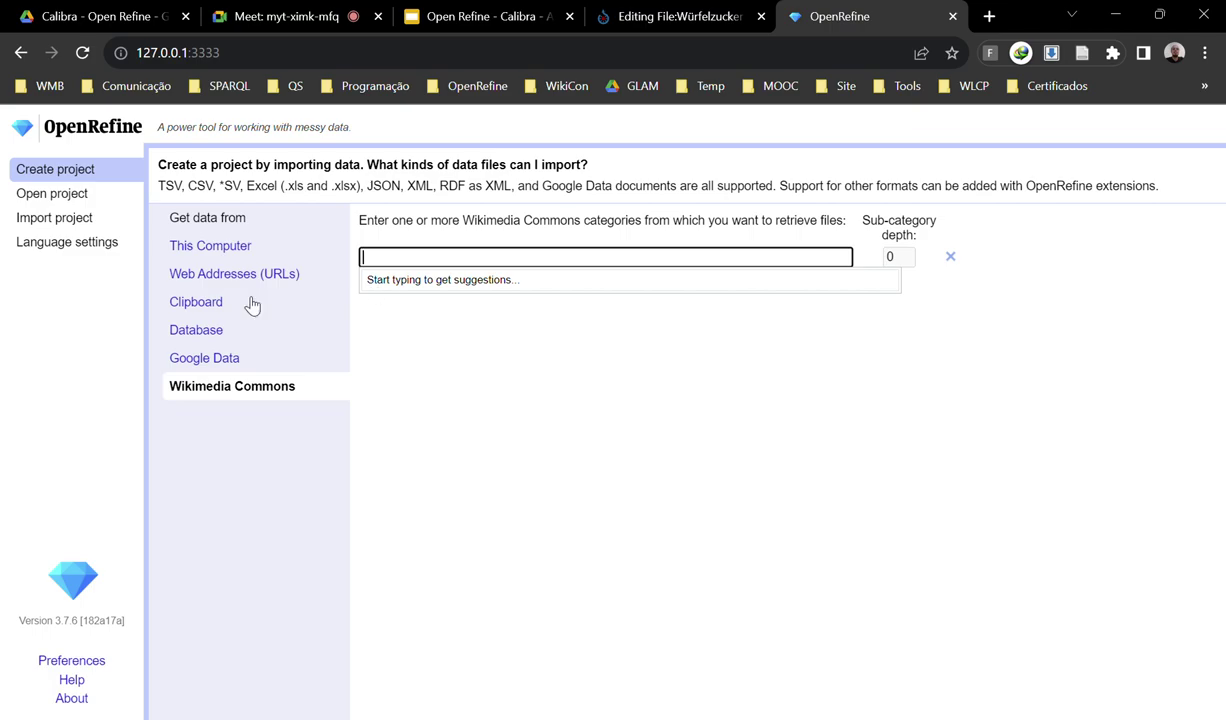
{"action": "left_click", "coordinate": [84, 196]}
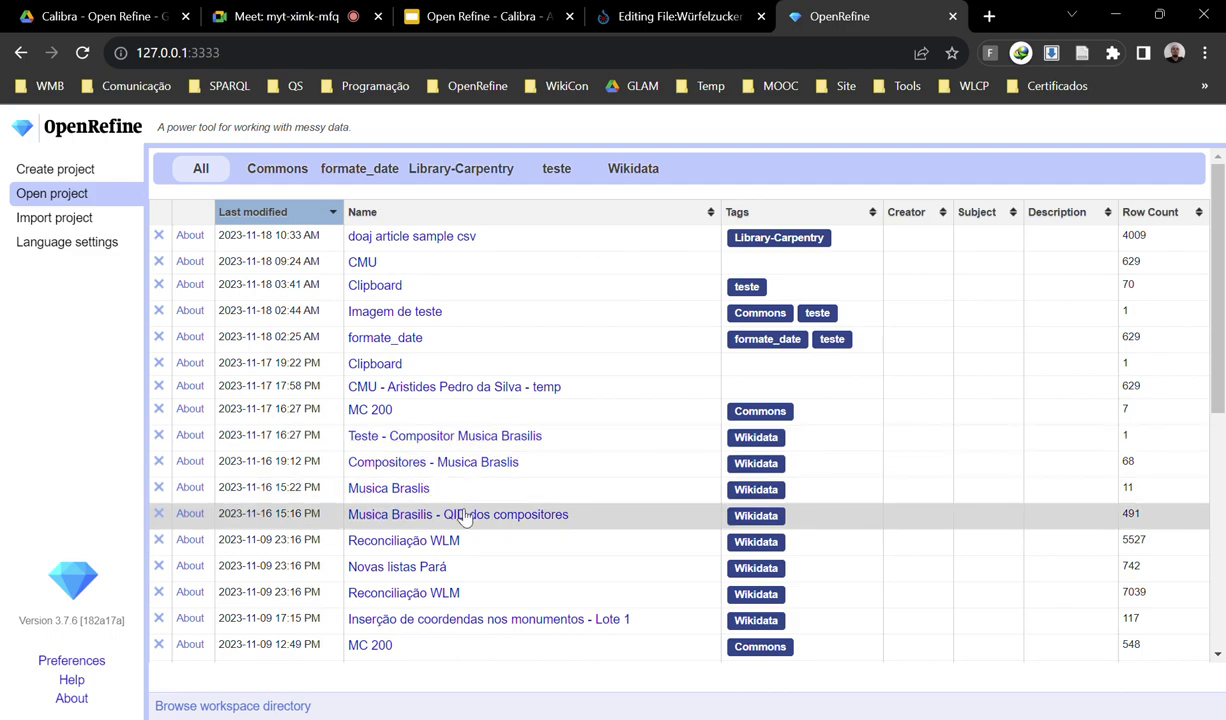
{"action": "scroll", "coordinate": [432, 588], "scroll_direction": "down", "scroll_amount": 3}
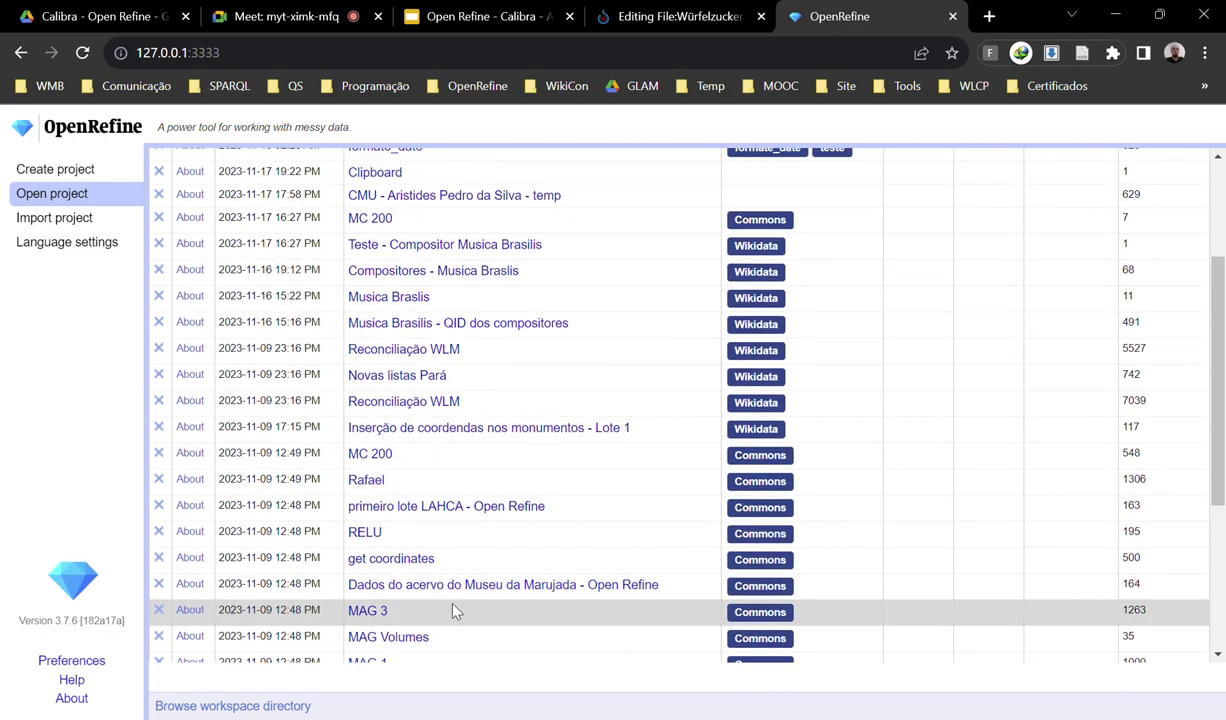
{"action": "left_click", "coordinate": [398, 402]}
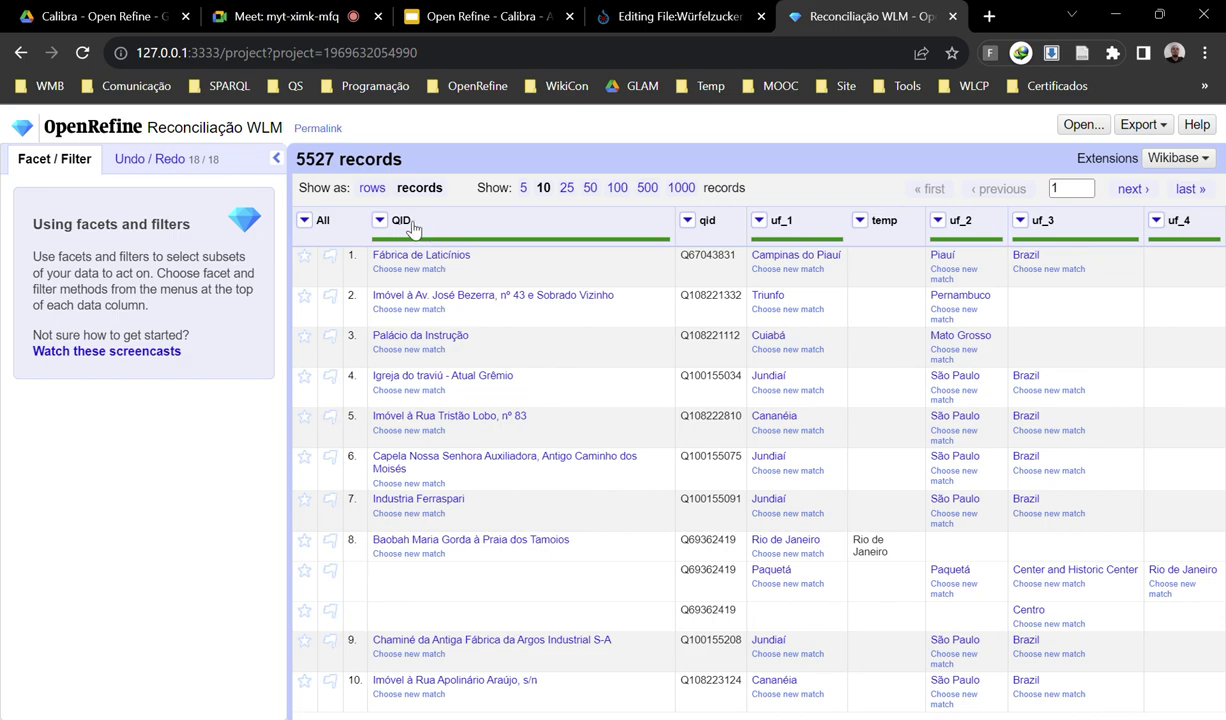
Preview the Wikidata items matched to the first records in the QID column.
{"action": "mouse_move", "coordinate": [416, 262]}
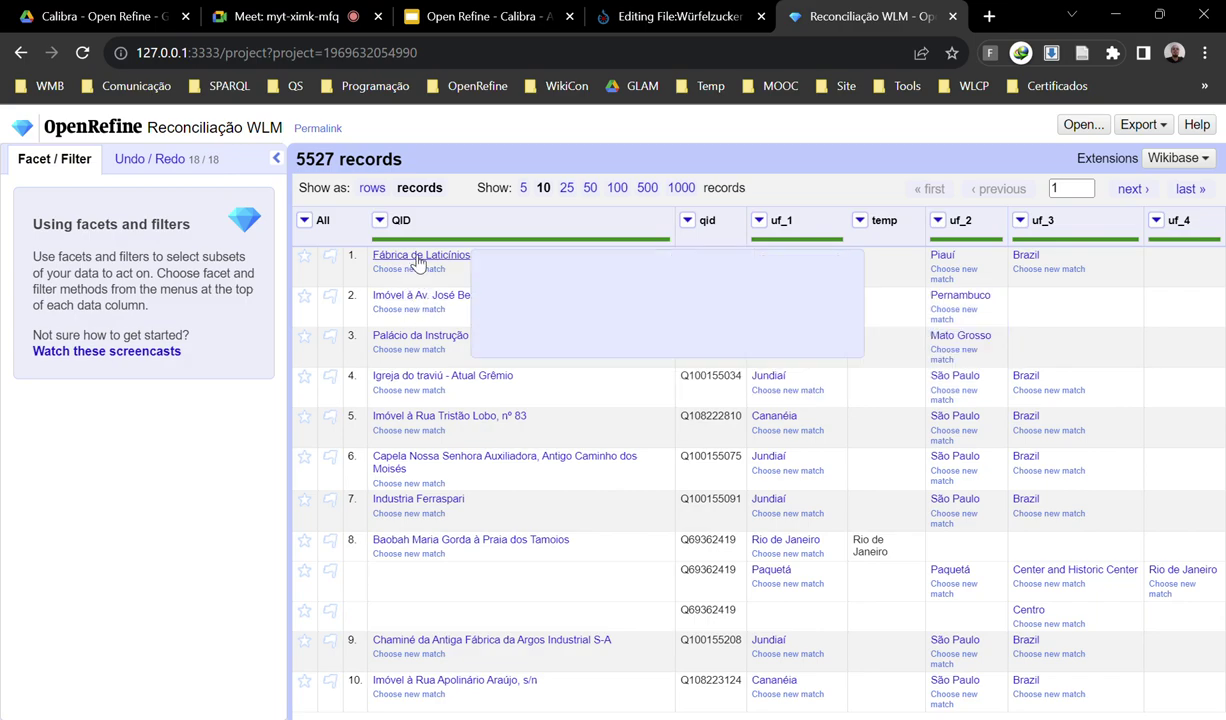
{"action": "mouse_move", "coordinate": [412, 298]}
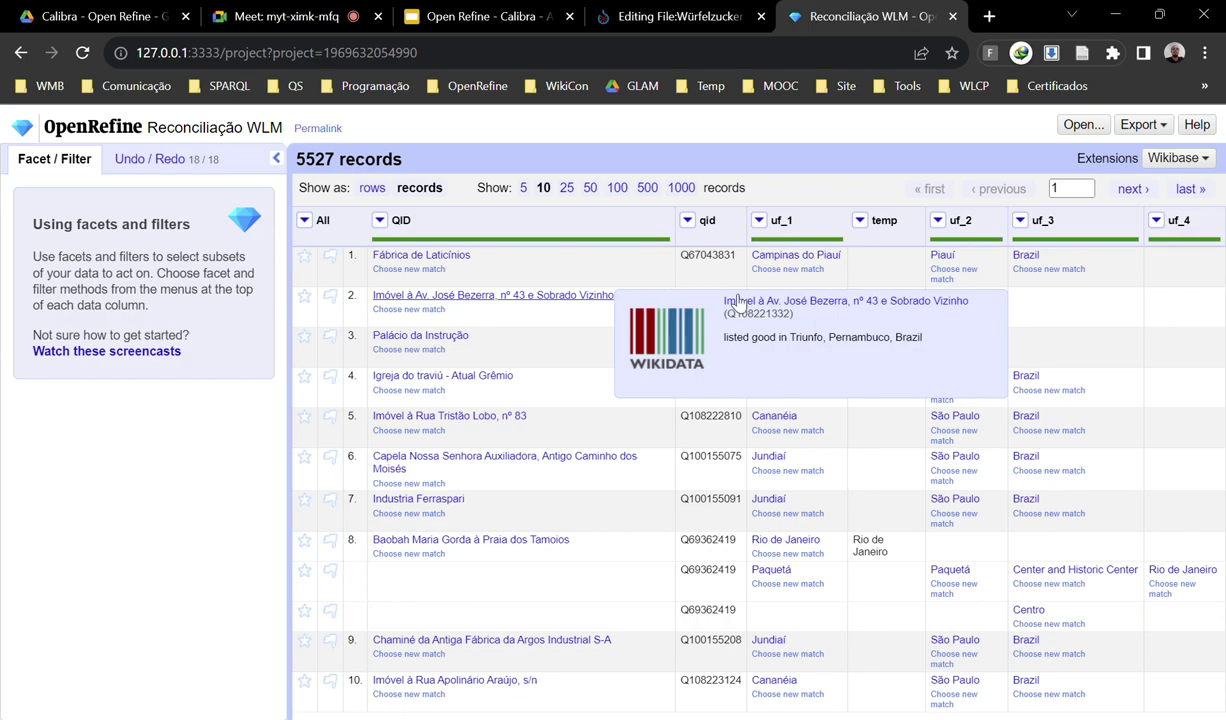
{"action": "mouse_move", "coordinate": [441, 340]}
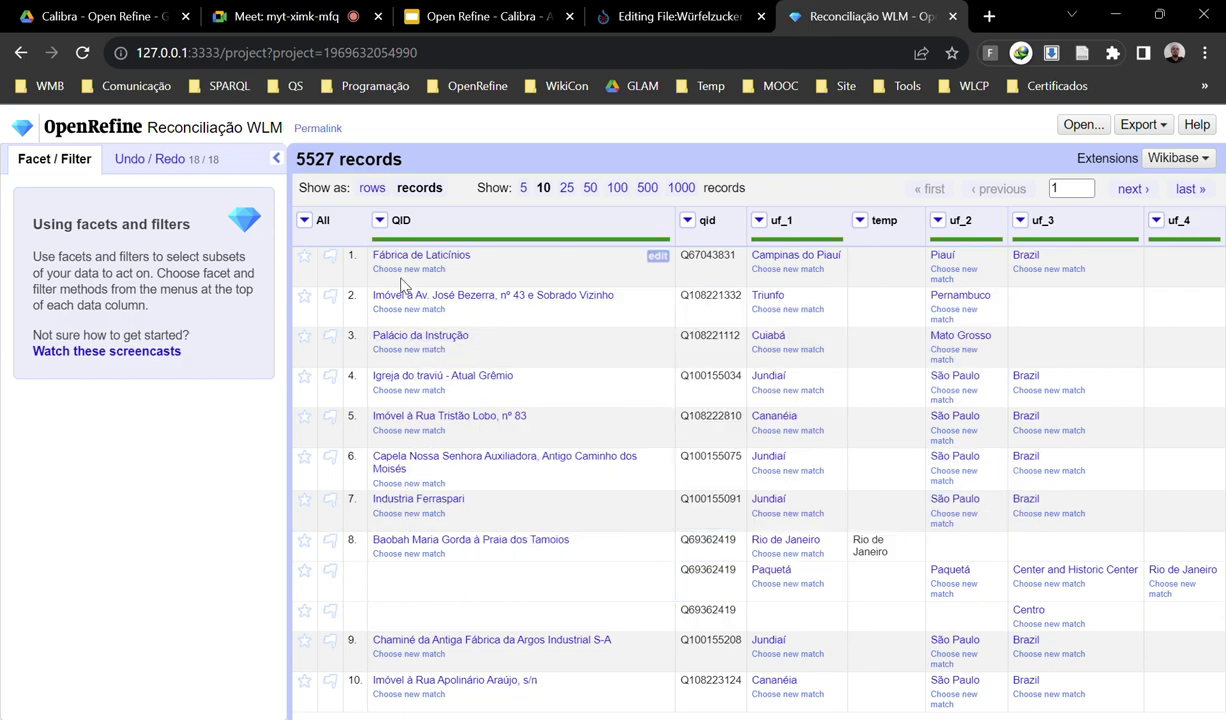
Try to add a column from the QID column's reconciled values using property P131, located in the administrative territorial entity.
{"action": "left_click", "coordinate": [381, 221]}
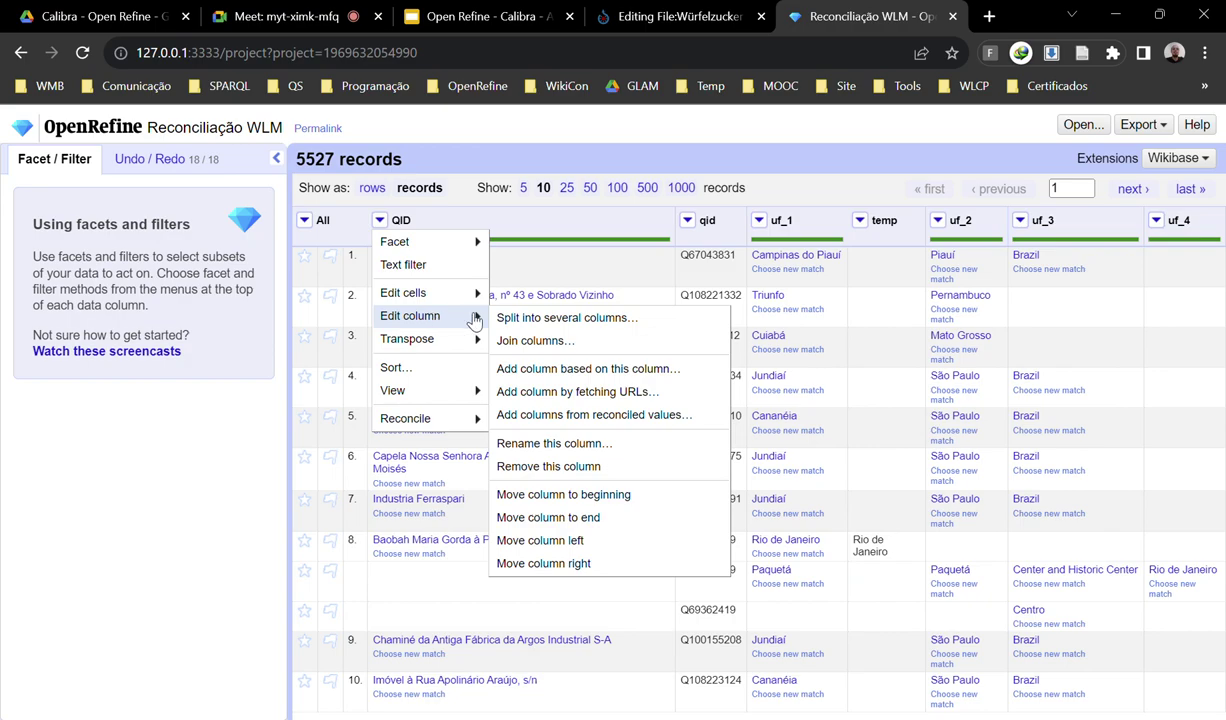
{"action": "left_click", "coordinate": [670, 413]}
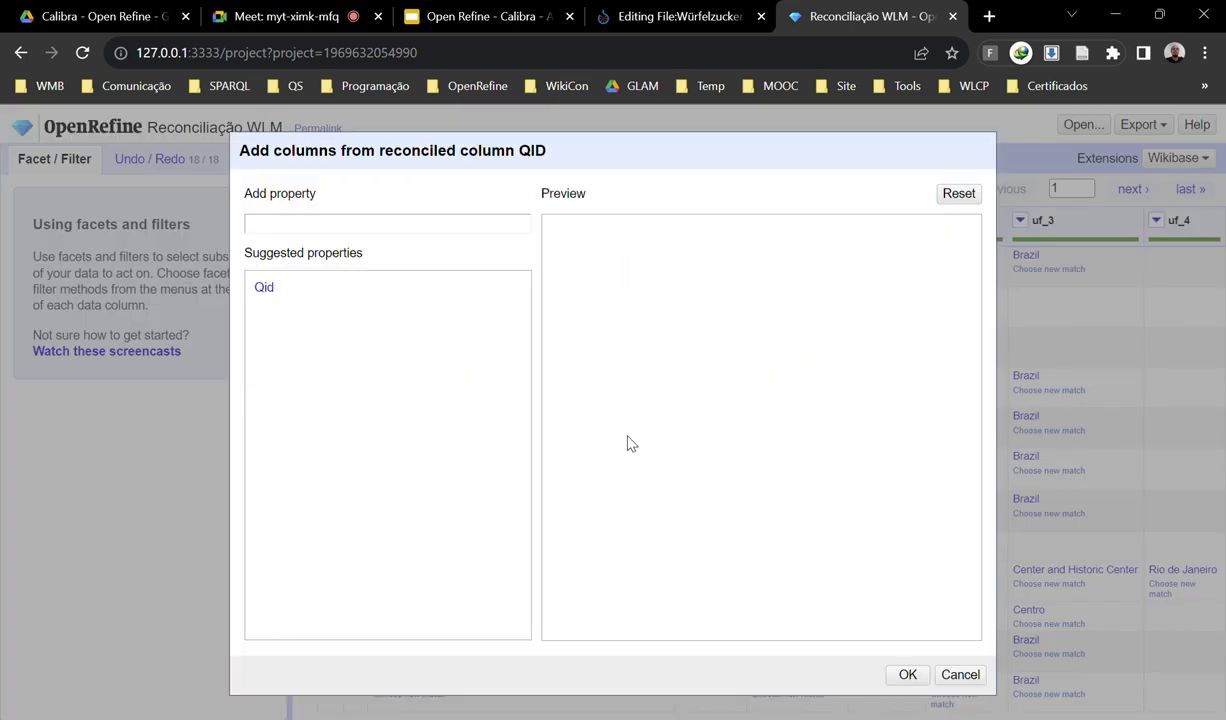
{"action": "left_click", "coordinate": [402, 226]}
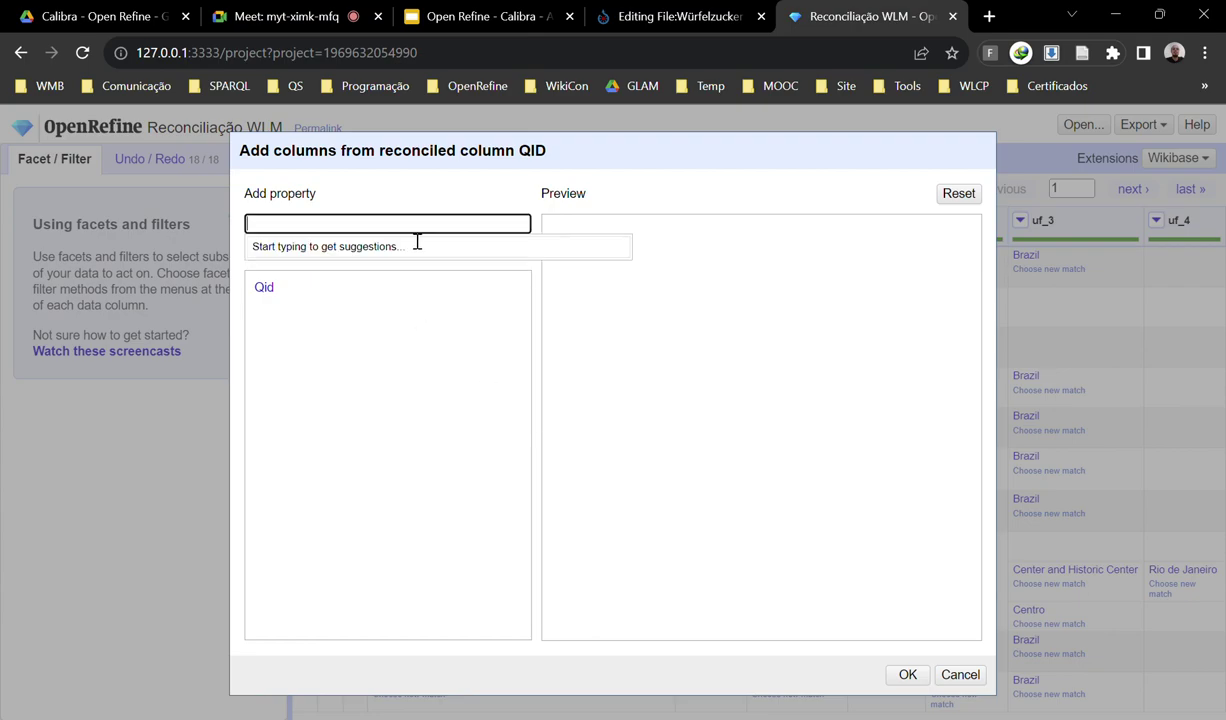
{"action": "type", "text": "P"}
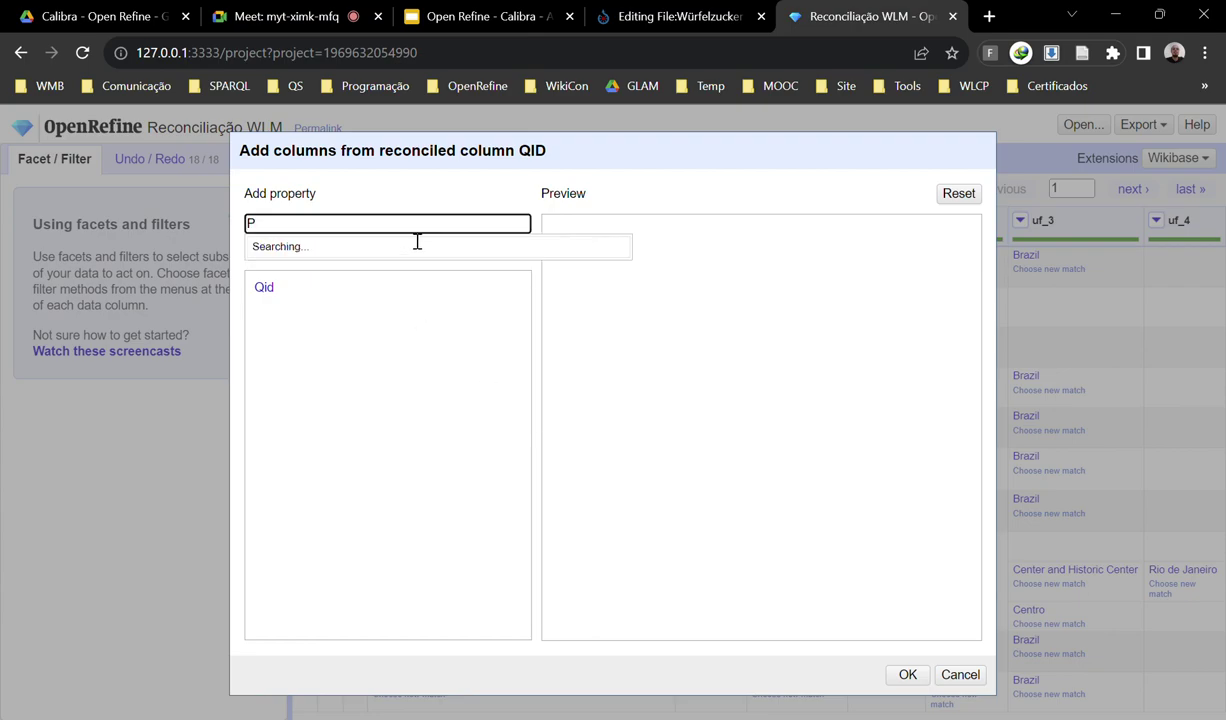
{"action": "type", "text": "131"}
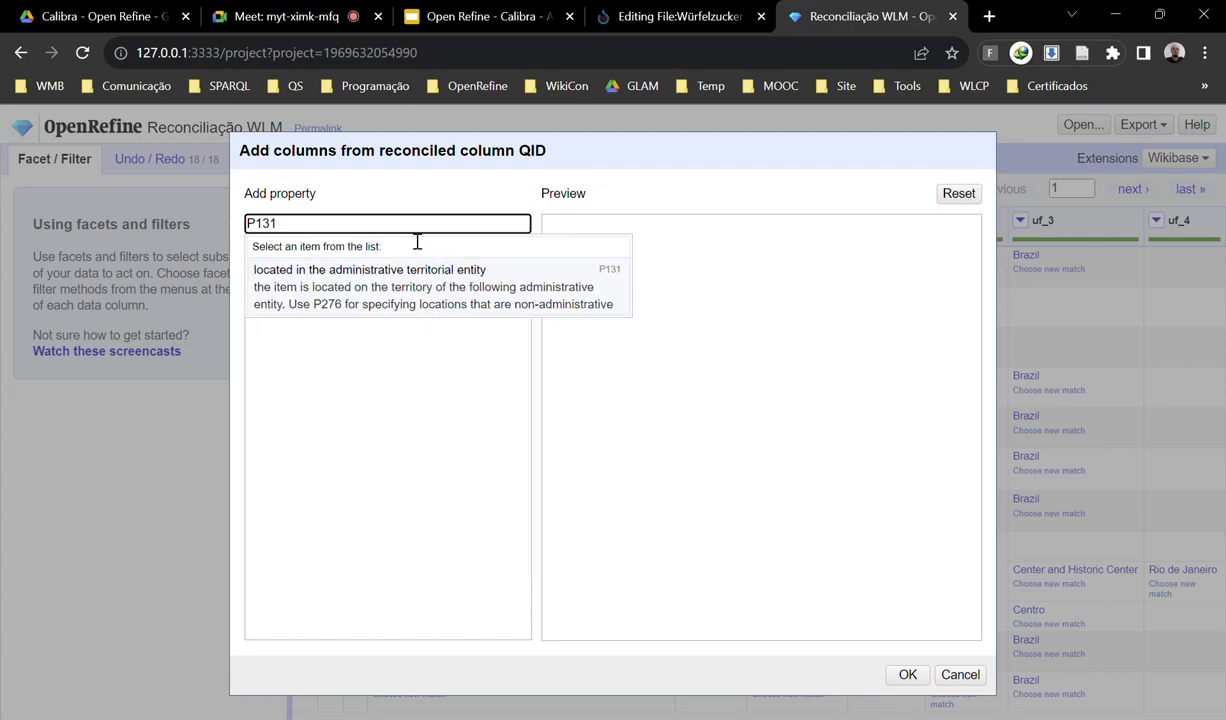
{"action": "left_click", "coordinate": [382, 292]}
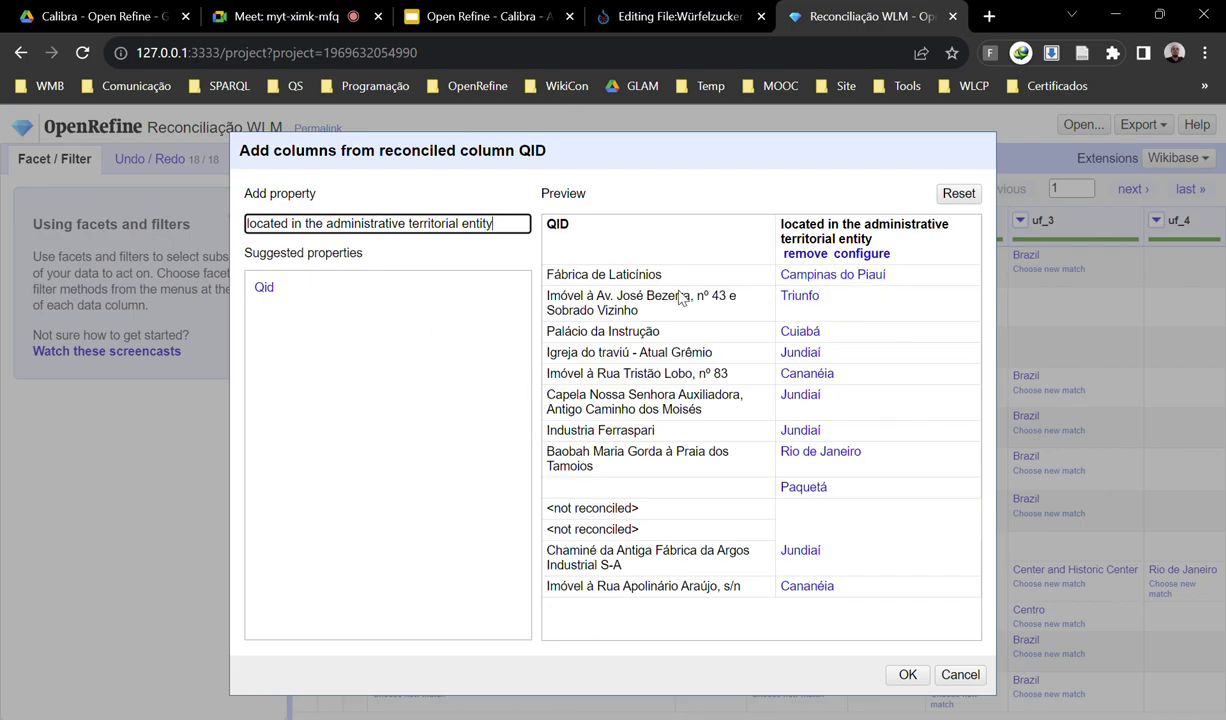
{"action": "left_click", "coordinate": [907, 674]}
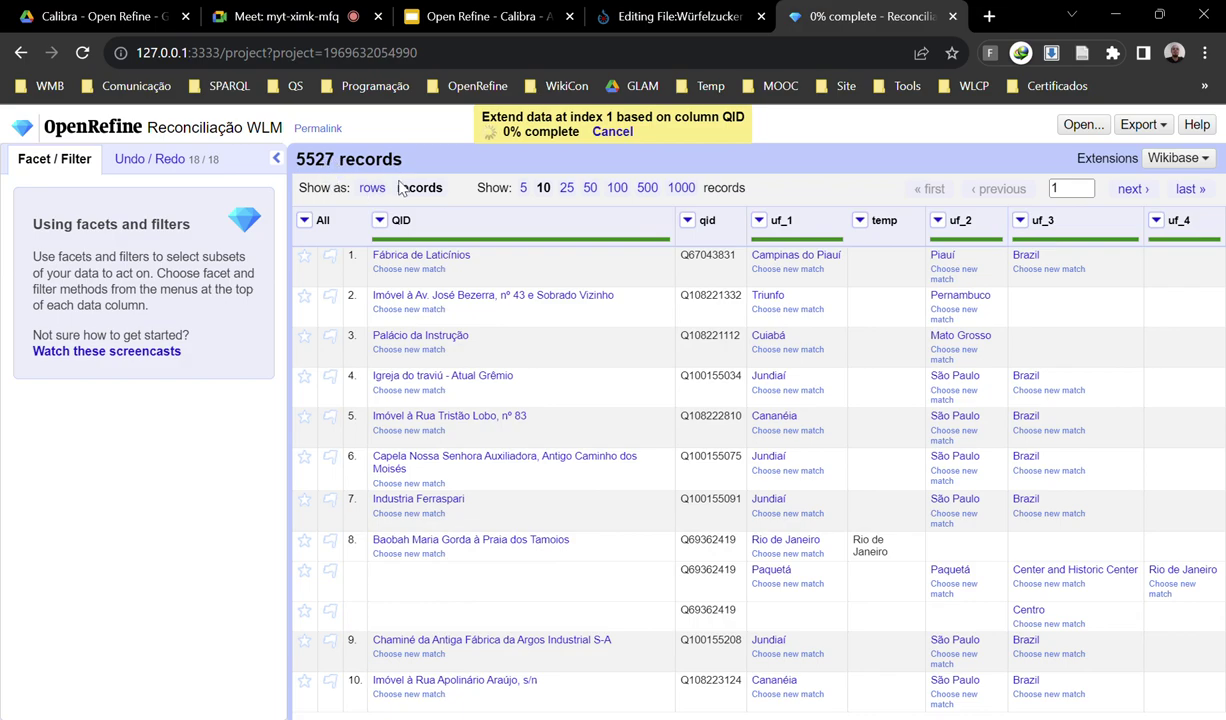
{"action": "left_click", "coordinate": [628, 134]}
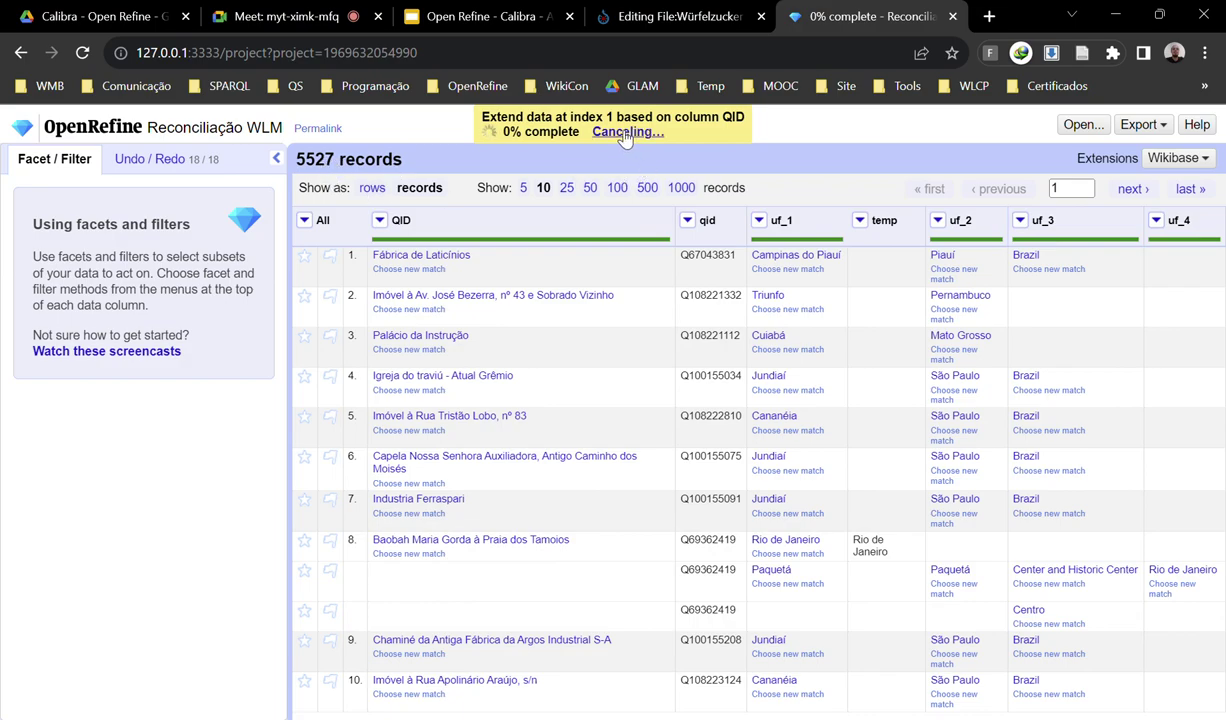
{"action": "double_click", "coordinate": [313, 166]}
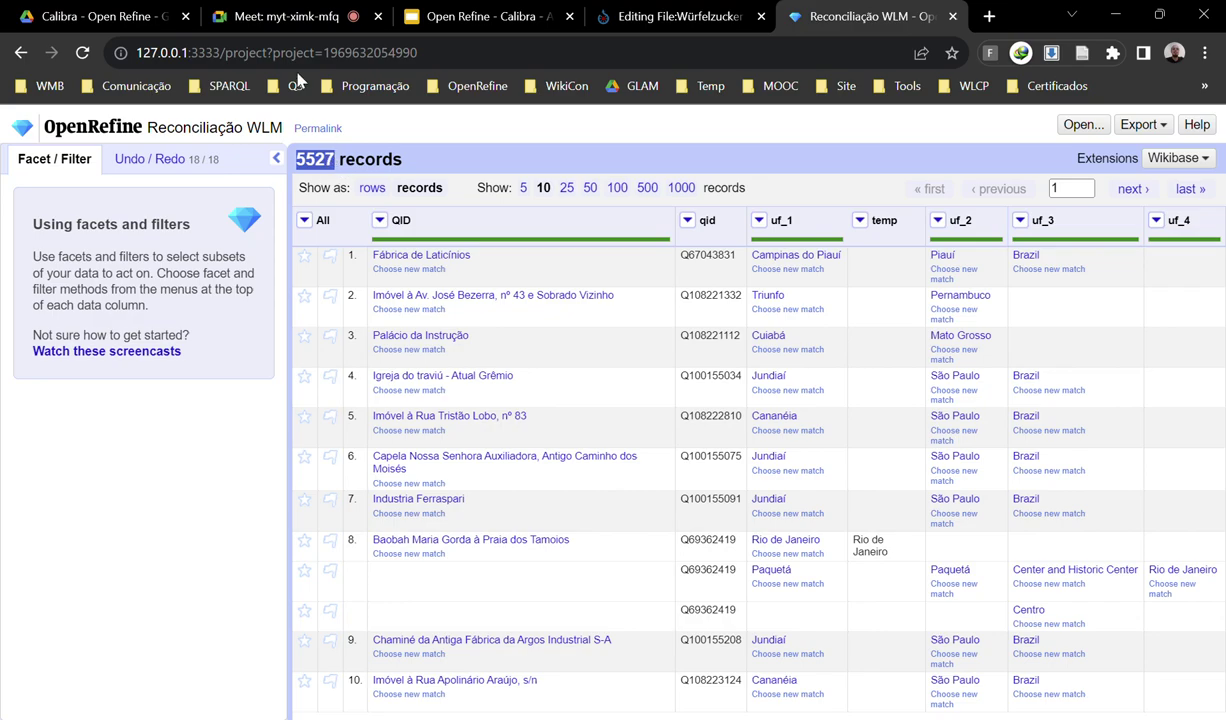
{"action": "left_click", "coordinate": [291, 19]}
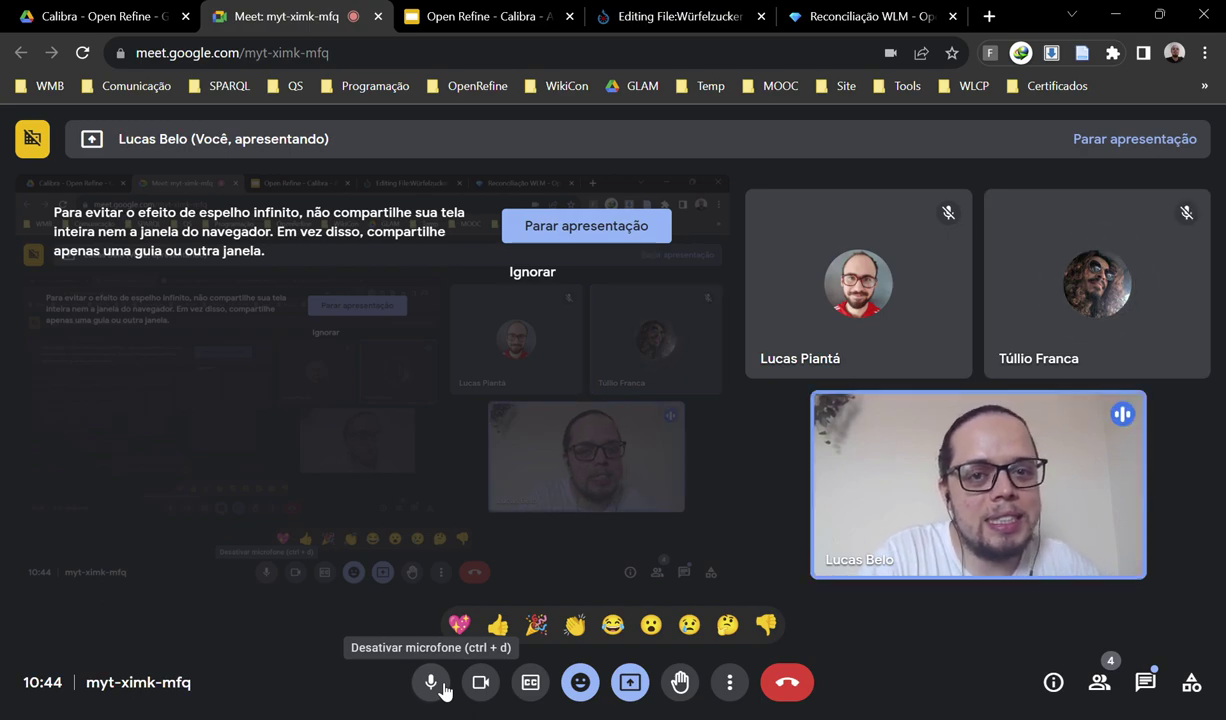
{"action": "left_click", "coordinate": [665, 18]}
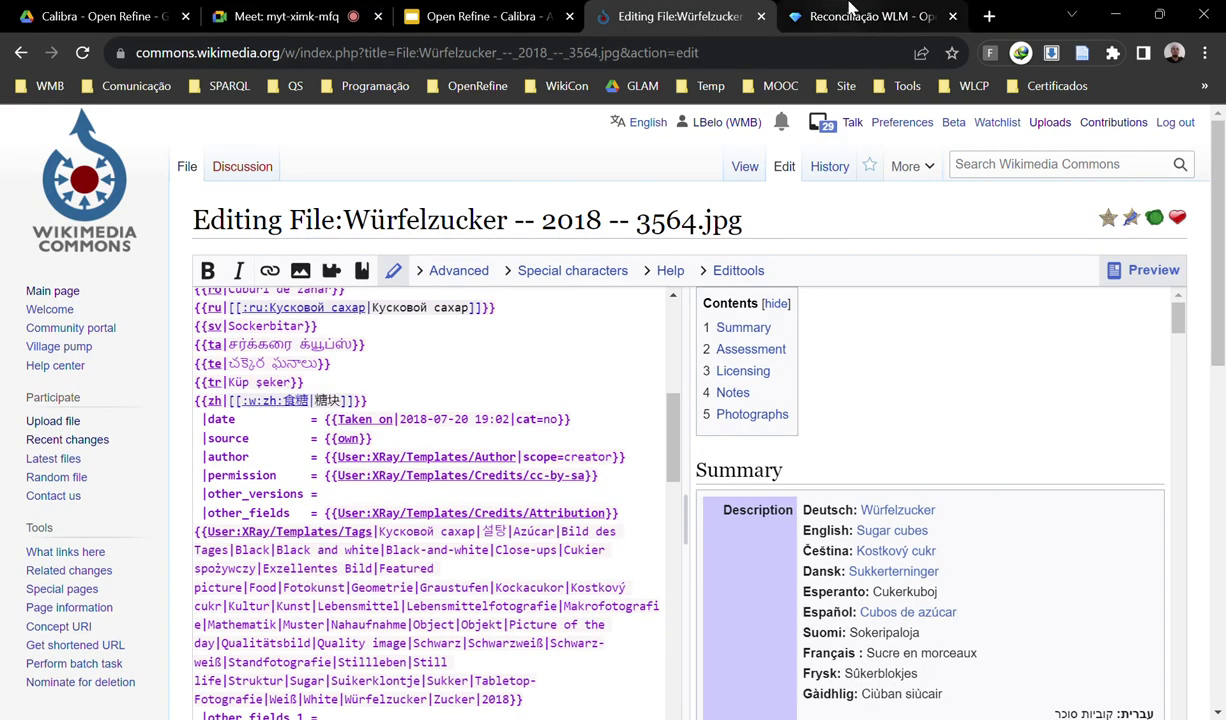
{"action": "left_click", "coordinate": [816, 12]}
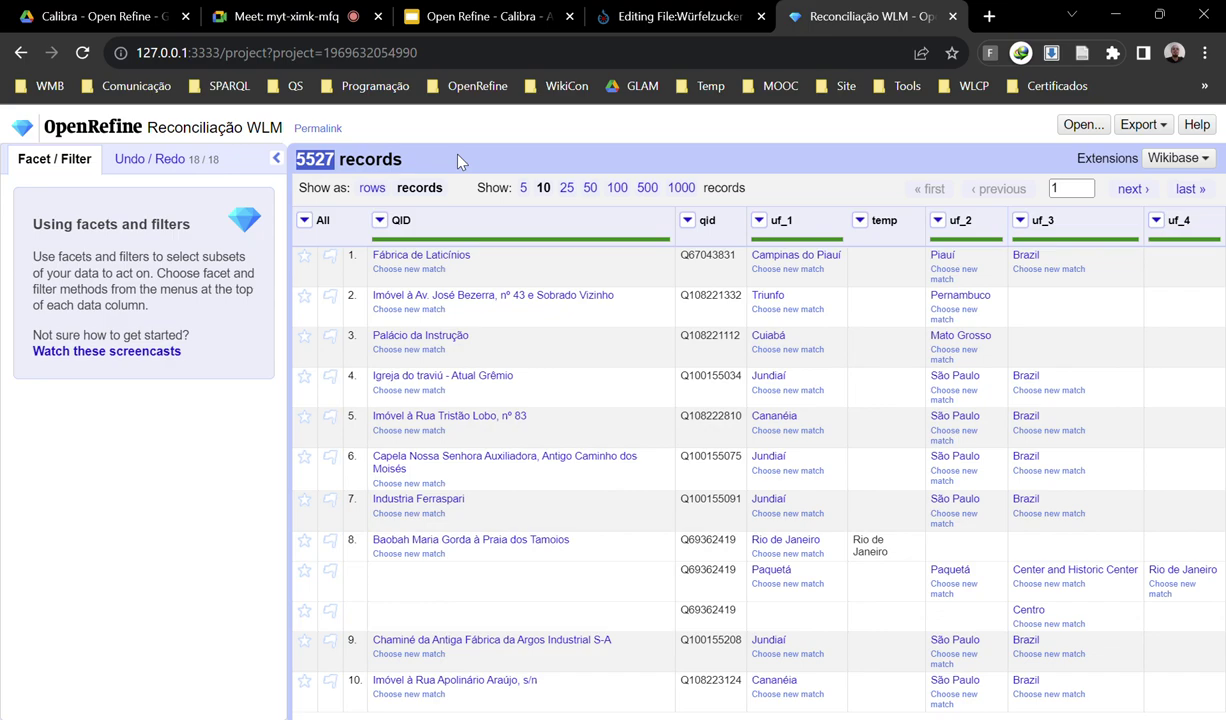
Try a text facet and a facet by empty string on the QID column, and remove both facets.
{"action": "left_click", "coordinate": [380, 221]}
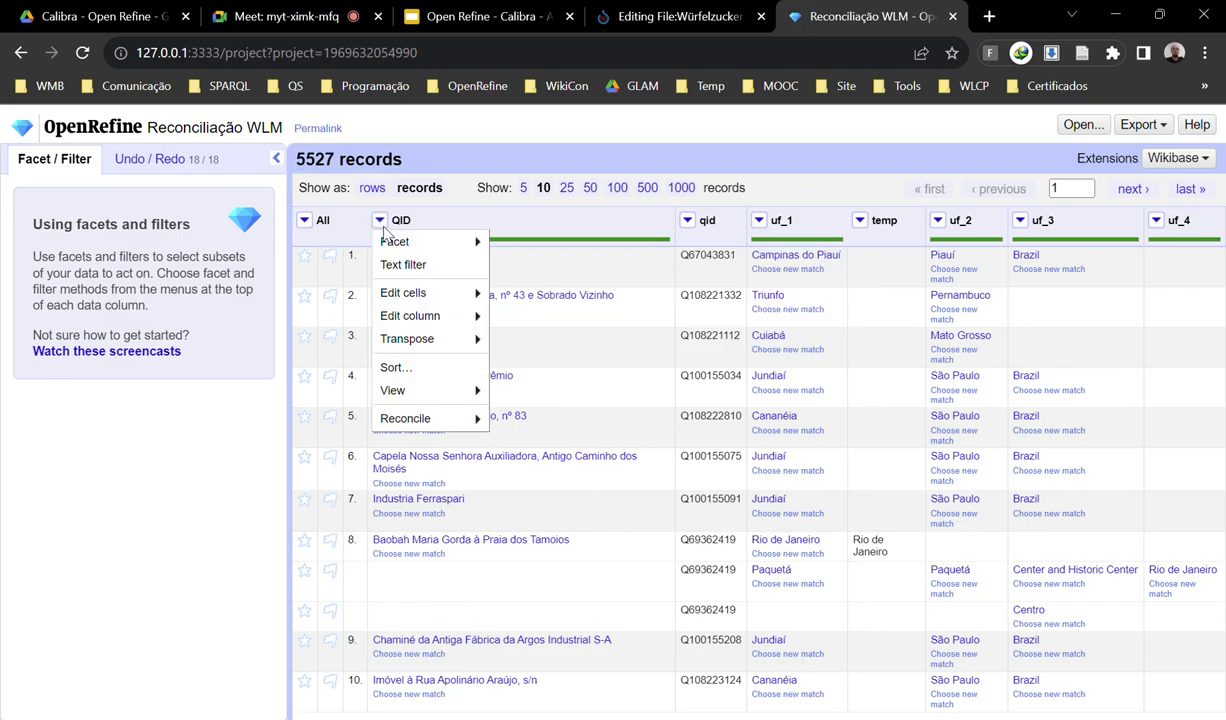
{"action": "mouse_move", "coordinate": [420, 242]}
{"action": "left_click", "coordinate": [521, 243]}
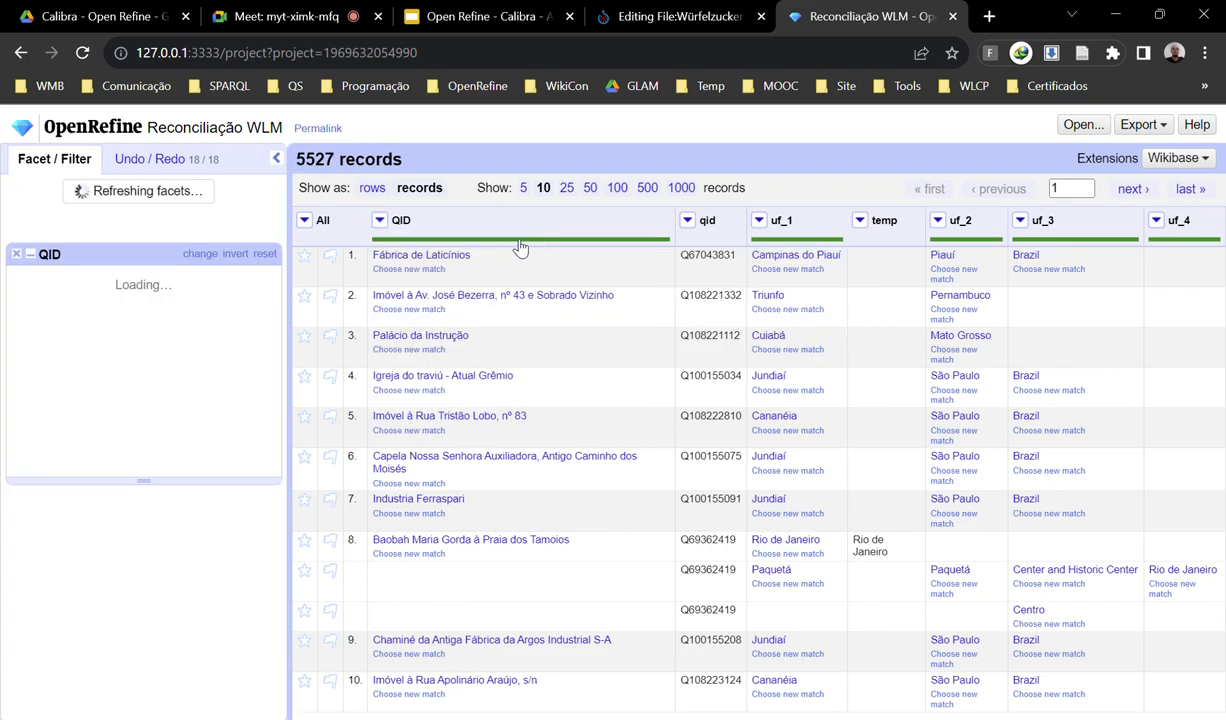
{"action": "left_click", "coordinate": [380, 220]}
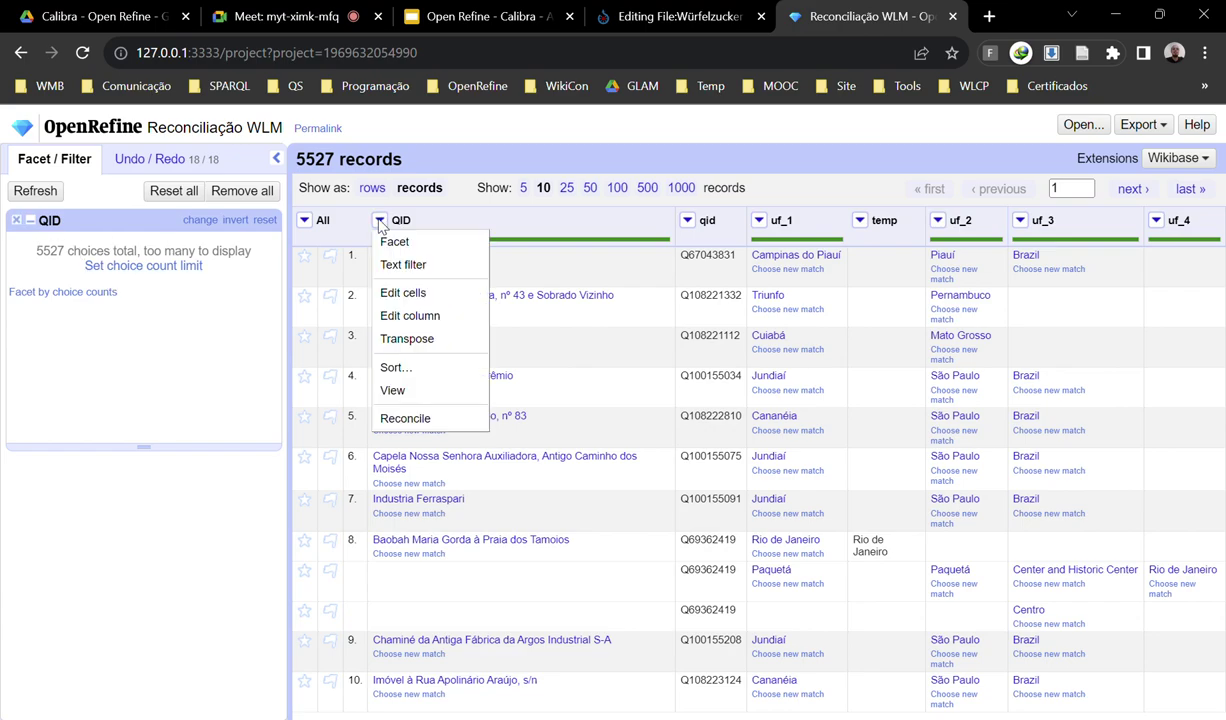
{"action": "mouse_move", "coordinate": [437, 248]}
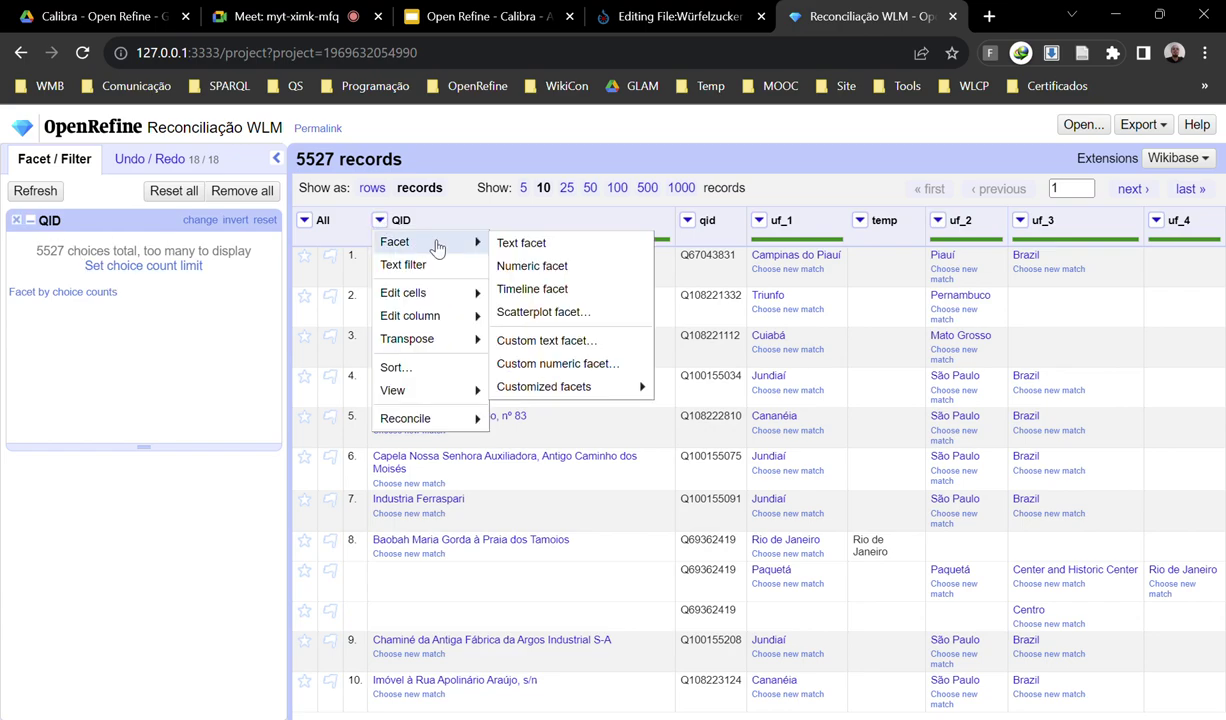
{"action": "mouse_move", "coordinate": [575, 385]}
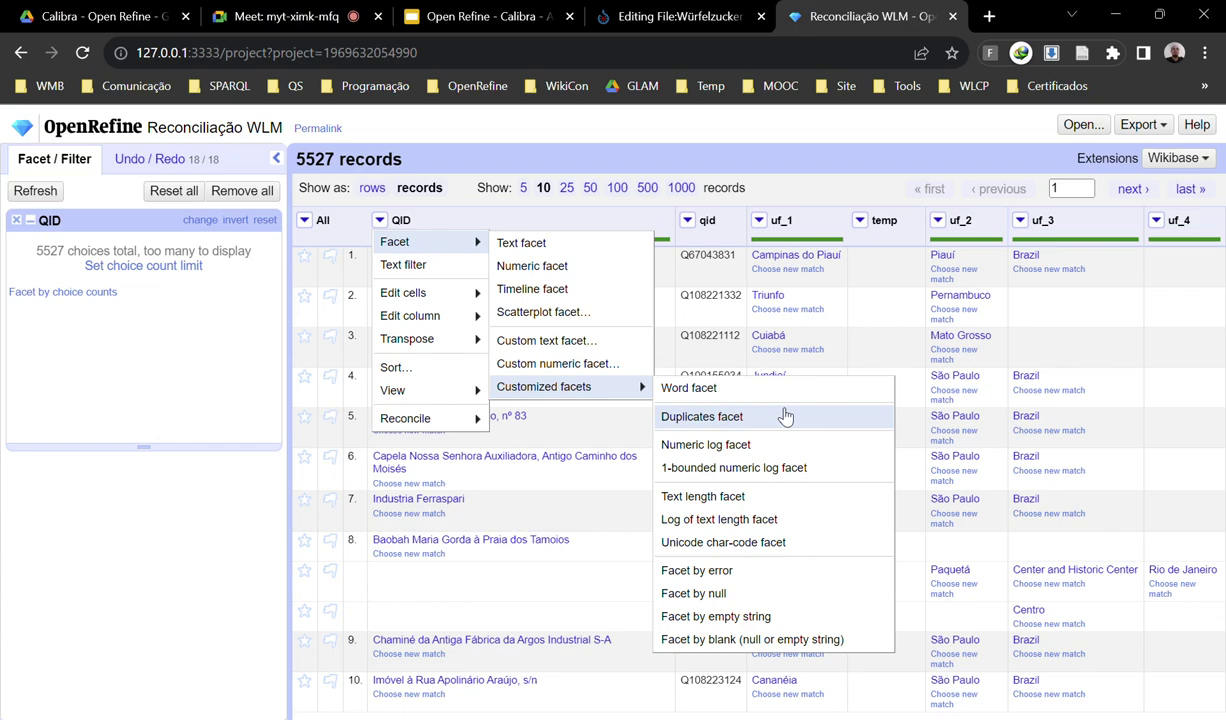
{"action": "left_click", "coordinate": [787, 617]}
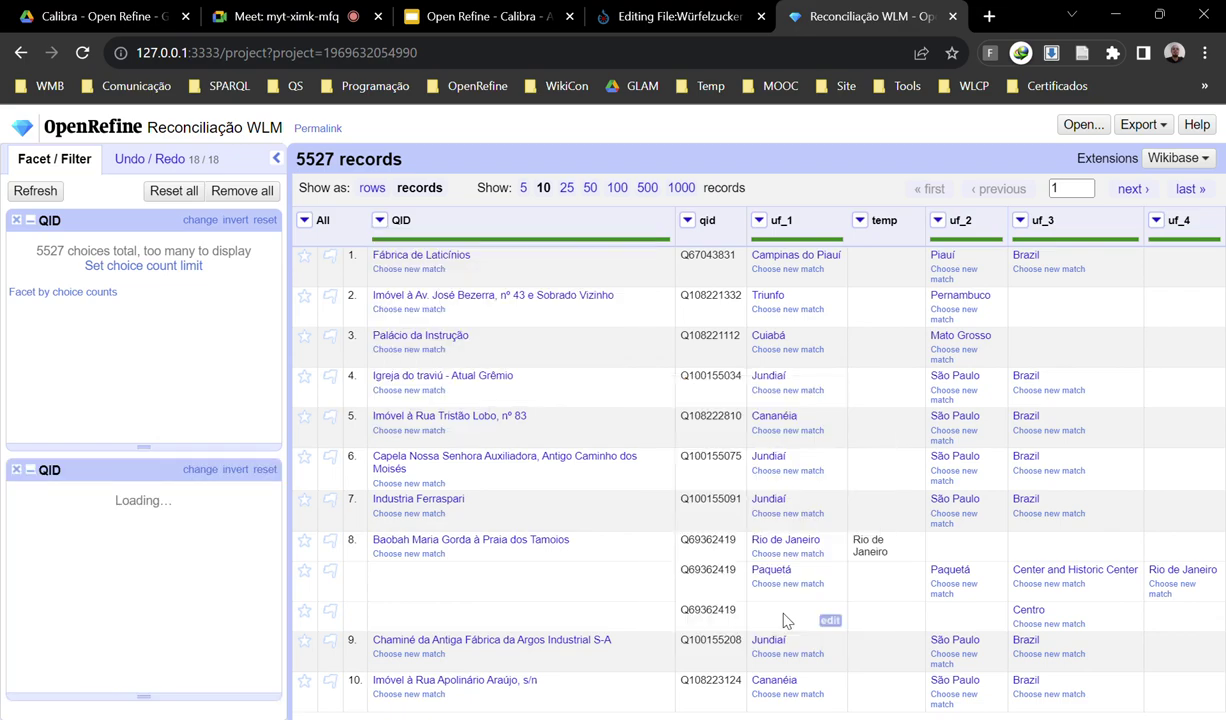
{"action": "left_click", "coordinate": [17, 221]}
{"action": "left_click", "coordinate": [17, 221]}
Return to the list of existing projects and open Musica Brasilis - QID dos compositores.
{"action": "left_click", "coordinate": [92, 127]}
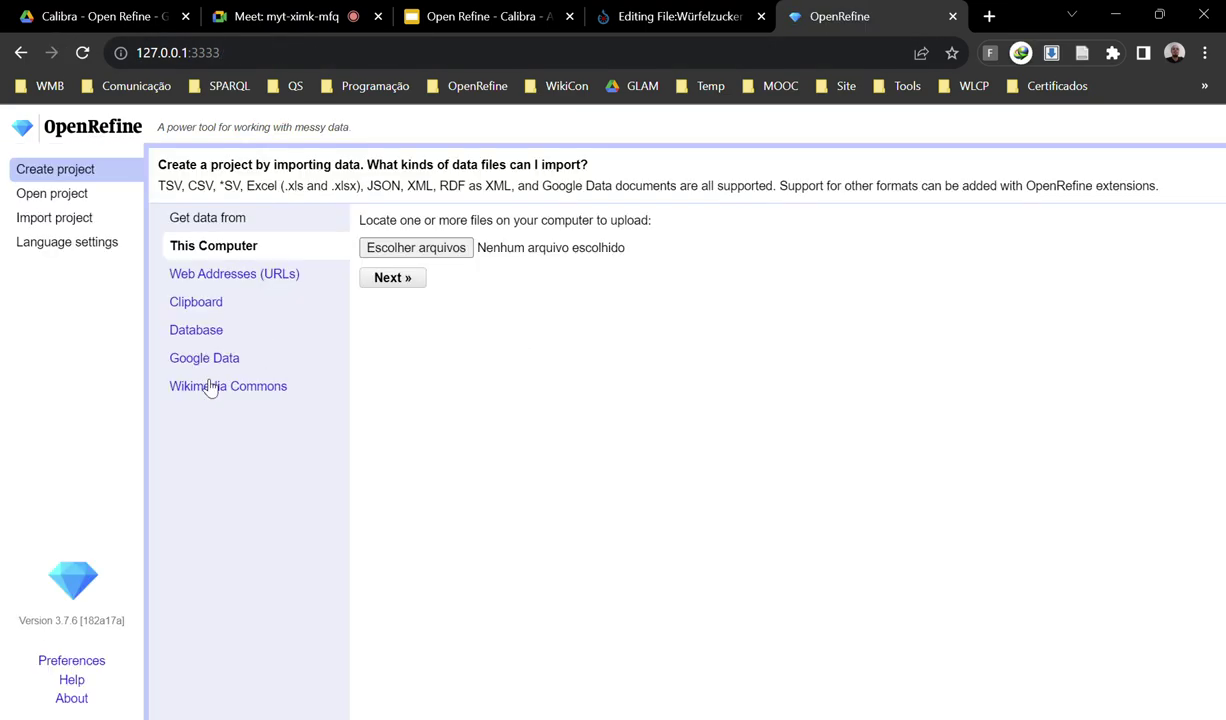
{"action": "left_click", "coordinate": [58, 194]}
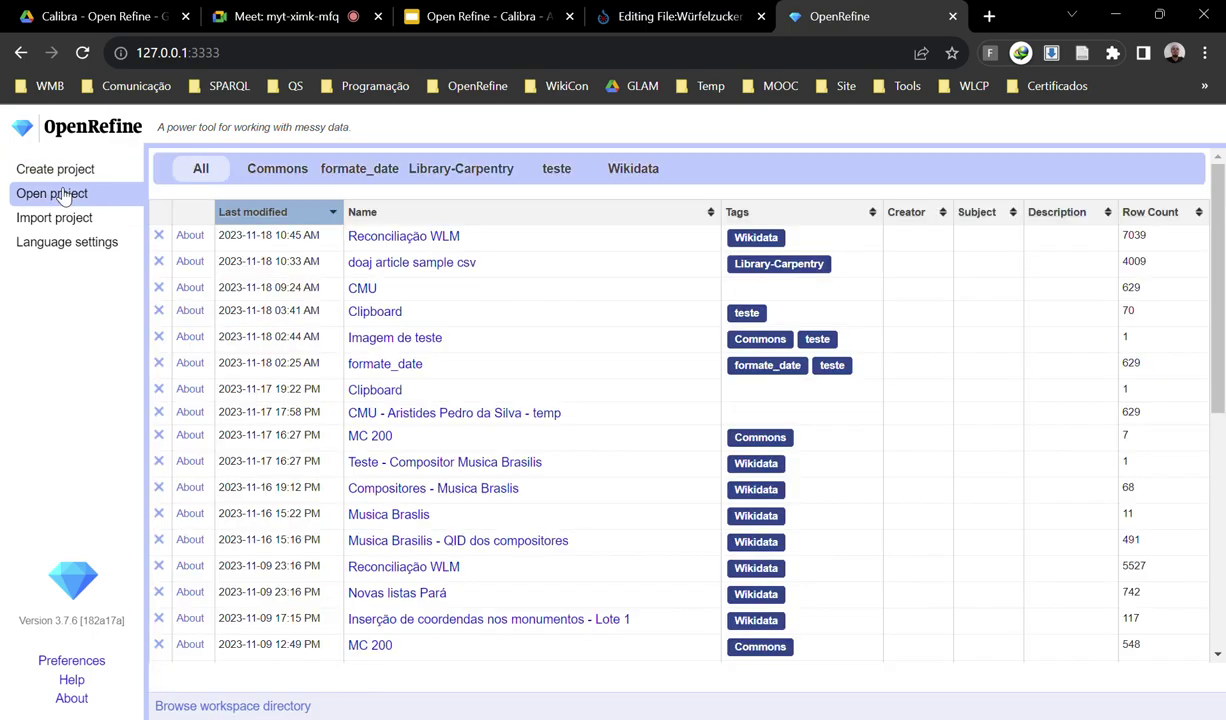
{"action": "left_click", "coordinate": [515, 543]}
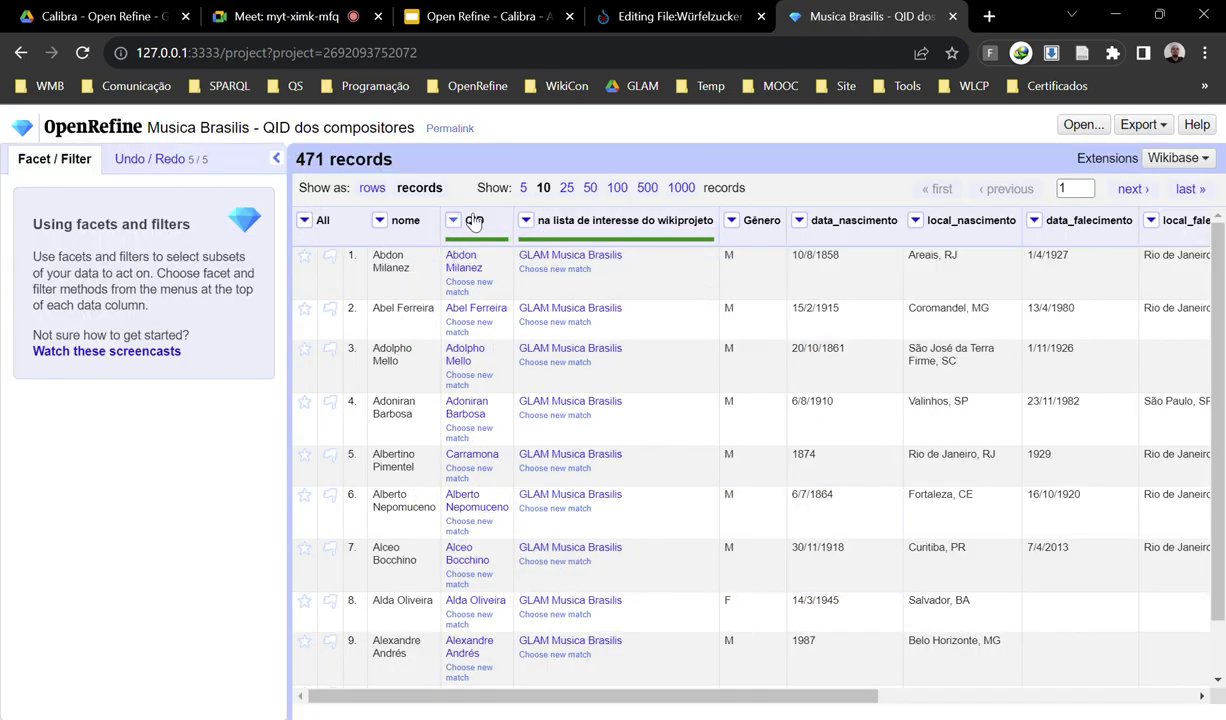
Add a text facet on the Gênero column and filter the records to the value F.
{"action": "left_click", "coordinate": [732, 221]}
{"action": "mouse_move", "coordinate": [750, 241]}
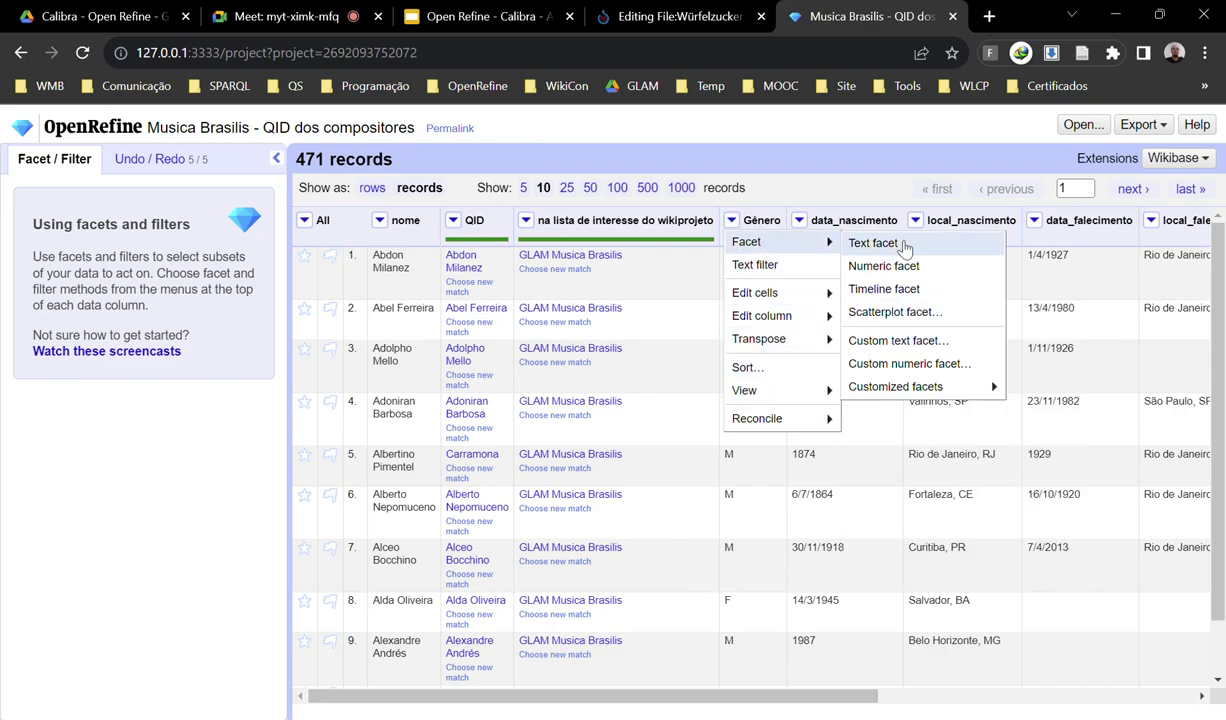
{"action": "left_click", "coordinate": [931, 245]}
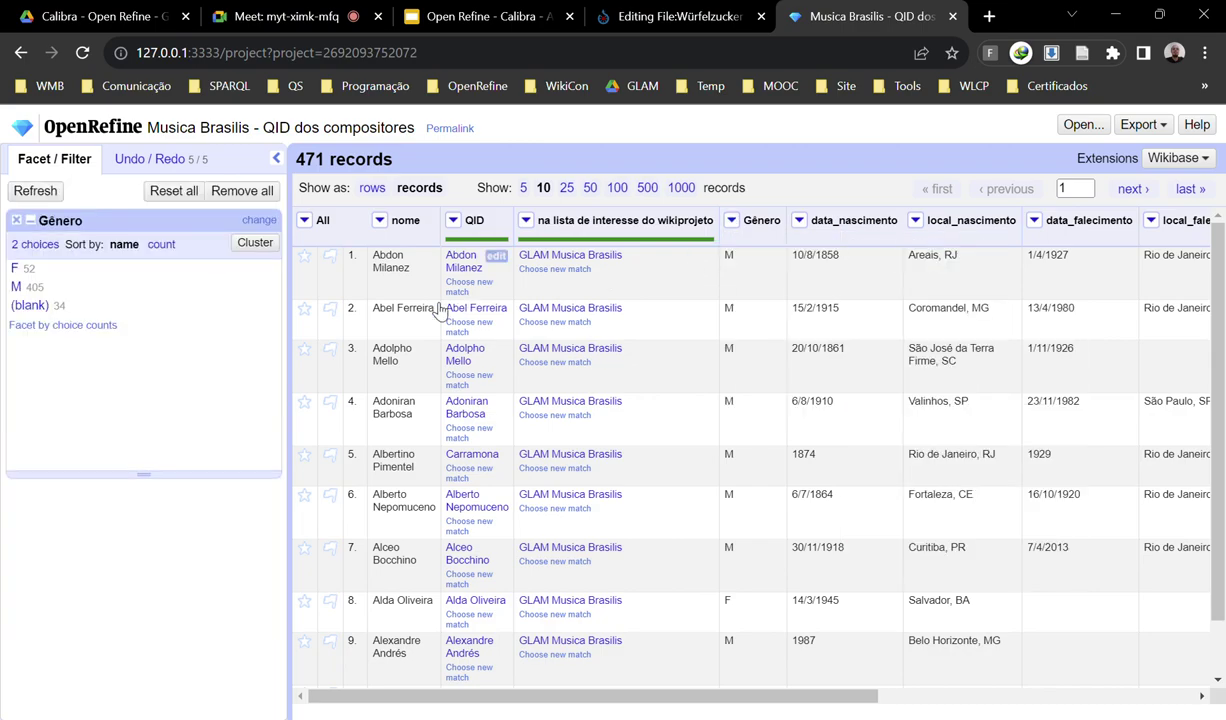
{"action": "left_click", "coordinate": [16, 268]}
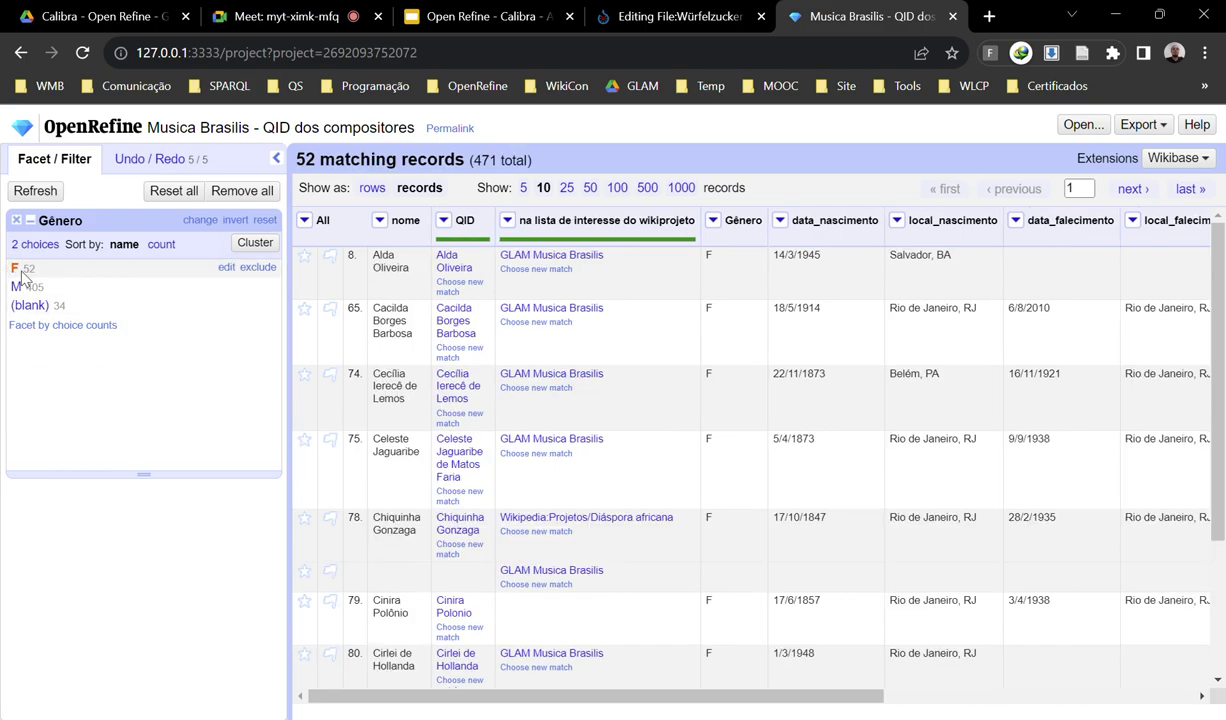
Look through the composers filtered by gender and preview their matched Wikidata items in the QID column.
{"action": "scroll", "coordinate": [700, 460], "scroll_direction": "down", "scroll_amount": 2}
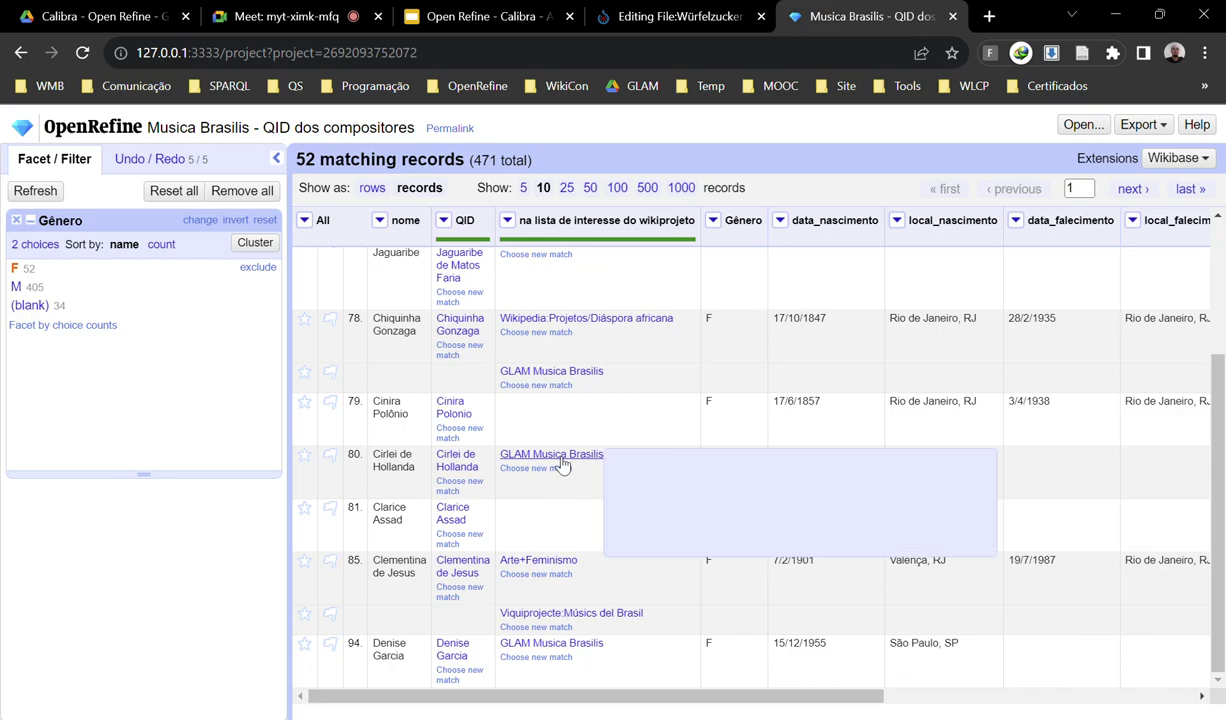
{"action": "scroll", "coordinate": [530, 465], "scroll_direction": "up", "scroll_amount": 2}
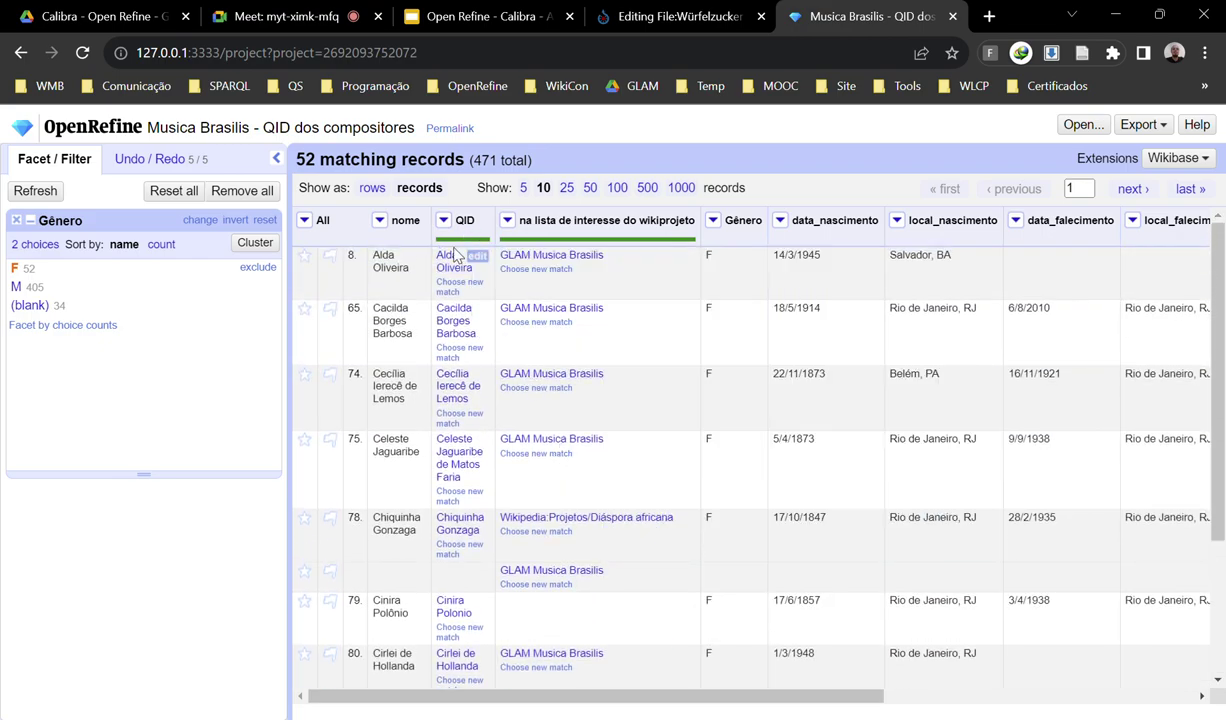
{"action": "mouse_move", "coordinate": [453, 263]}
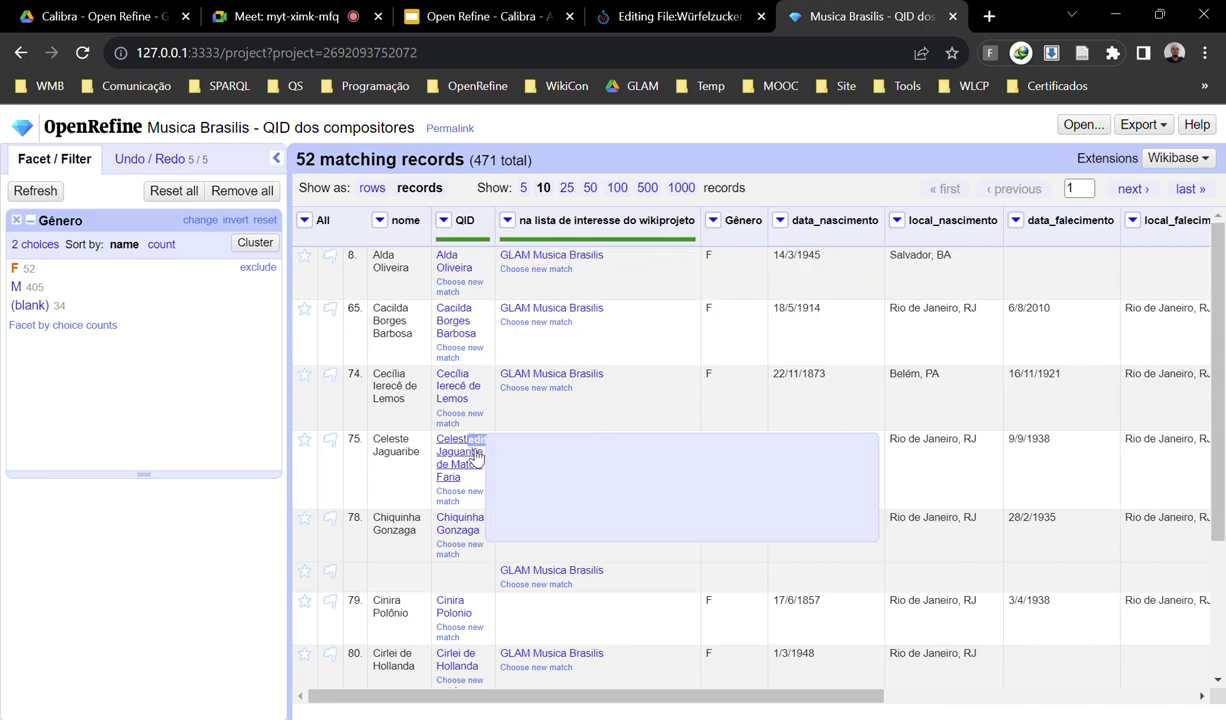
{"action": "mouse_move", "coordinate": [476, 468]}
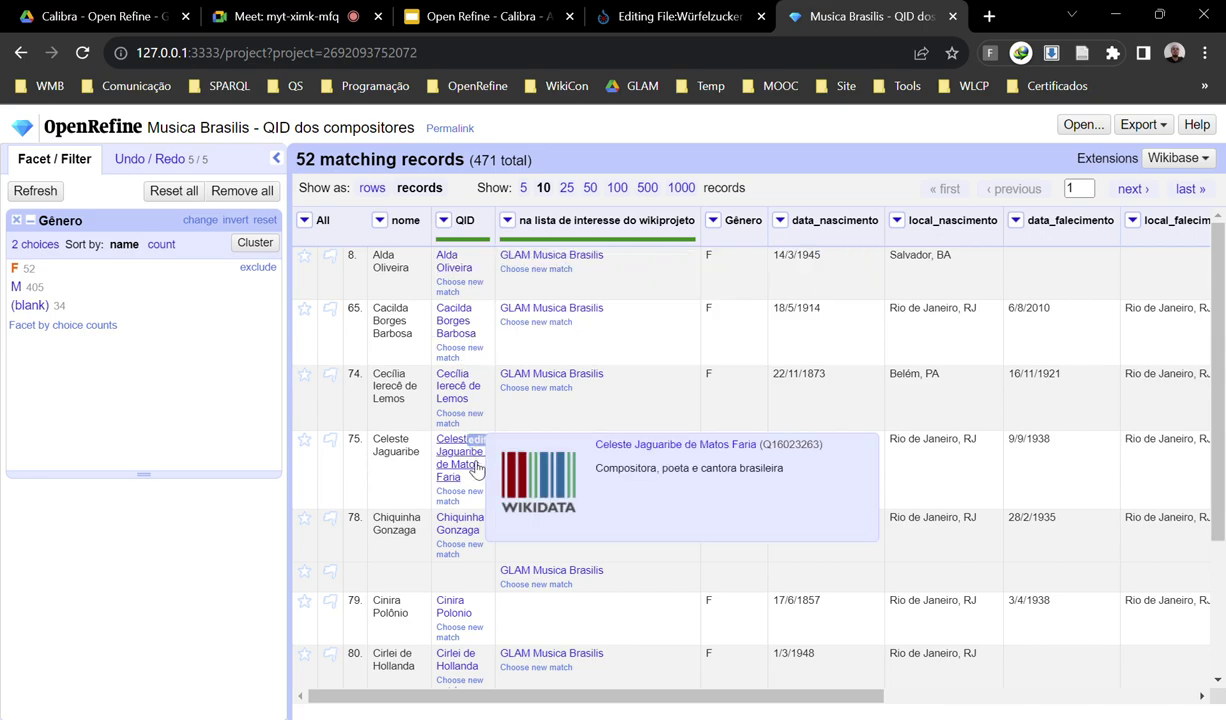
{"action": "scroll", "coordinate": [476, 468], "scroll_direction": "down", "scroll_amount": 3}
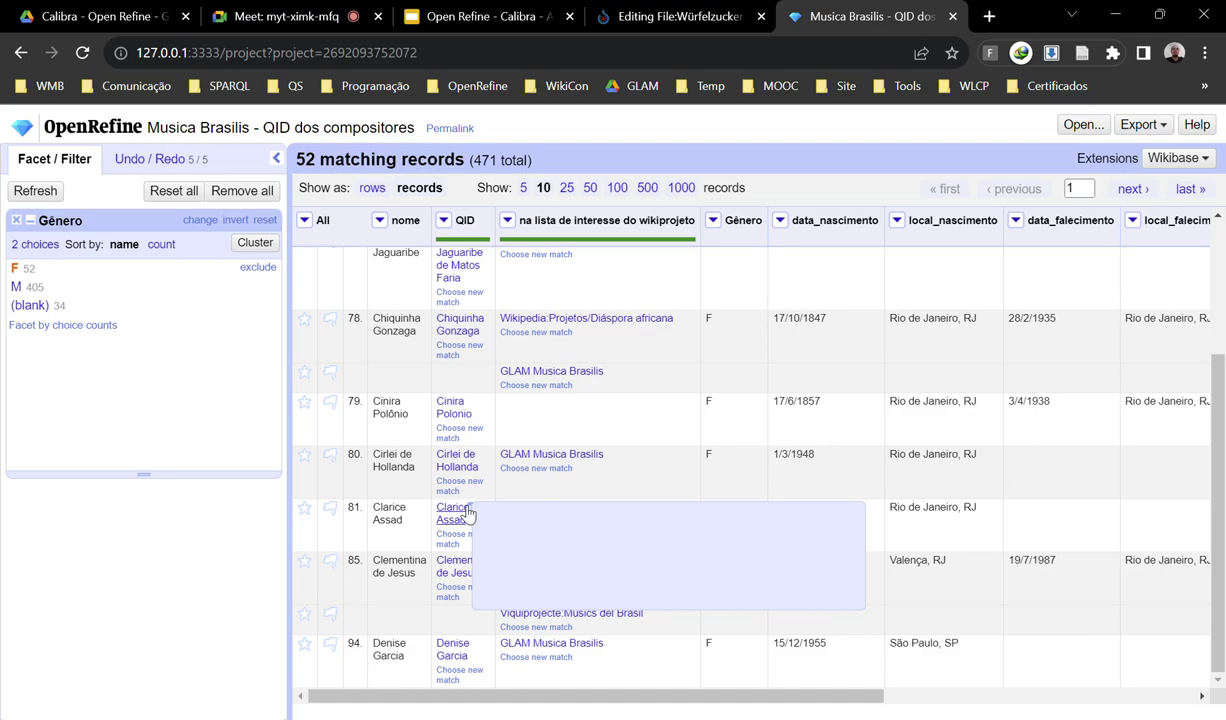
{"action": "mouse_move", "coordinate": [458, 325]}
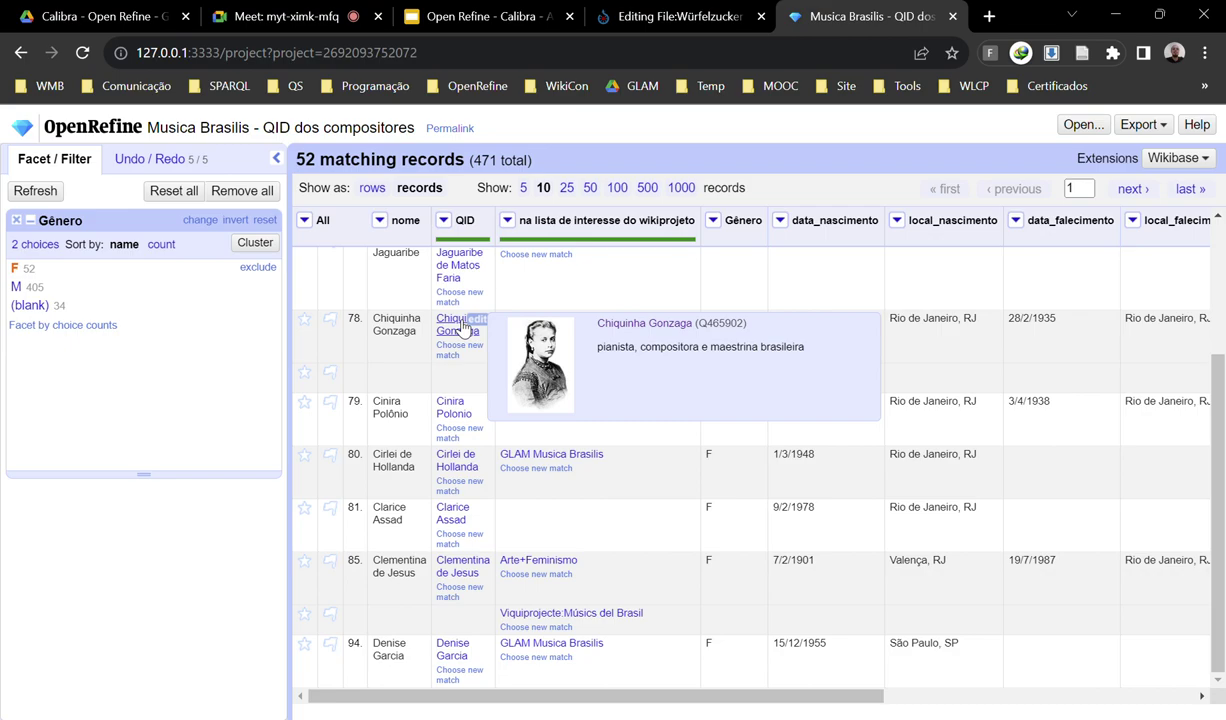
{"action": "scroll", "coordinate": [460, 328], "scroll_direction": "up", "scroll_amount": 3}
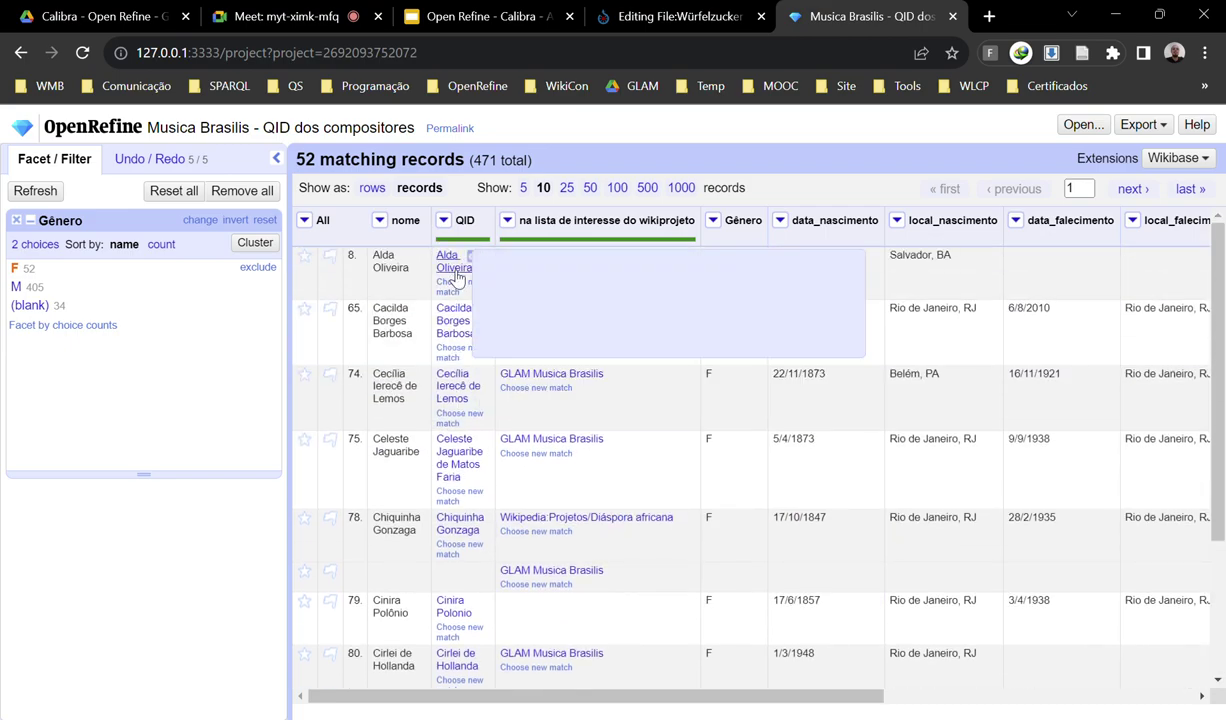
Add a local de nascimento column from the reconciled values of the QID column.
{"action": "left_click", "coordinate": [443, 220]}
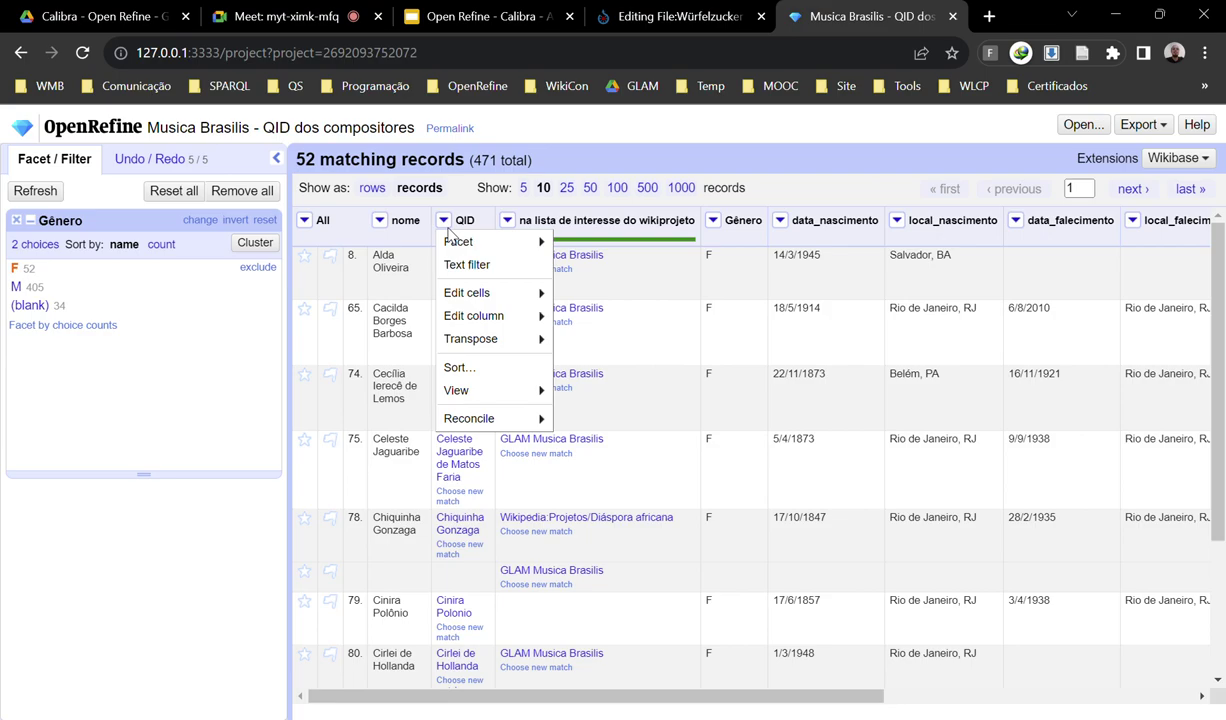
{"action": "mouse_move", "coordinate": [495, 327]}
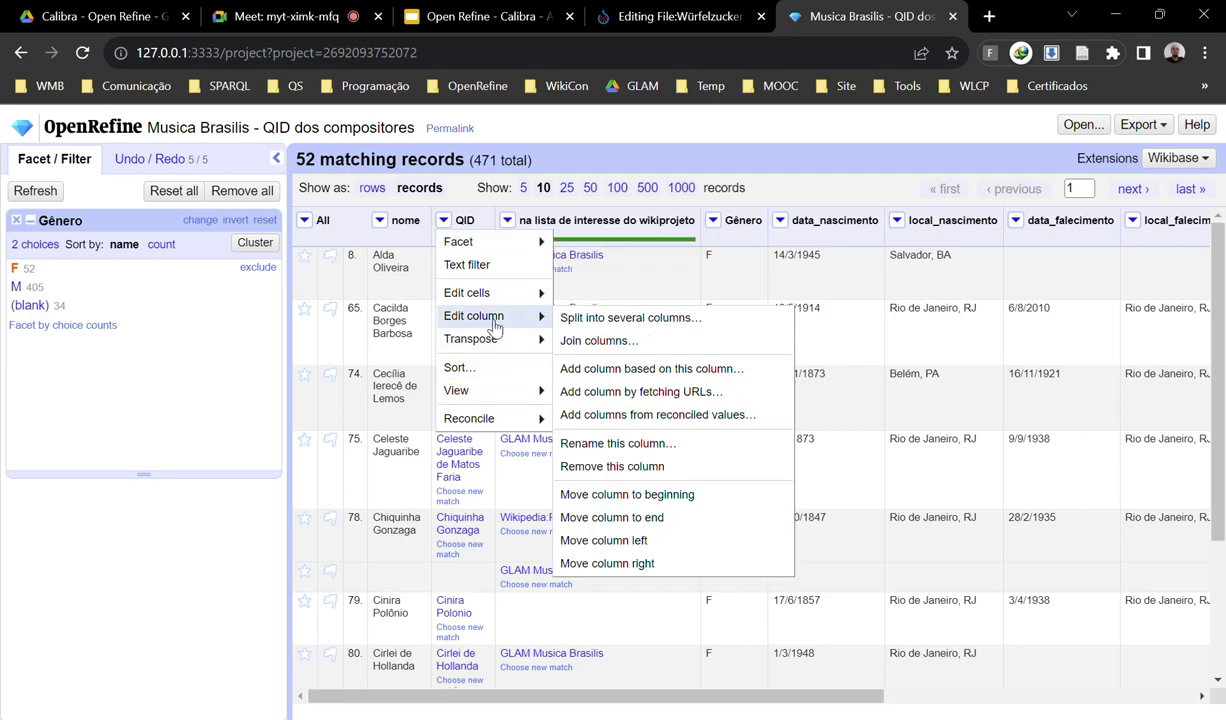
{"action": "left_click", "coordinate": [715, 420]}
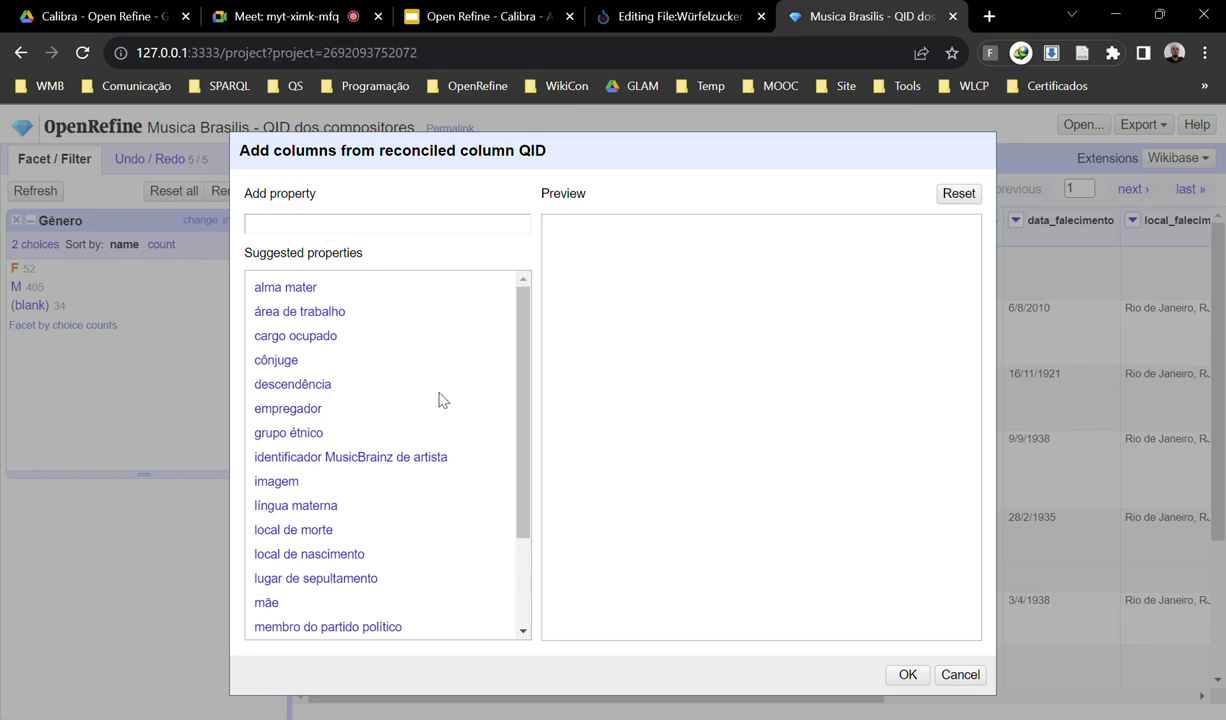
{"action": "scroll", "coordinate": [445, 420], "scroll_direction": "down", "scroll_amount": 2}
{"action": "scroll", "coordinate": [438, 484], "scroll_direction": "down", "scroll_amount": 1}
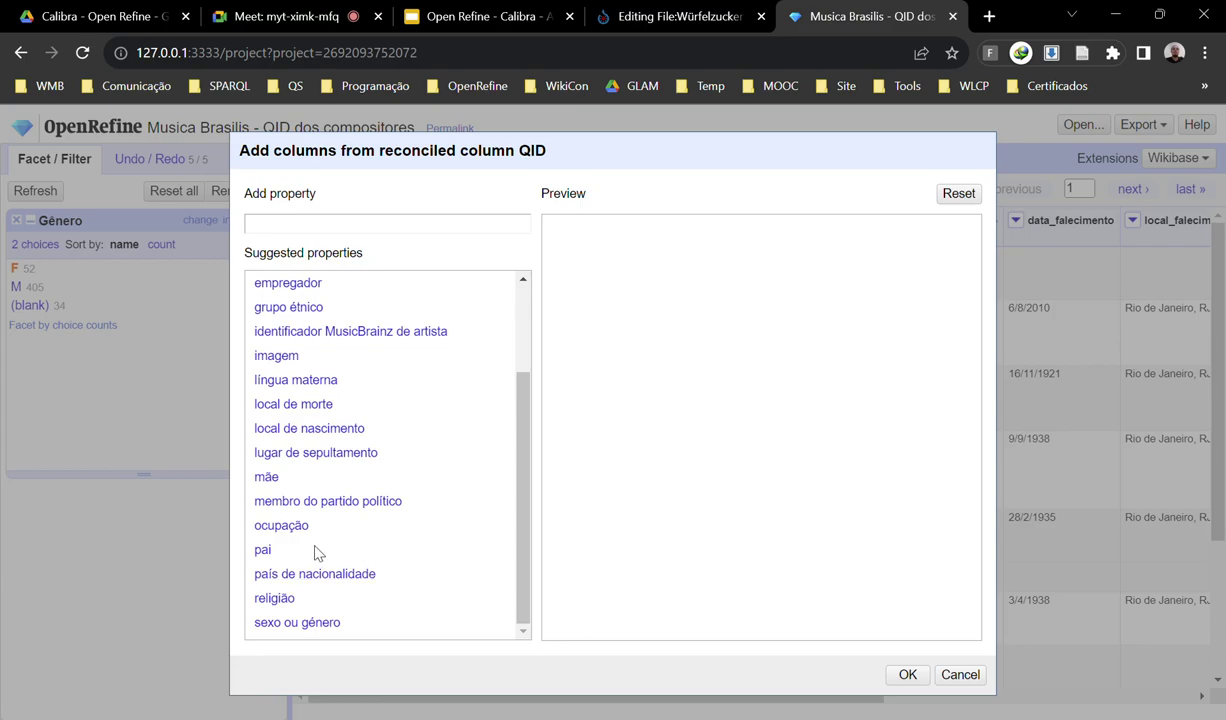
{"action": "left_click", "coordinate": [343, 432]}
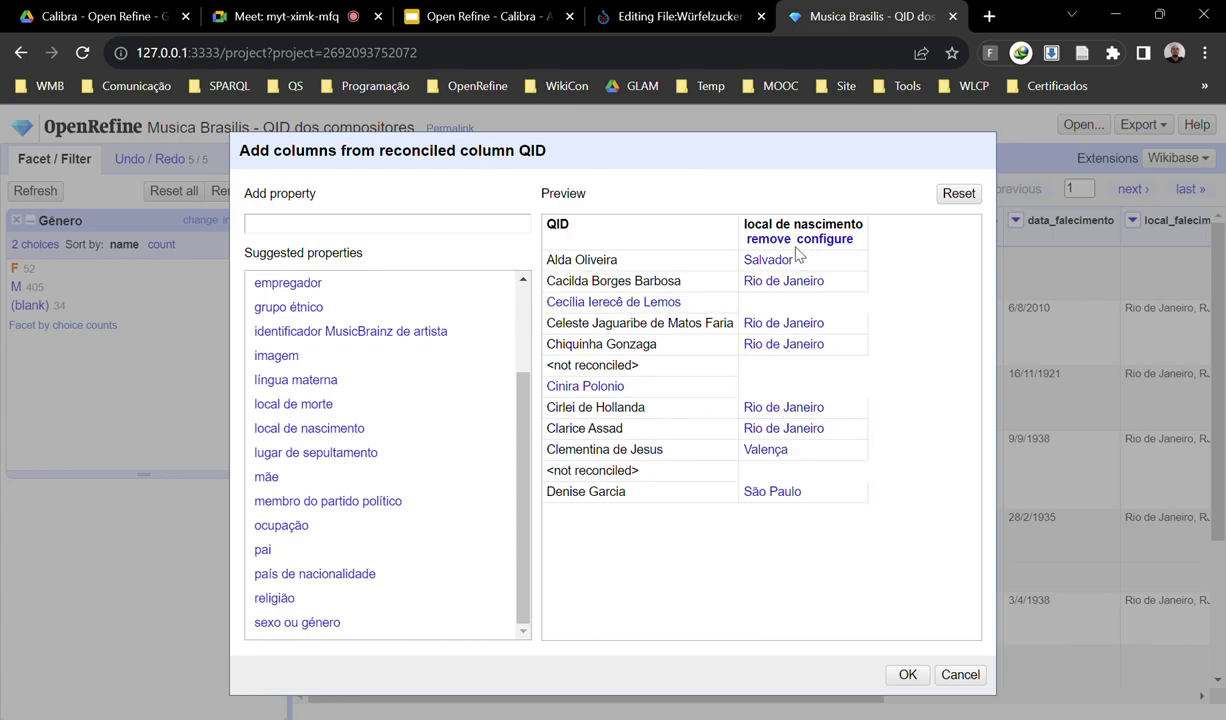
{"action": "left_click", "coordinate": [907, 675]}
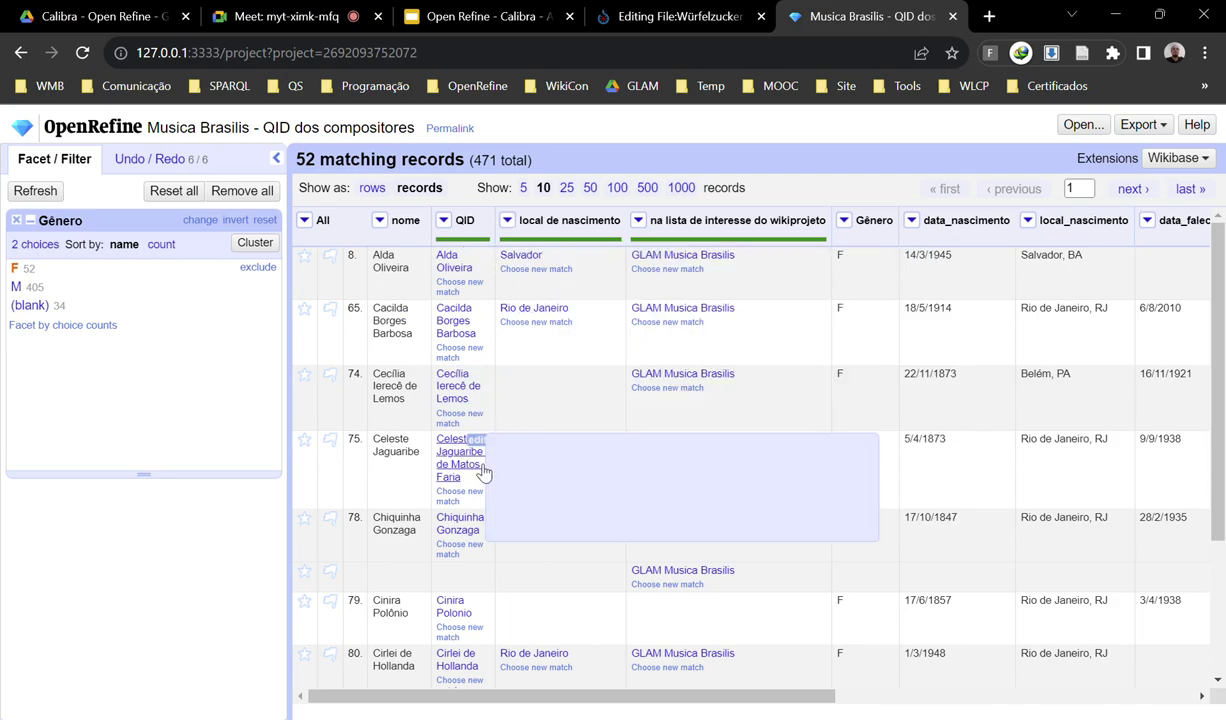
Add a true/false facet for missing values on the local de nascimento column and try both its true and false filters.
{"action": "scroll", "coordinate": [557, 601], "scroll_direction": "down", "scroll_amount": 1}
{"action": "scroll", "coordinate": [557, 601], "scroll_direction": "up", "scroll_amount": 1}
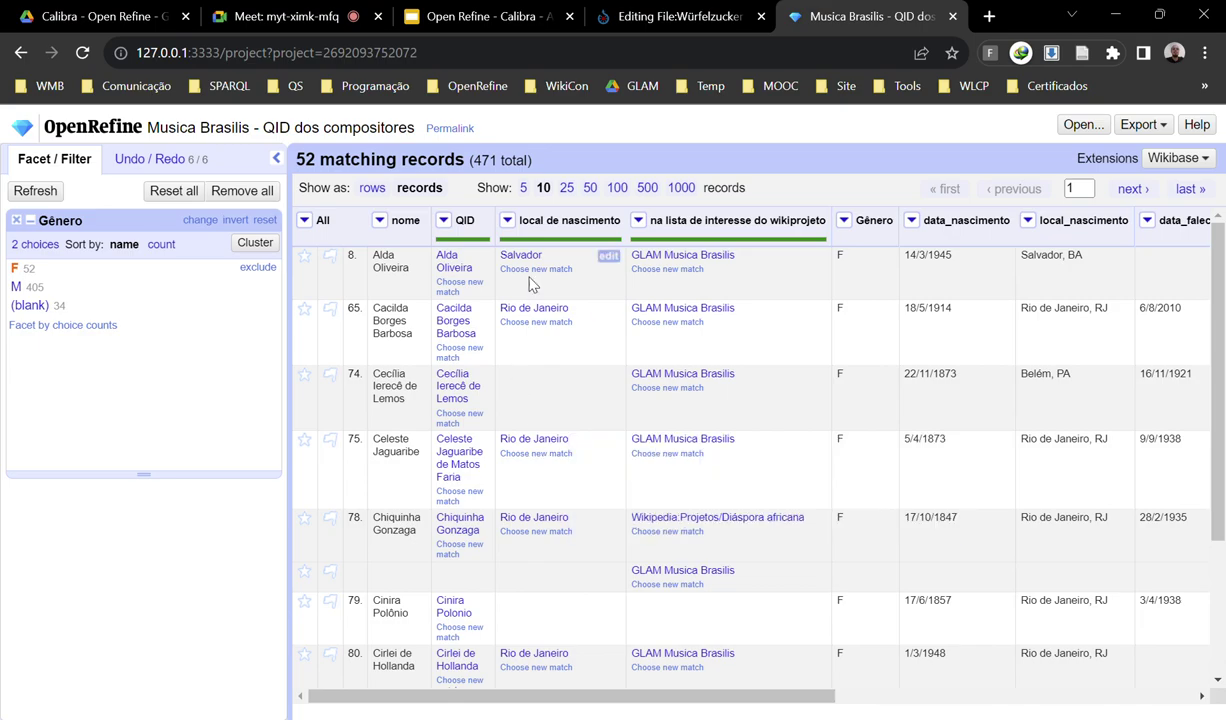
{"action": "left_click", "coordinate": [507, 222]}
{"action": "mouse_move", "coordinate": [525, 242]}
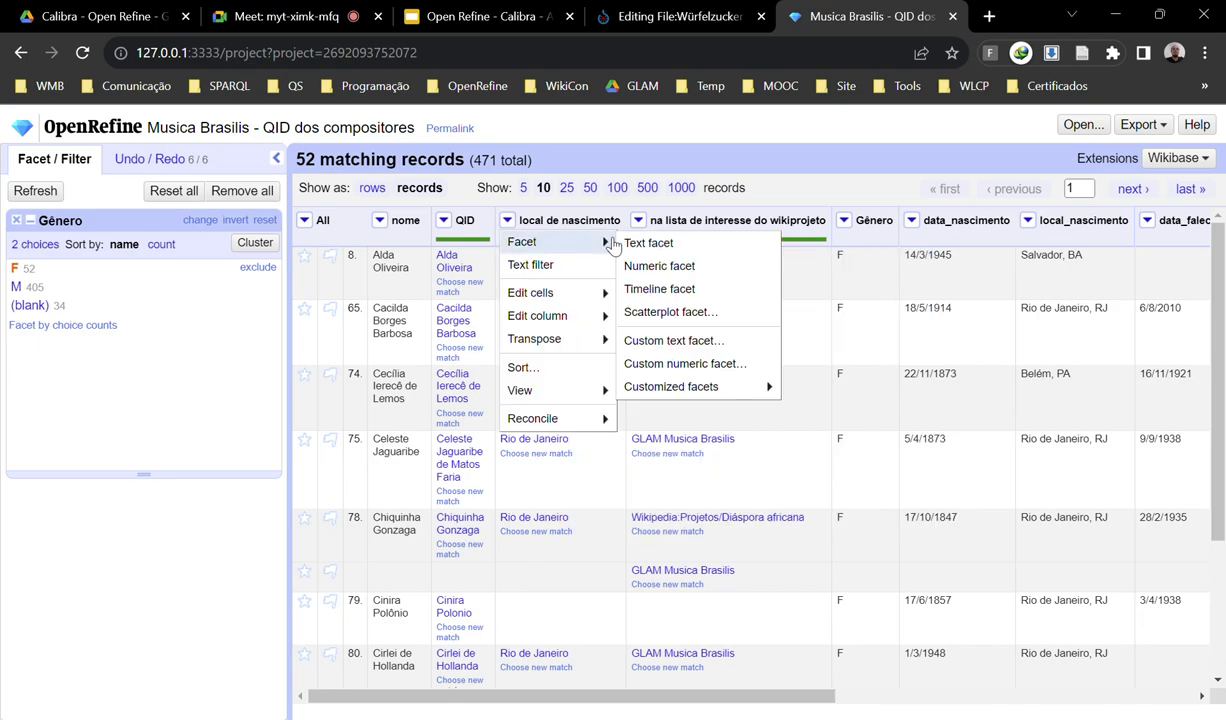
{"action": "mouse_move", "coordinate": [700, 387]}
{"action": "left_click", "coordinate": [822, 639]}
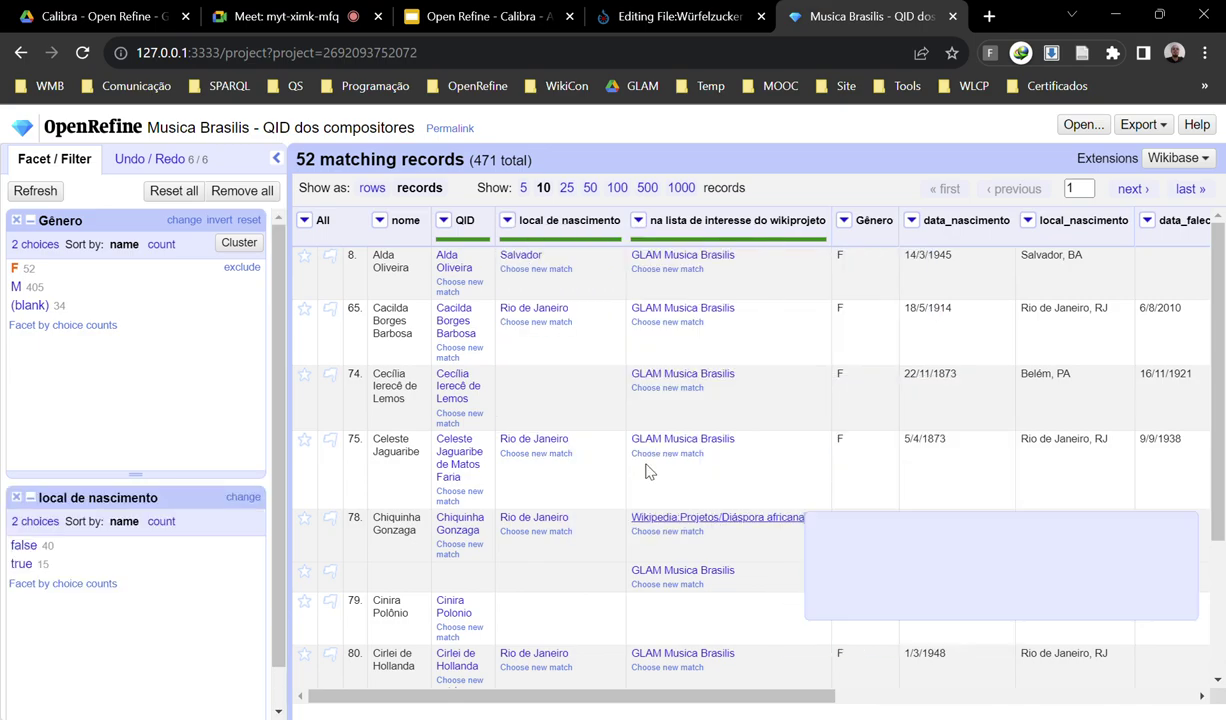
{"action": "left_click", "coordinate": [22, 564]}
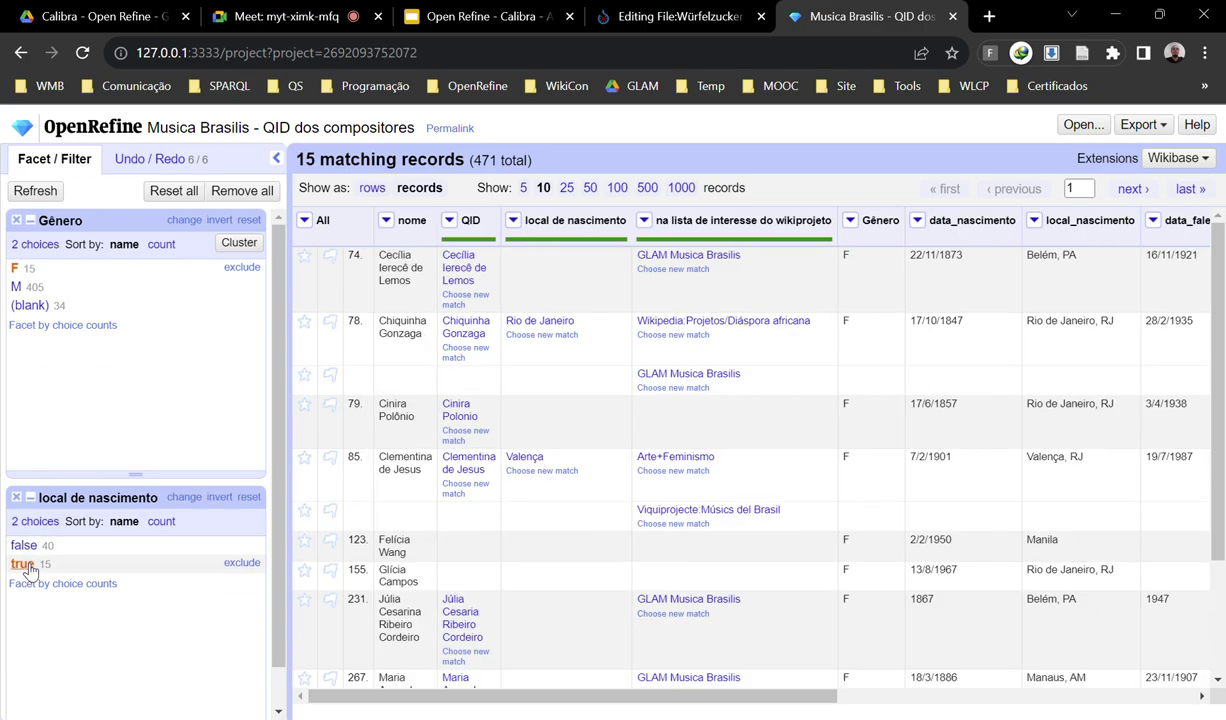
{"action": "left_click", "coordinate": [33, 548]}
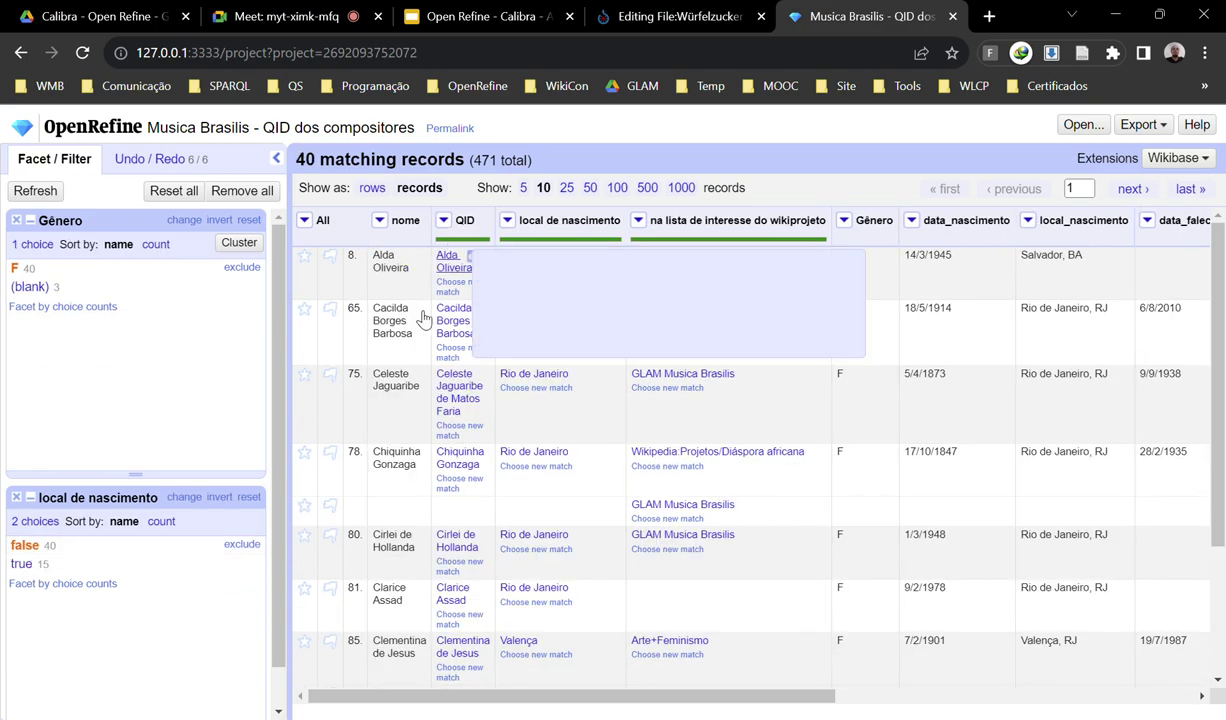
Facet local de nascimento by reconciliation judgment, try the blank Gênero value with the true filter, and remove the true/false facet.
{"action": "left_click", "coordinate": [507, 220]}
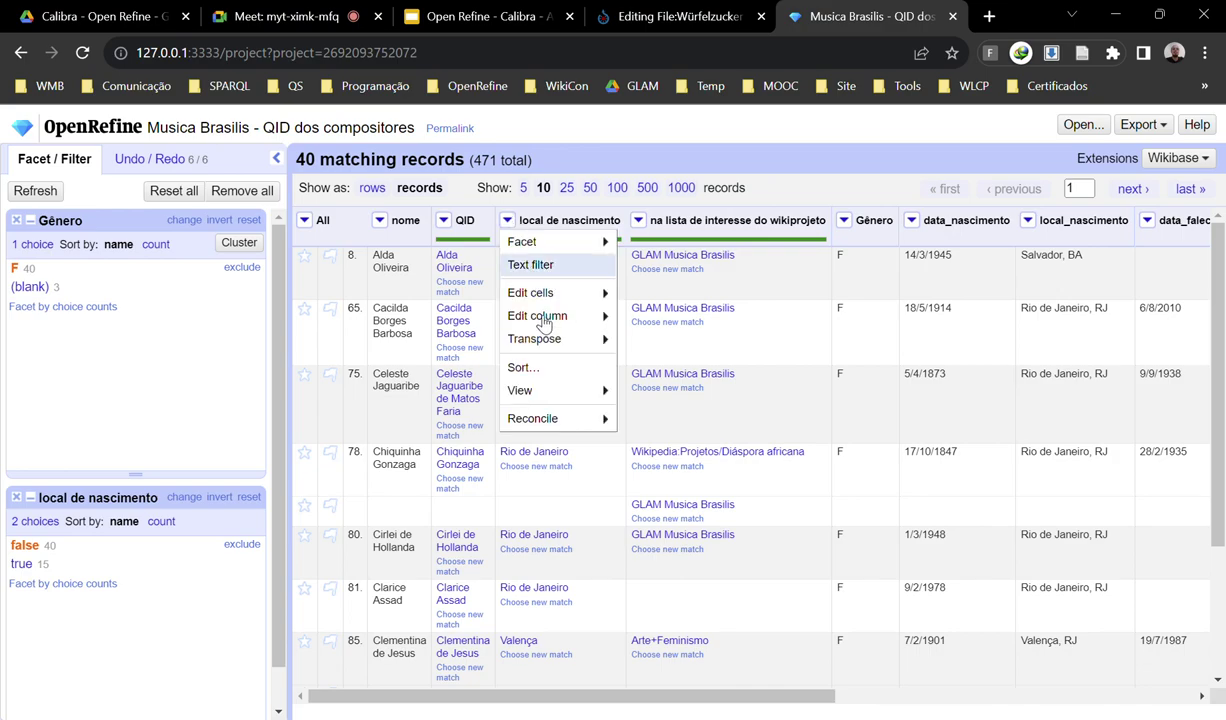
{"action": "mouse_move", "coordinate": [580, 420]}
{"action": "mouse_move", "coordinate": [736, 470]}
{"action": "mouse_move", "coordinate": [690, 448]}
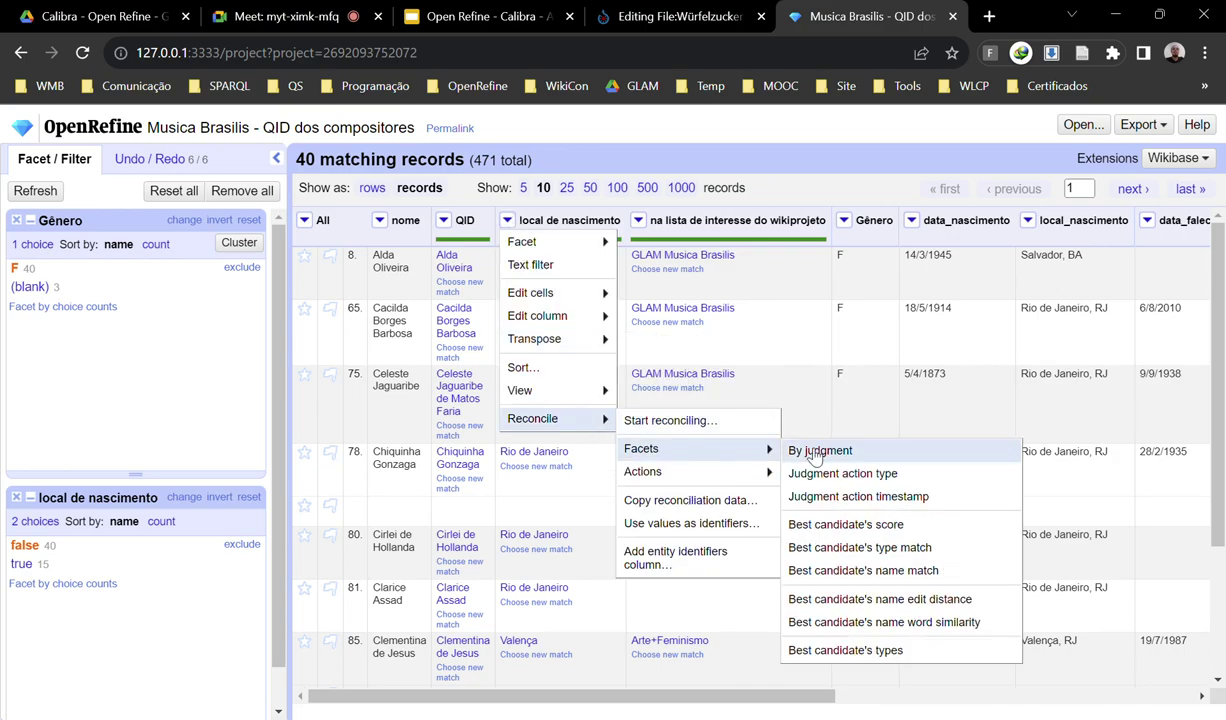
{"action": "left_click", "coordinate": [810, 447]}
{"action": "left_click", "coordinate": [30, 287]}
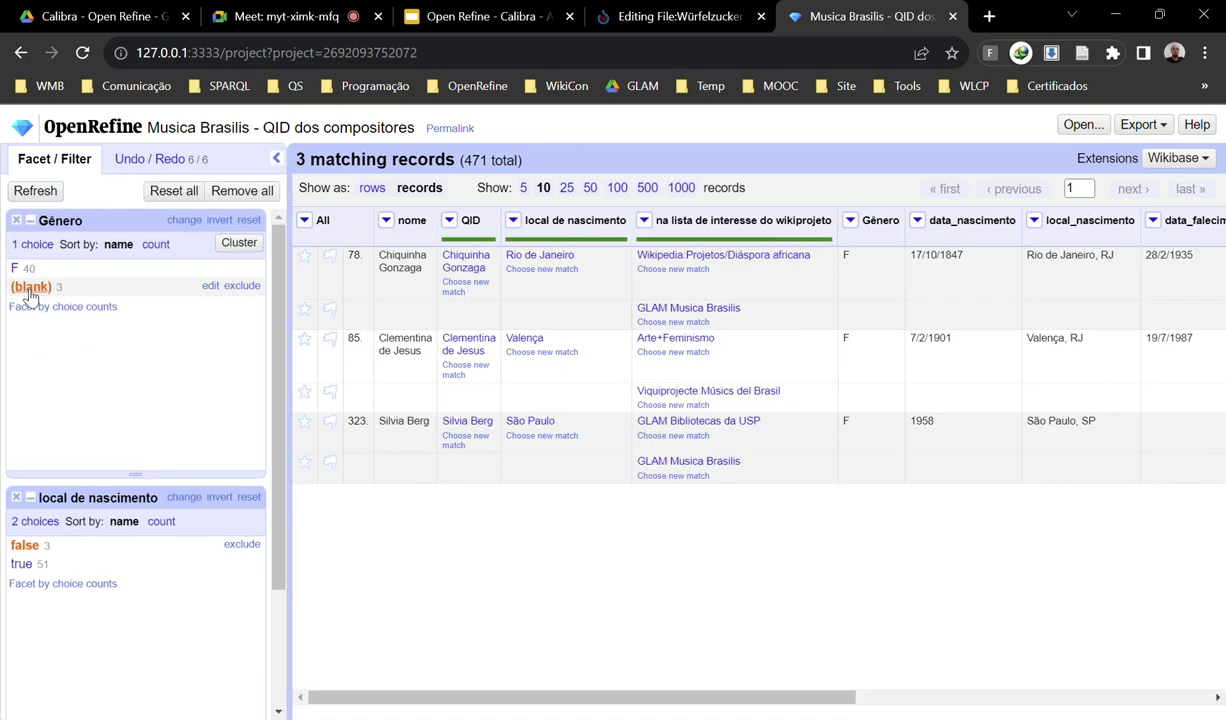
{"action": "left_click", "coordinate": [21, 564]}
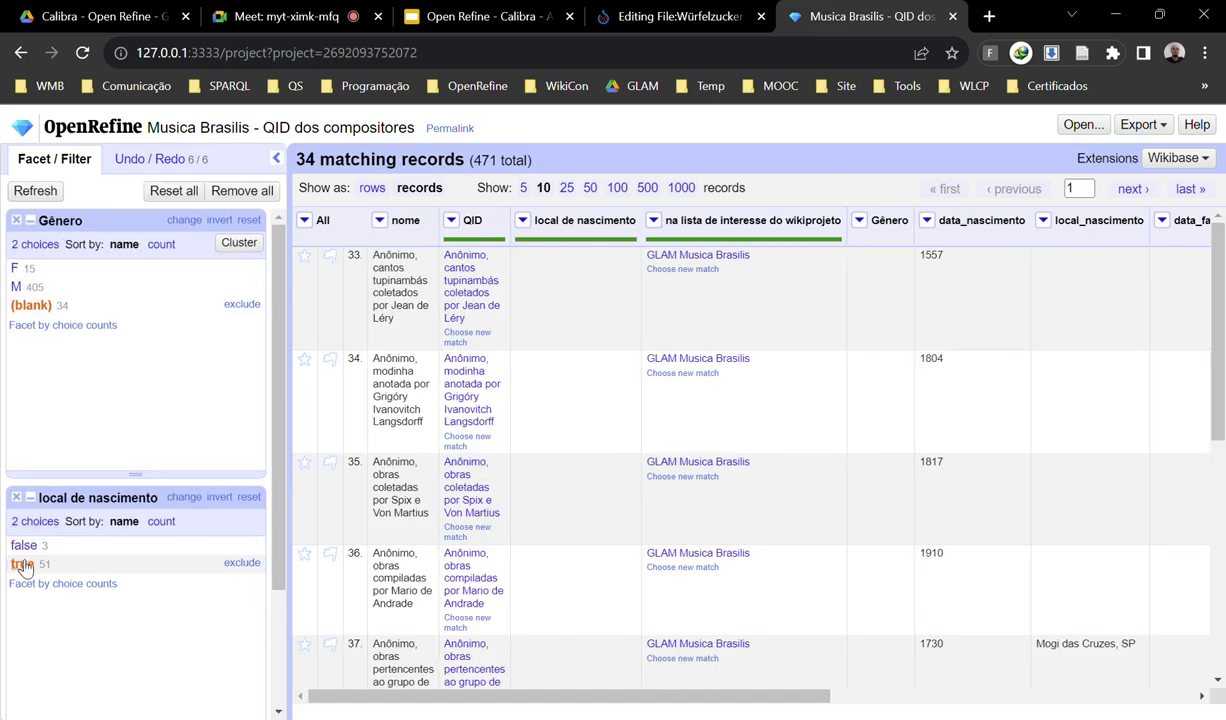
{"action": "left_click", "coordinate": [17, 498]}
Try filtering by blank birthplace judgment with Gênero set to F, and remove the judgment facet.
{"action": "left_click", "coordinate": [30, 546]}
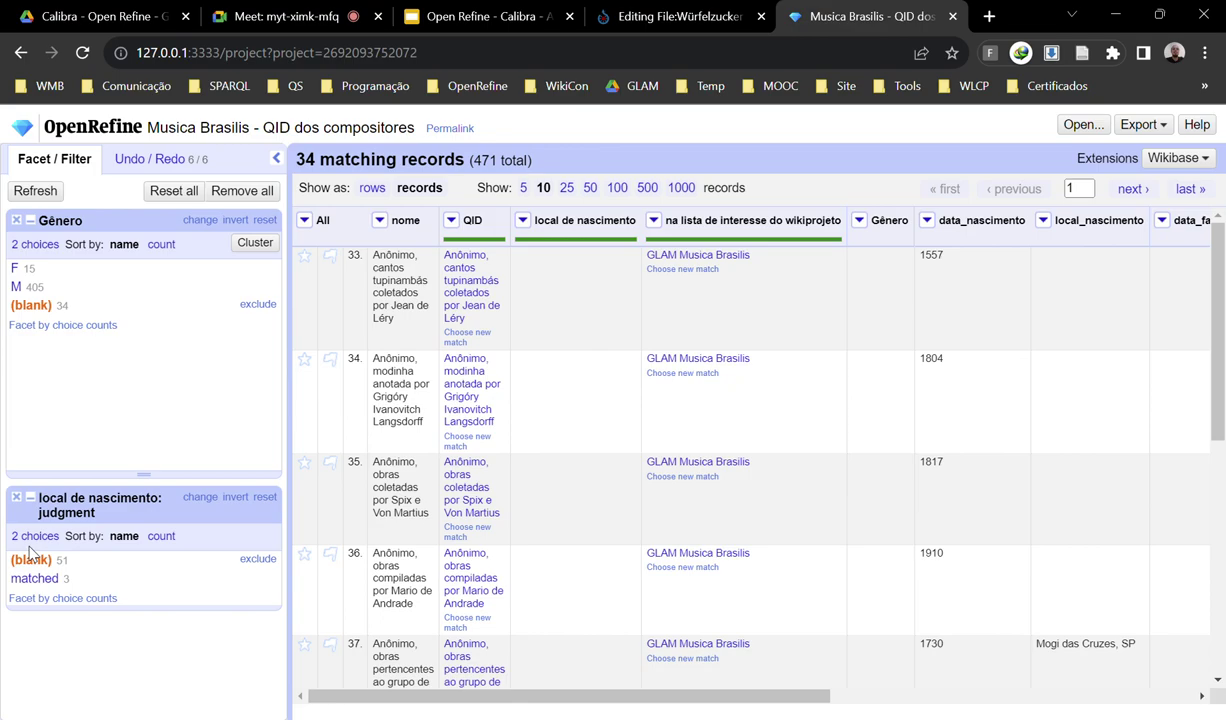
{"action": "left_click", "coordinate": [13, 269]}
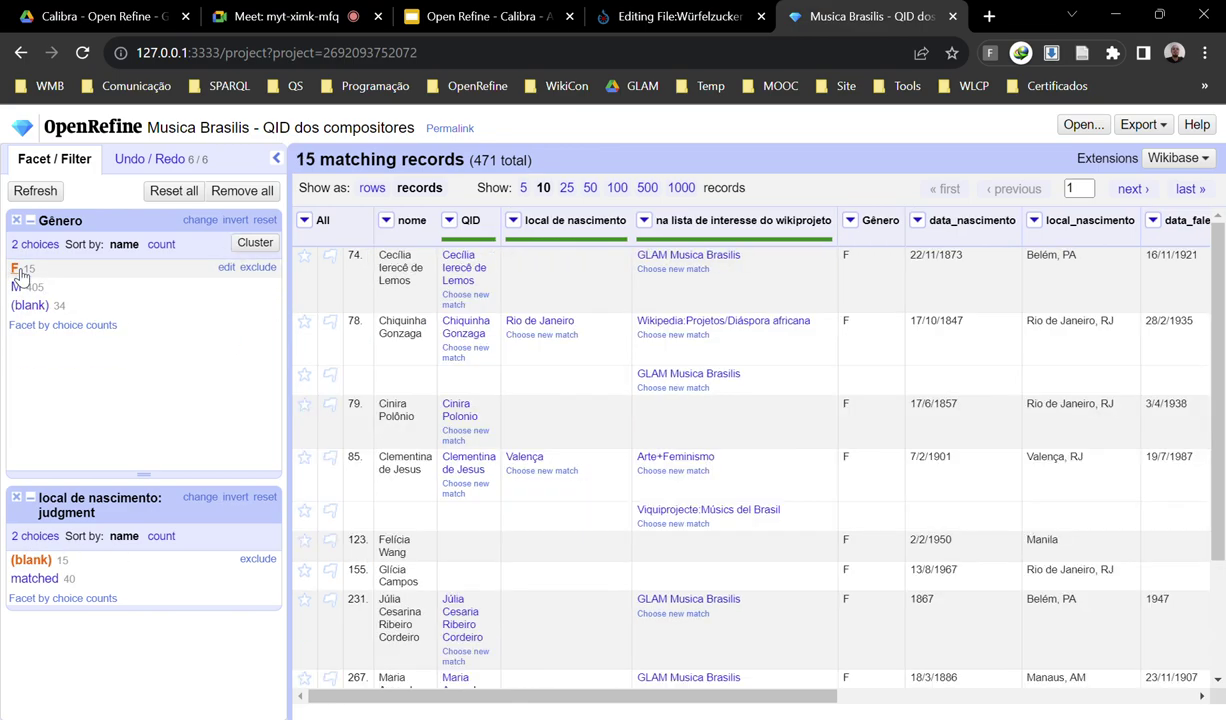
{"action": "left_click", "coordinate": [30, 559]}
{"action": "left_click", "coordinate": [30, 559]}
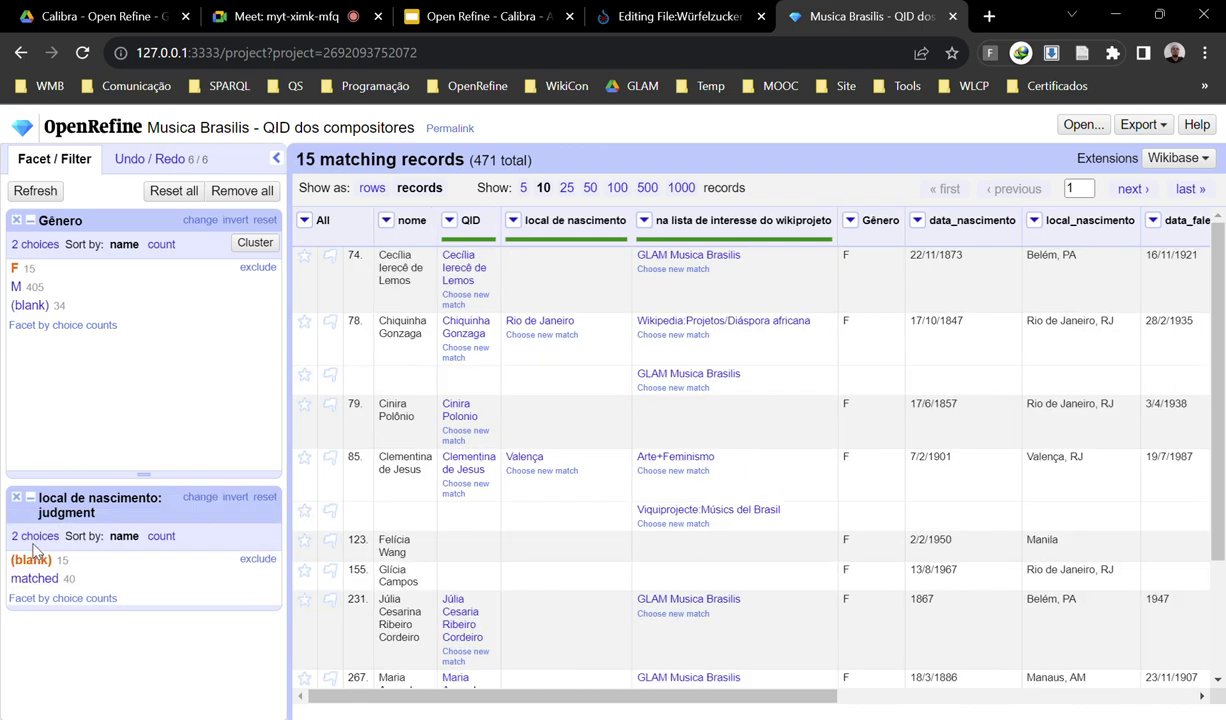
{"action": "left_click", "coordinate": [16, 497]}
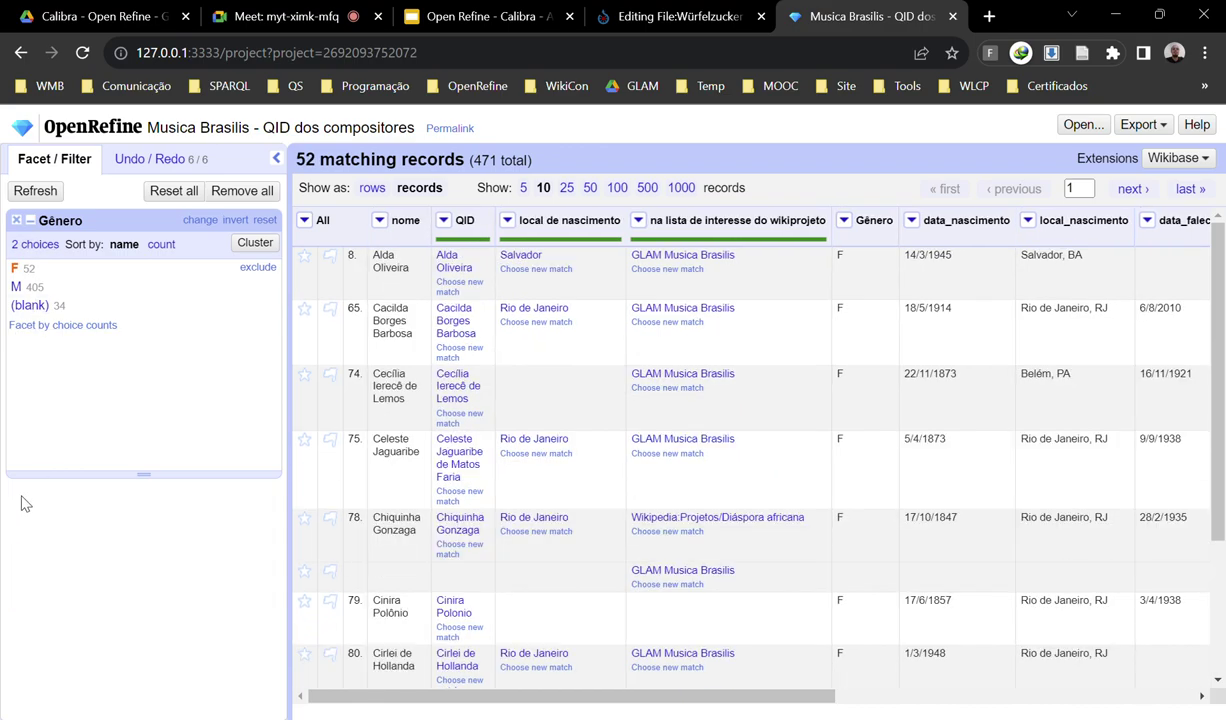
Add a reconciliation judgment facet on the local de nascimento column and filter it to the blank value.
{"action": "left_click", "coordinate": [507, 220]}
{"action": "mouse_move", "coordinate": [530, 395]}
{"action": "mouse_move", "coordinate": [560, 416]}
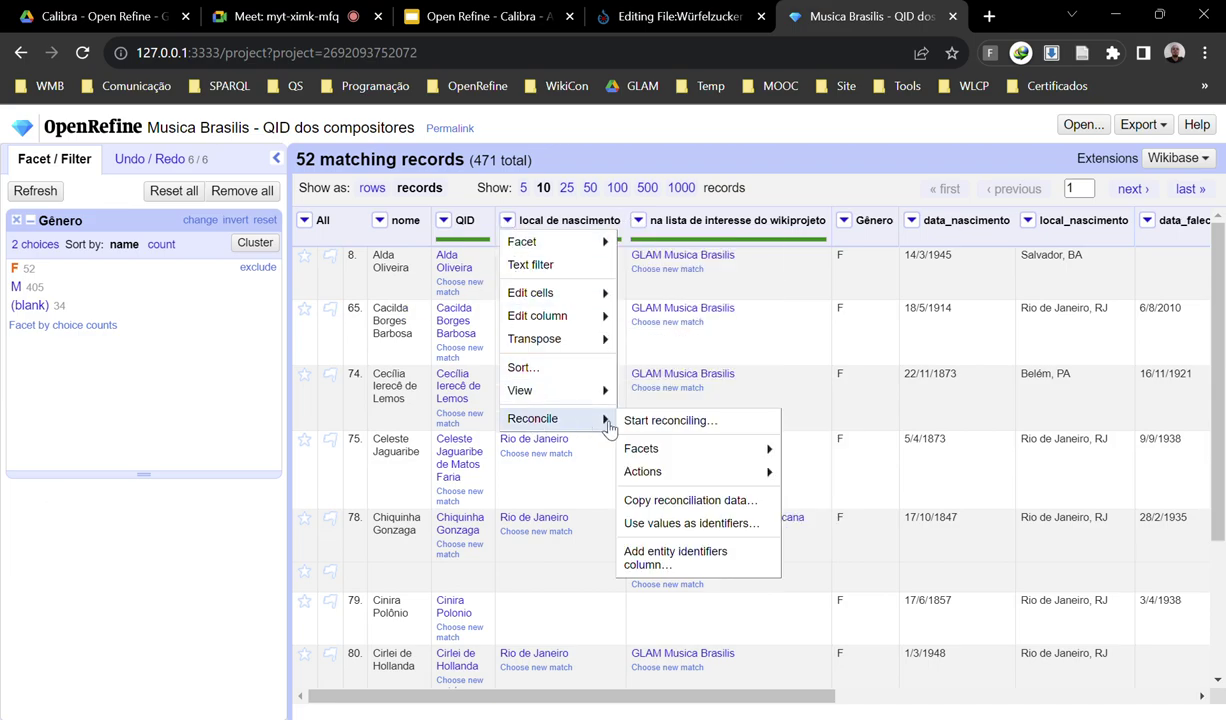
{"action": "mouse_move", "coordinate": [660, 446]}
{"action": "left_click", "coordinate": [830, 447]}
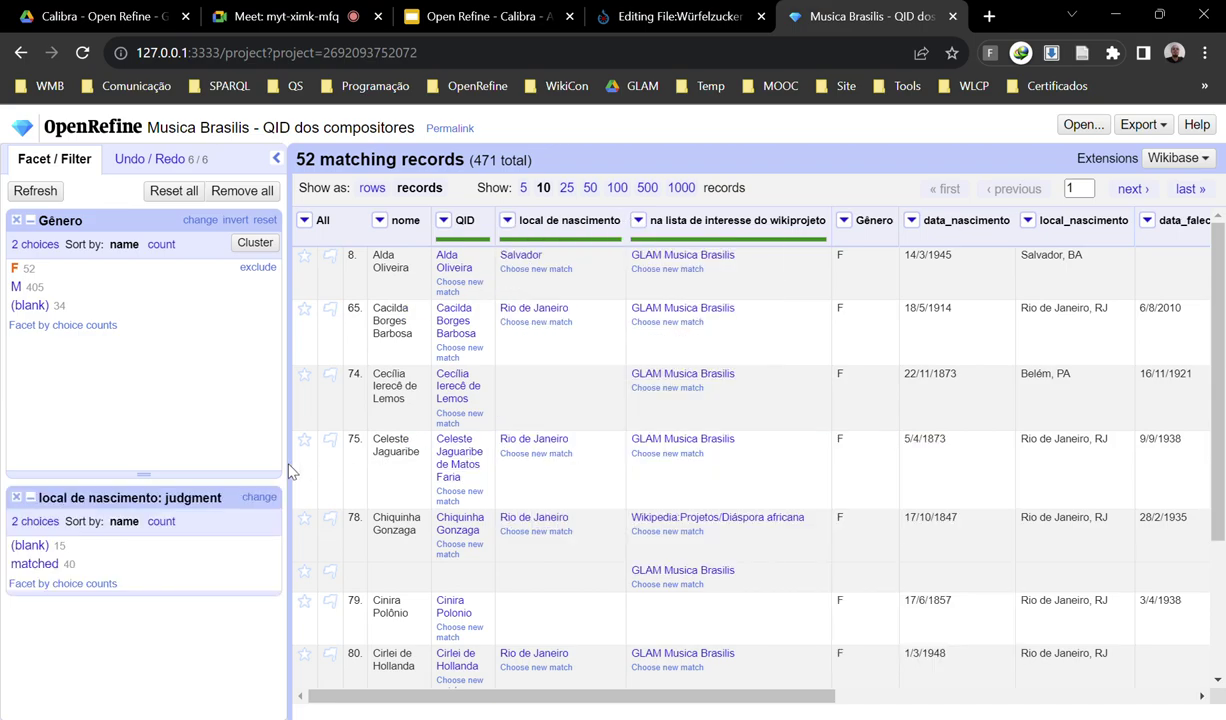
{"action": "left_click", "coordinate": [30, 545]}
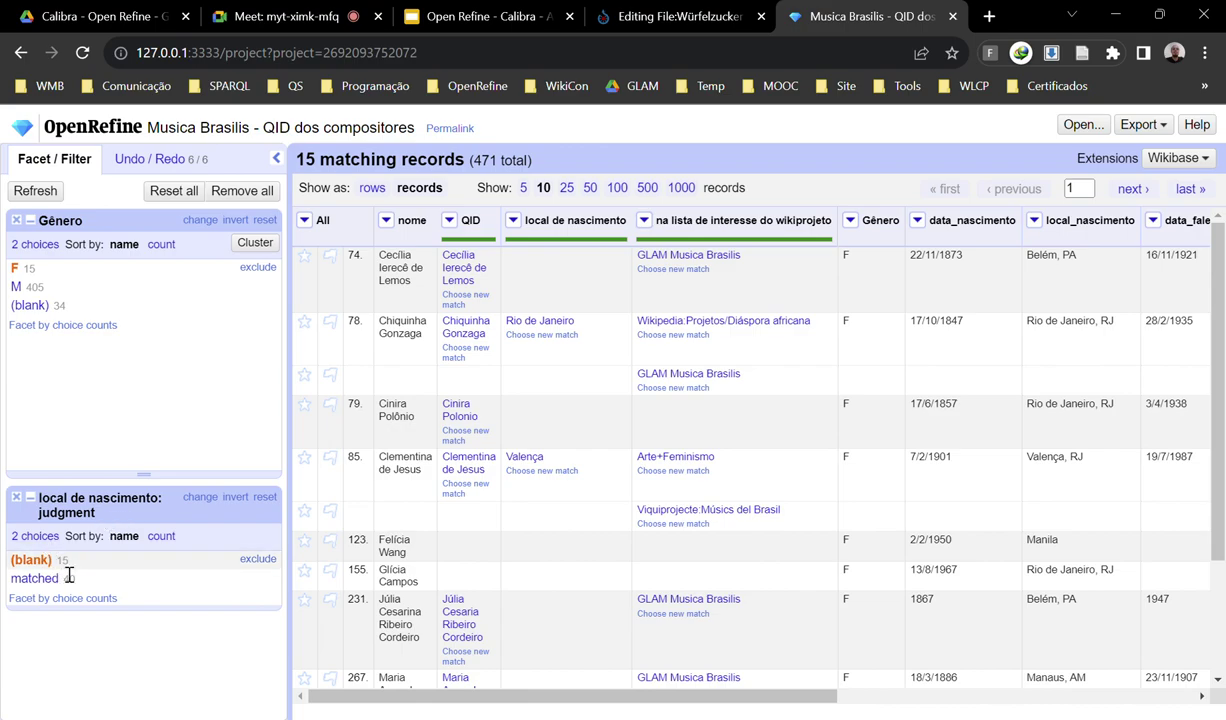
Compare the composers with blank birthplace judgment in the records and rows modes, and leave the grid showing rows.
{"action": "scroll", "coordinate": [523, 405], "scroll_direction": "down", "scroll_amount": 3}
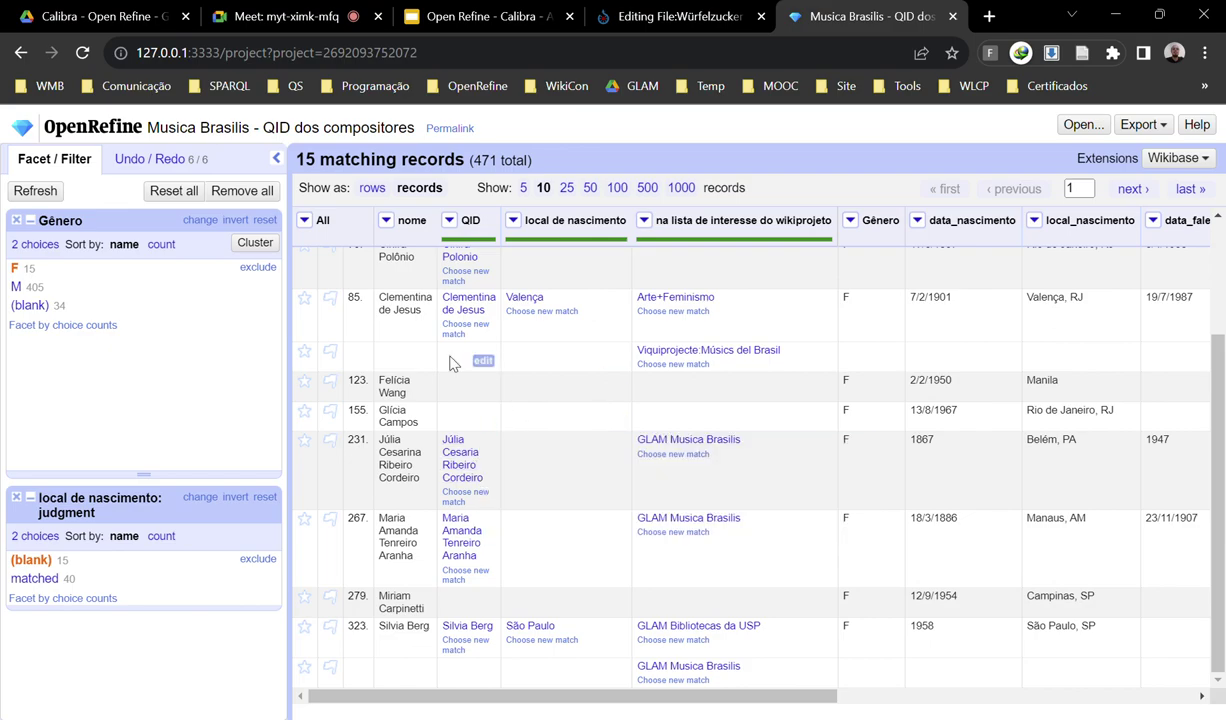
{"action": "scroll", "coordinate": [397, 380], "scroll_direction": "up", "scroll_amount": 3}
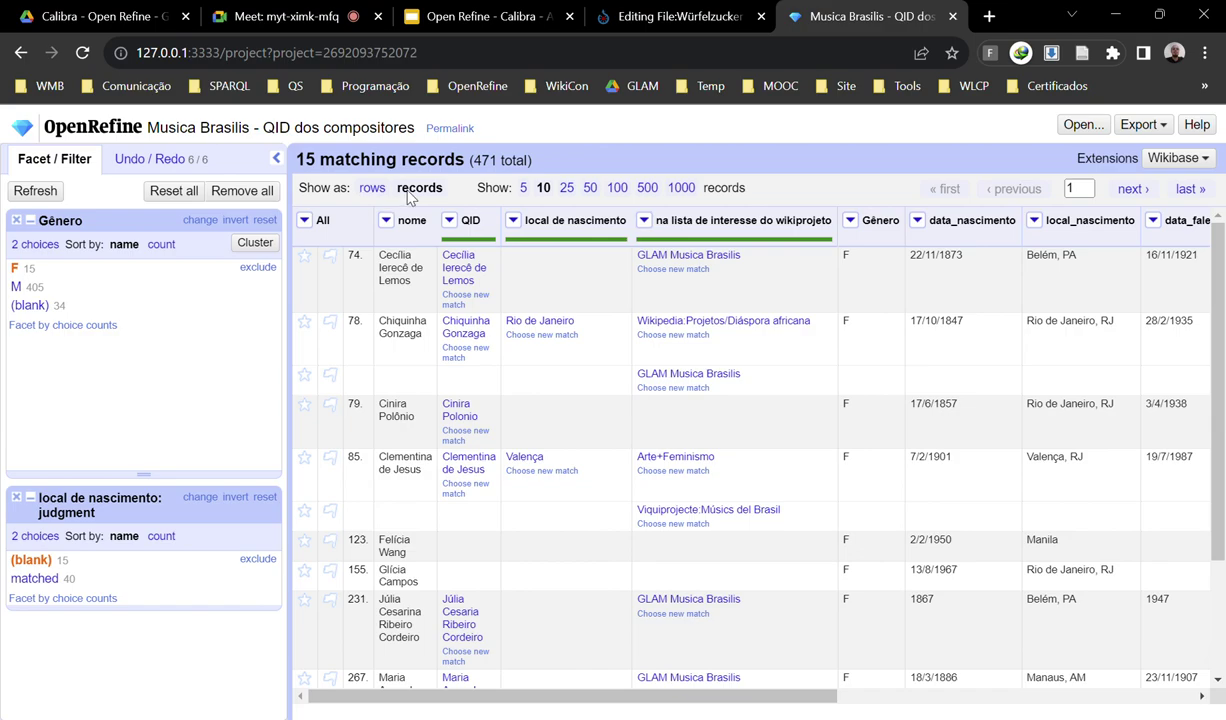
{"action": "left_click", "coordinate": [372, 188]}
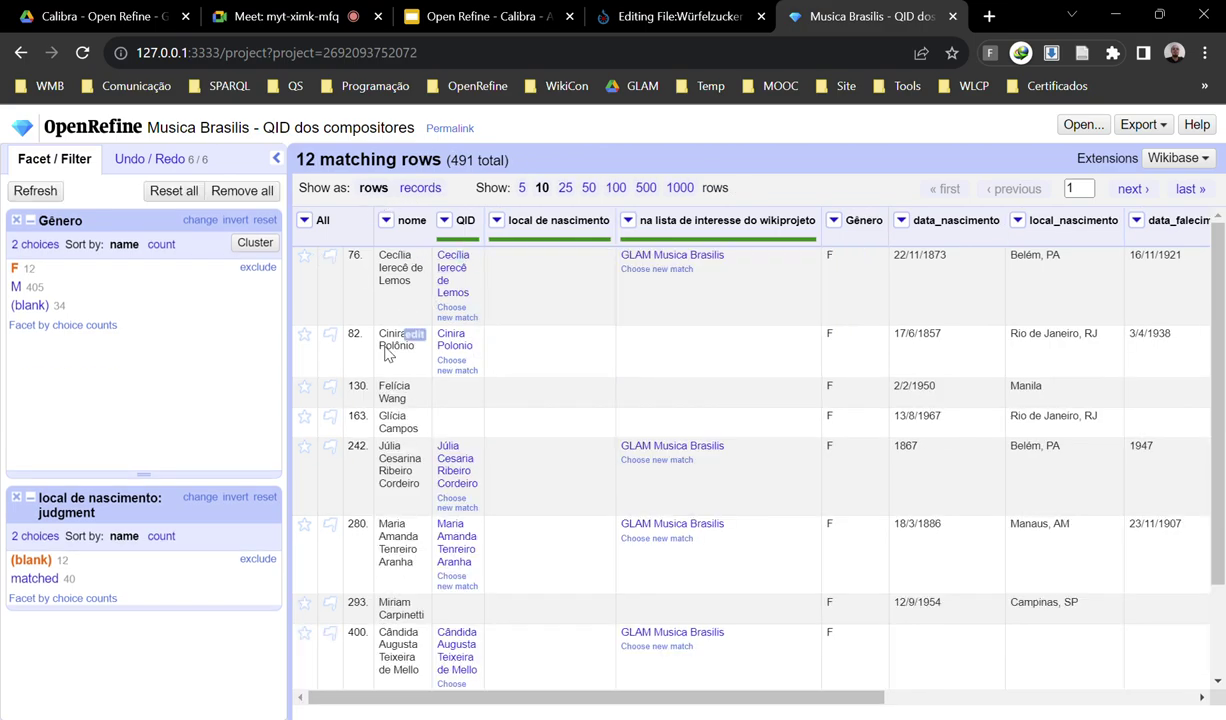
{"action": "left_click", "coordinate": [418, 189]}
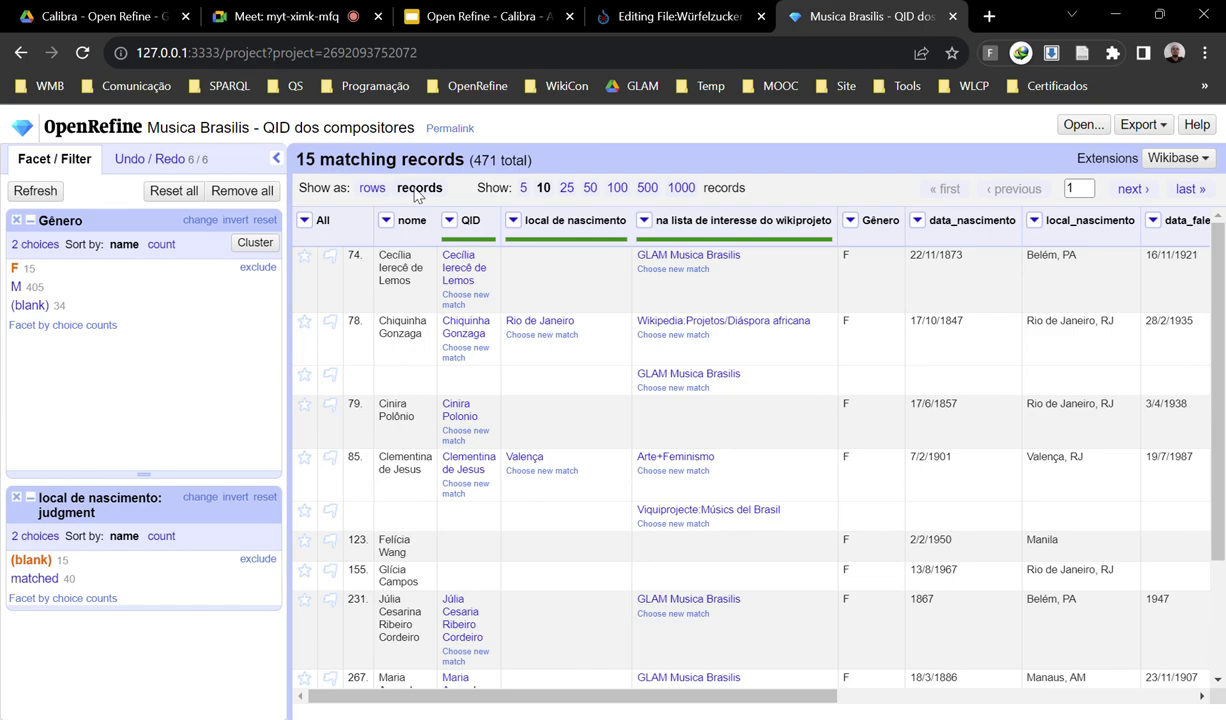
{"action": "mouse_move", "coordinate": [477, 340]}
{"action": "mouse_move", "coordinate": [725, 330]}
{"action": "left_click", "coordinate": [372, 189]}
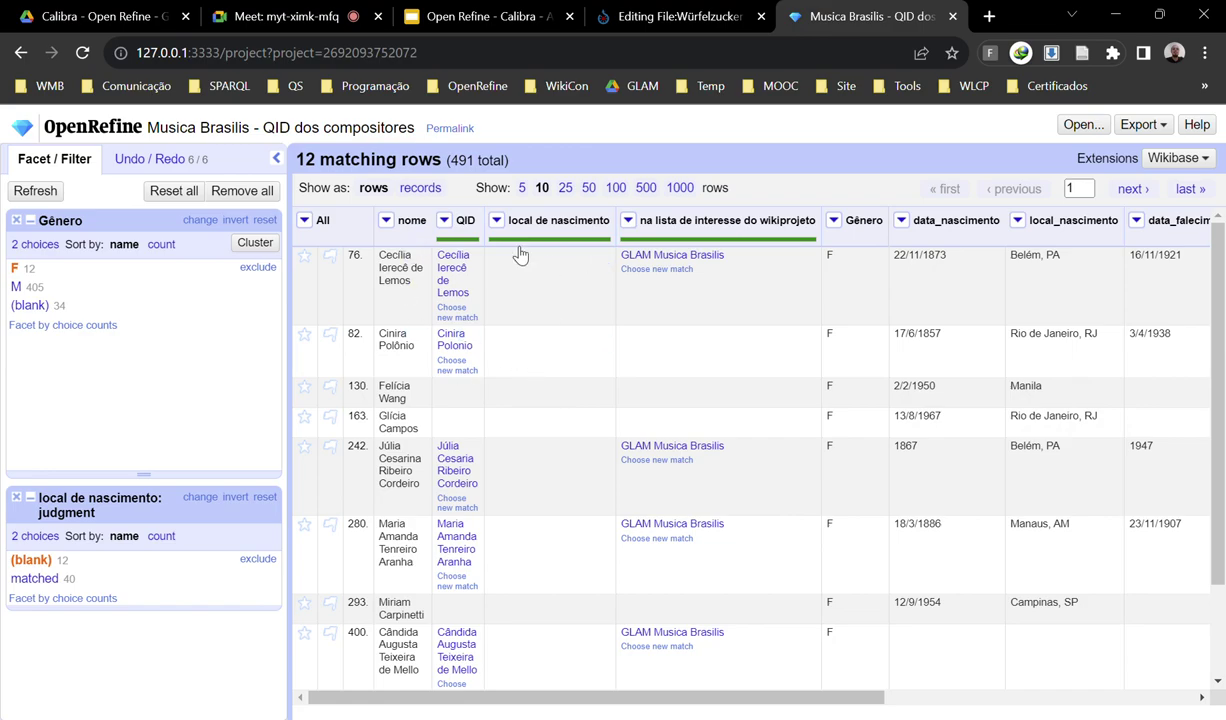
{"action": "scroll", "coordinate": [590, 340], "scroll_direction": "down", "scroll_amount": 2}
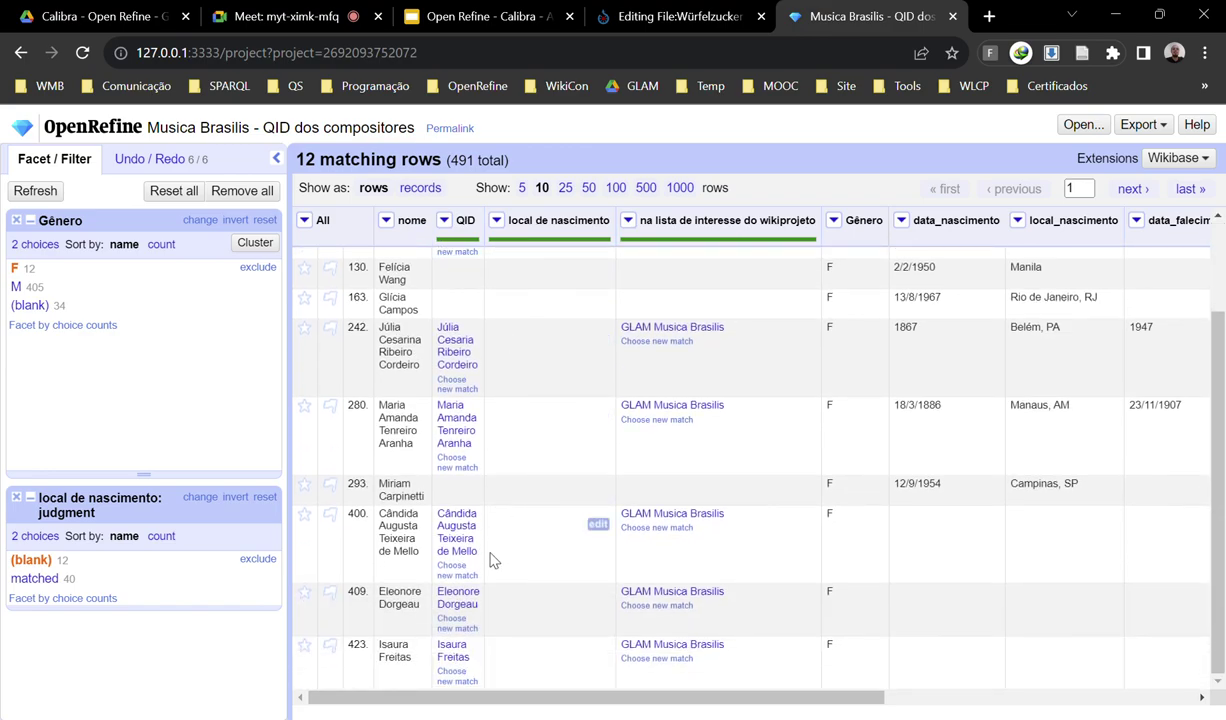
{"action": "mouse_move", "coordinate": [452, 520]}
Filter the local de nascimento judgment facet to matched and preview the Wikidata item for a Rio de Janeiro birthplace.
{"action": "left_click", "coordinate": [33, 579]}
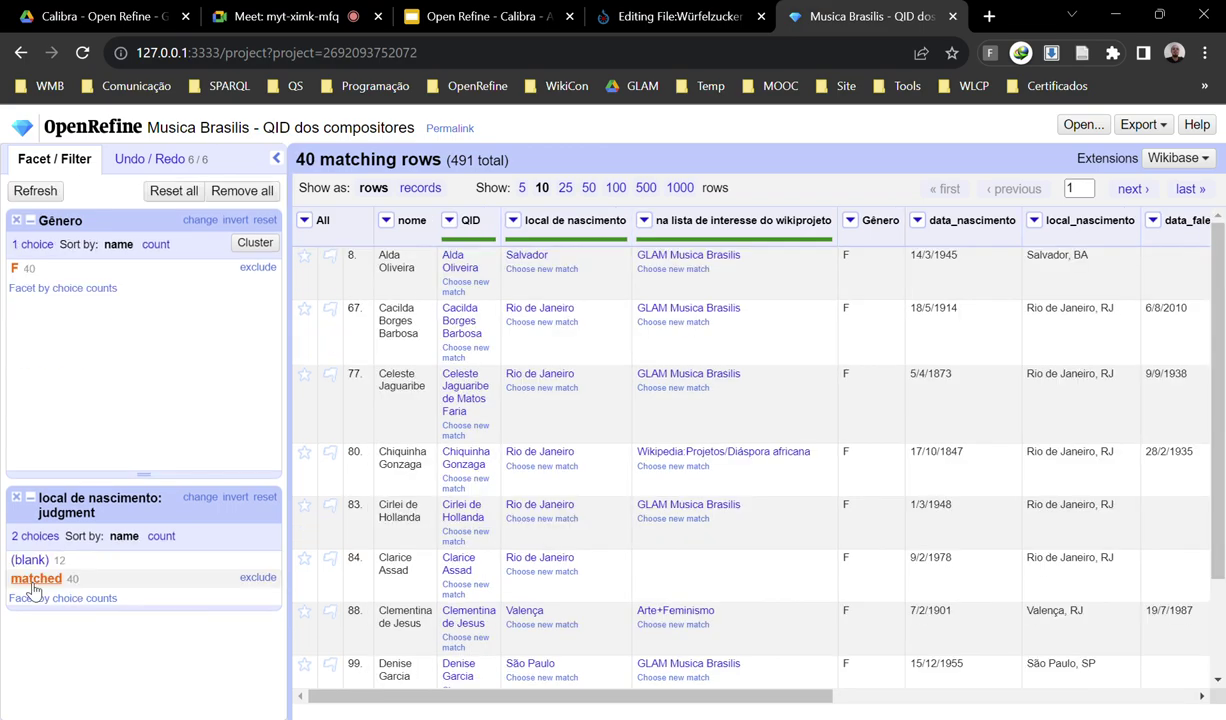
{"action": "scroll", "coordinate": [580, 370], "scroll_direction": "down", "scroll_amount": 3}
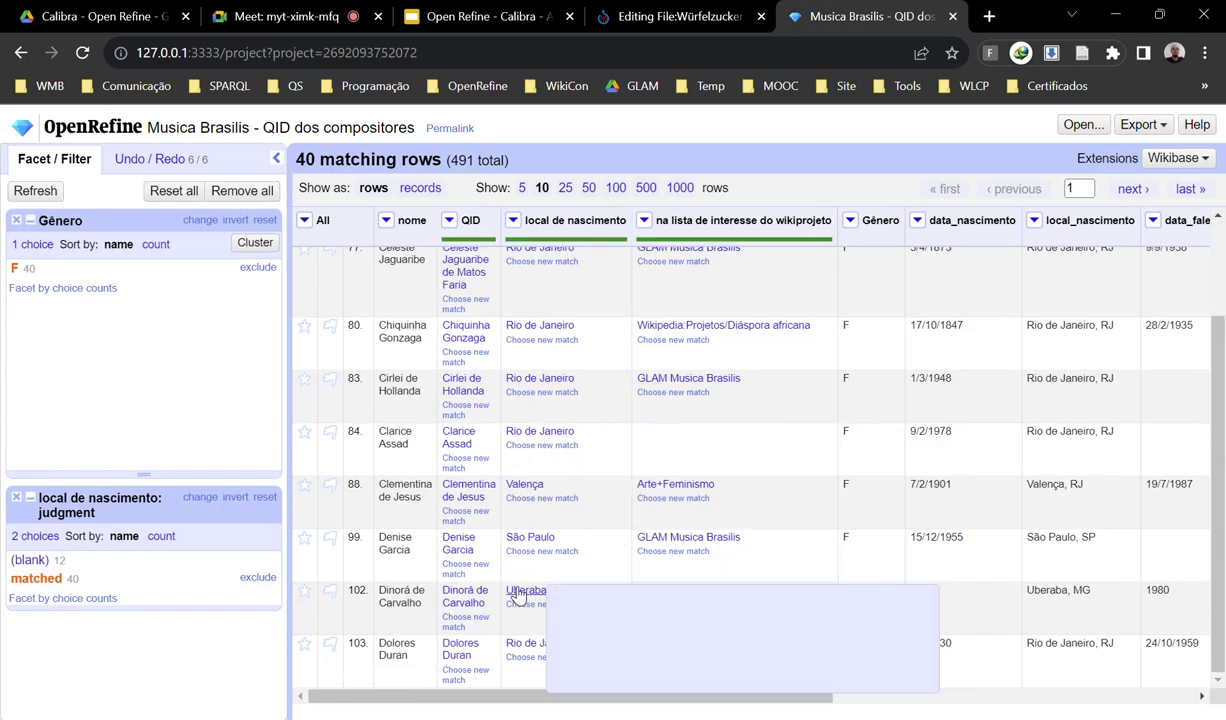
{"action": "scroll", "coordinate": [533, 528], "scroll_direction": "up", "scroll_amount": 2}
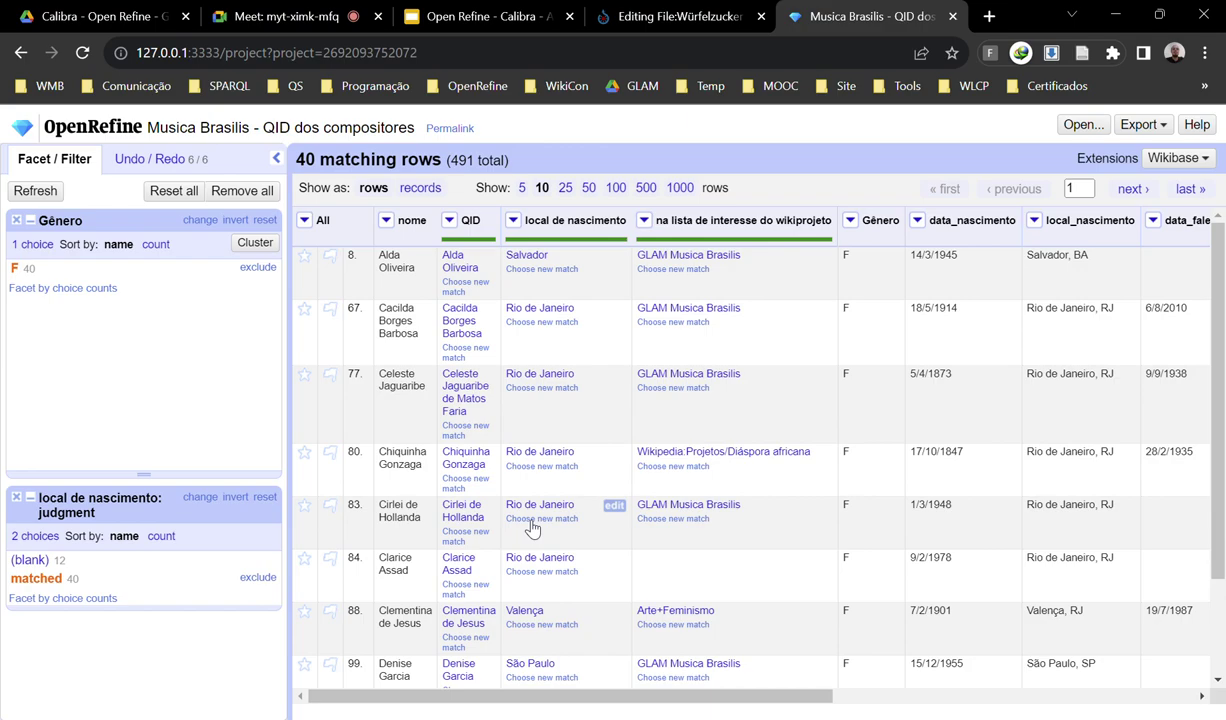
{"action": "mouse_move", "coordinate": [537, 512]}
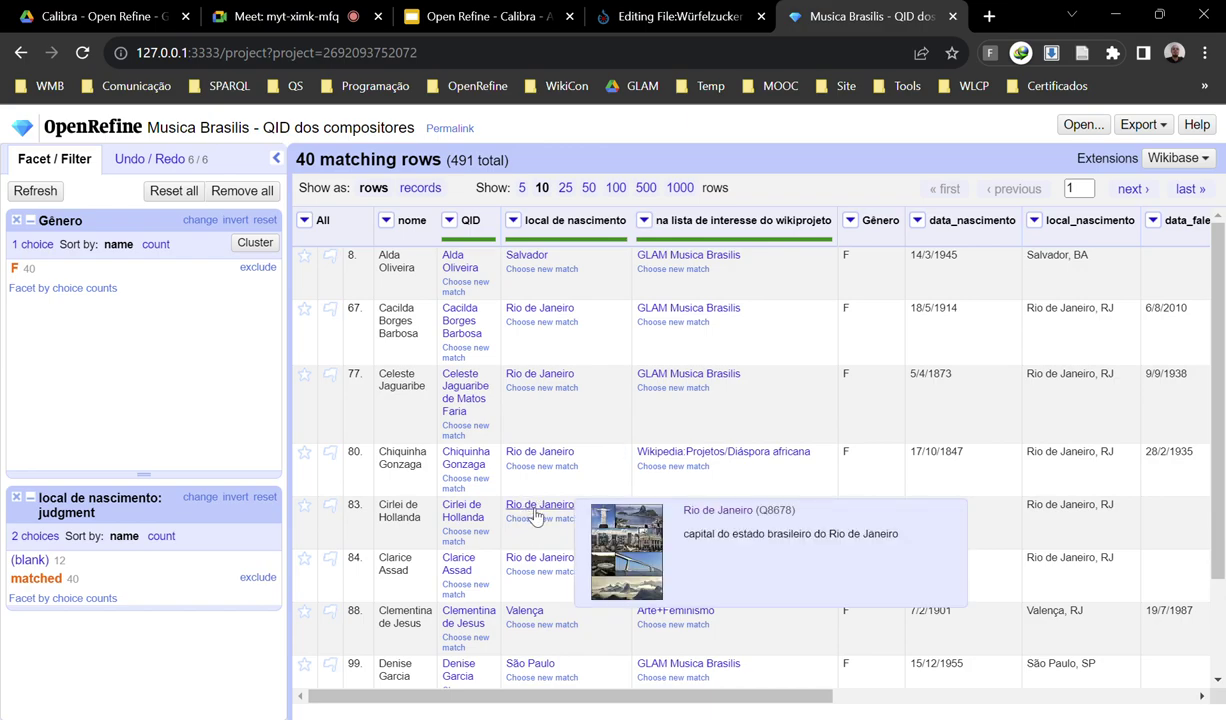
{"action": "mouse_move", "coordinate": [520, 310]}
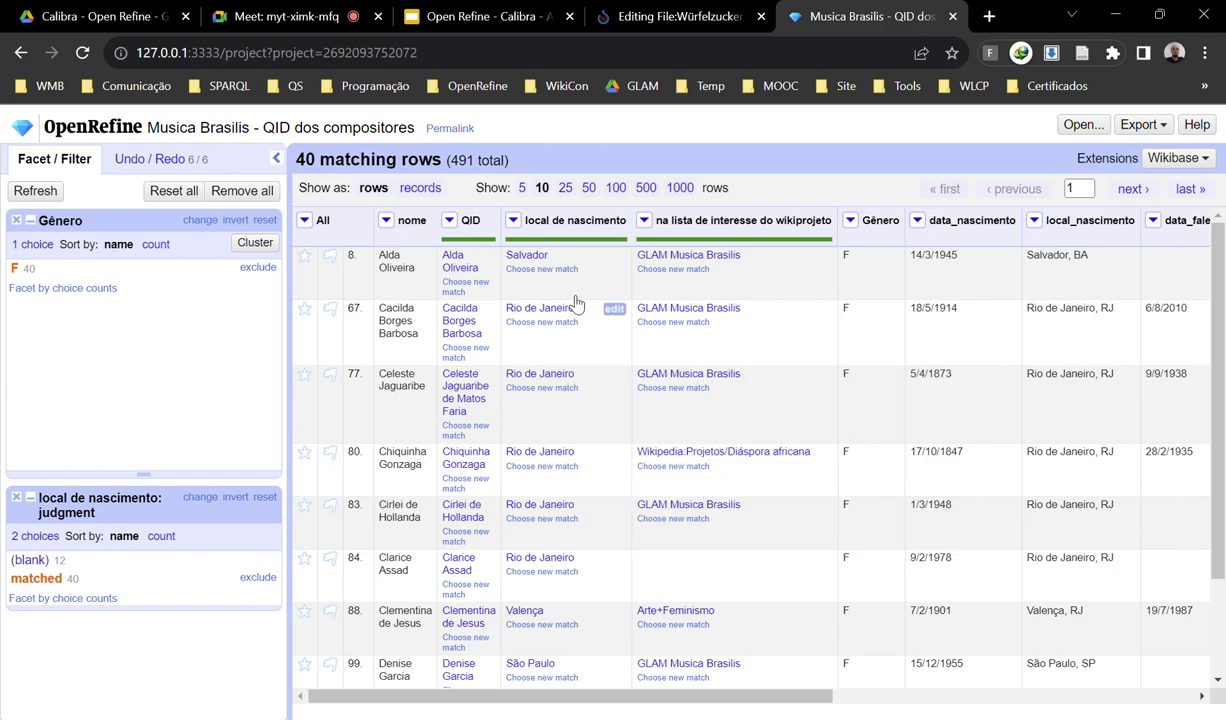
Switch to the Open Refine - Calibra presentation in Google Slides and show slide 5, "Dados estruturados no Commons e Wikitext".
{"action": "left_click", "coordinate": [524, 12]}
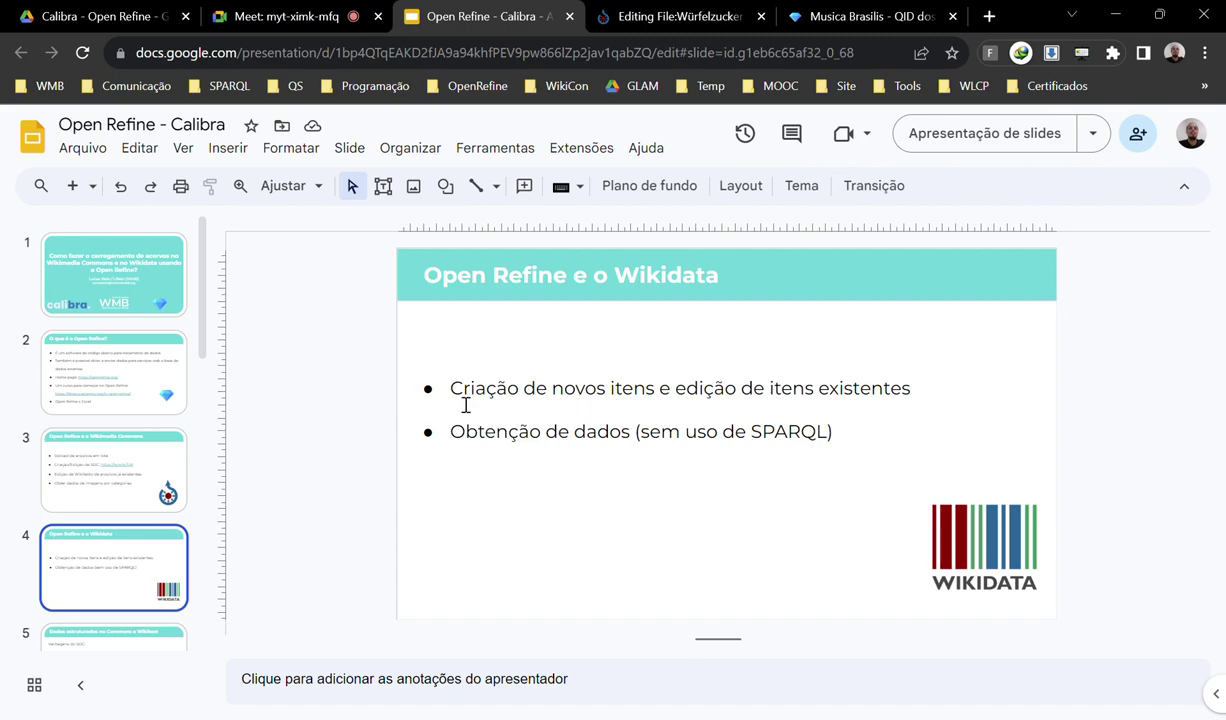
{"action": "scroll", "coordinate": [168, 376], "scroll_direction": "down", "scroll_amount": 1}
{"action": "scroll", "coordinate": [168, 376], "scroll_direction": "down", "scroll_amount": 2}
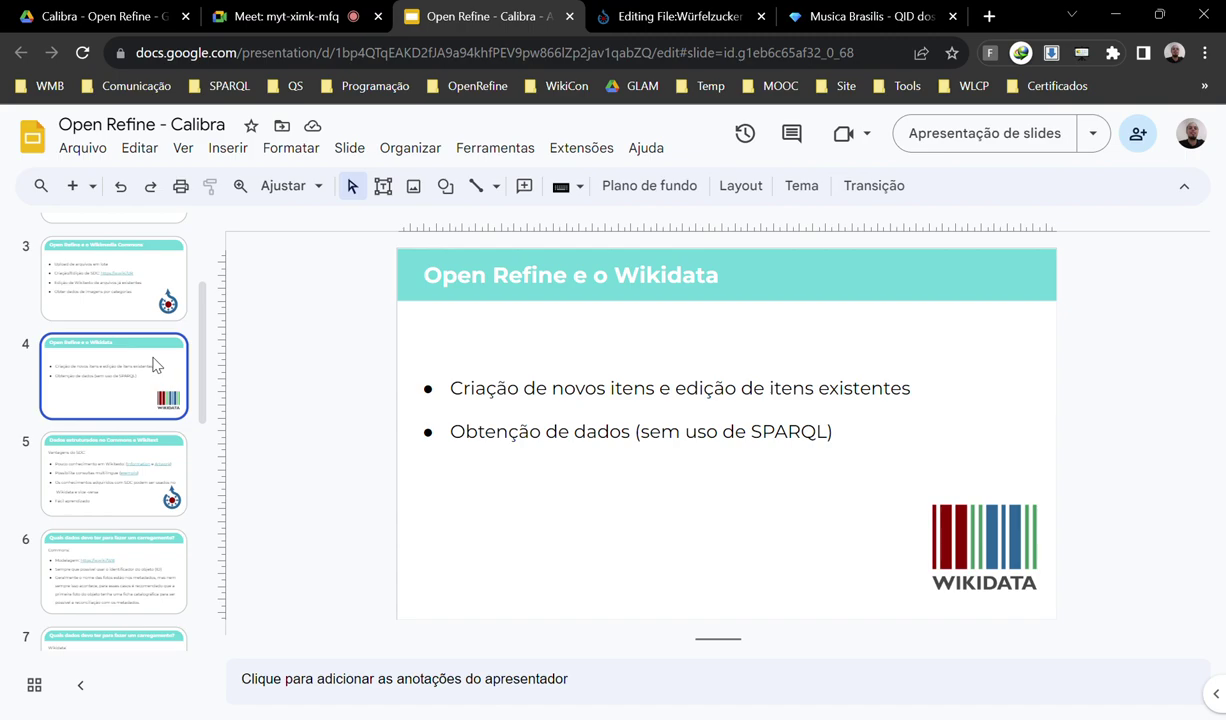
{"action": "scroll", "coordinate": [155, 366], "scroll_direction": "down", "scroll_amount": 2}
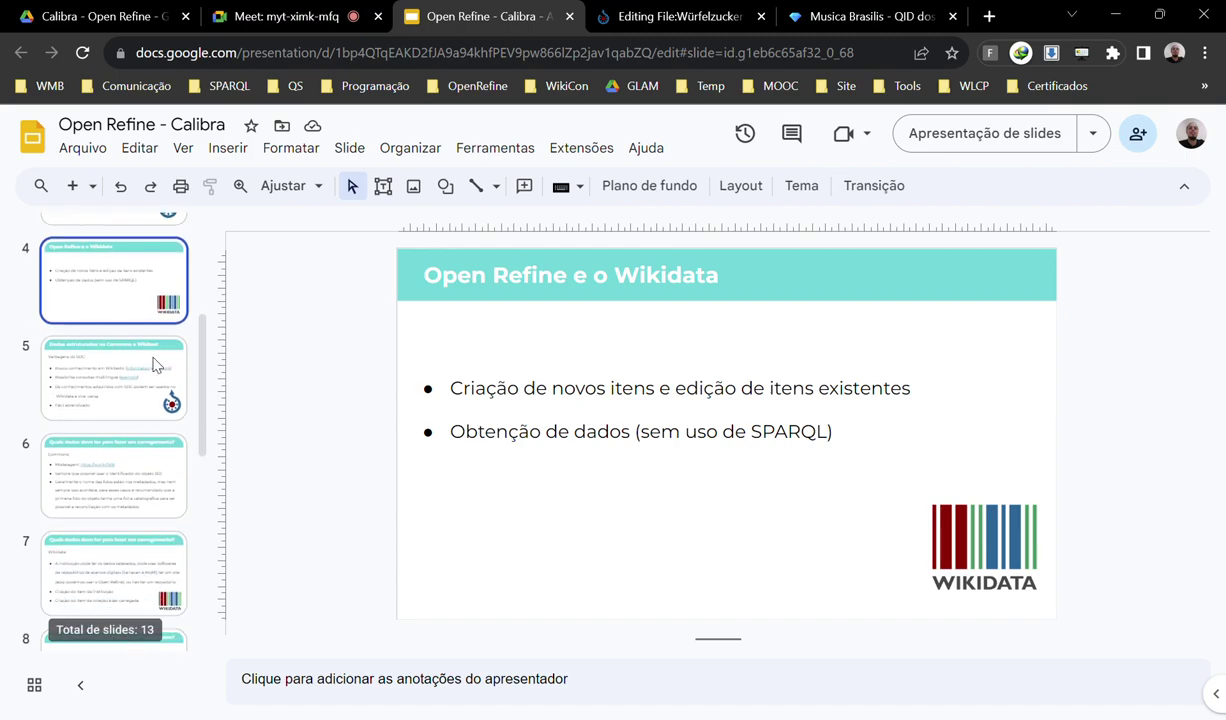
{"action": "left_click", "coordinate": [155, 381]}
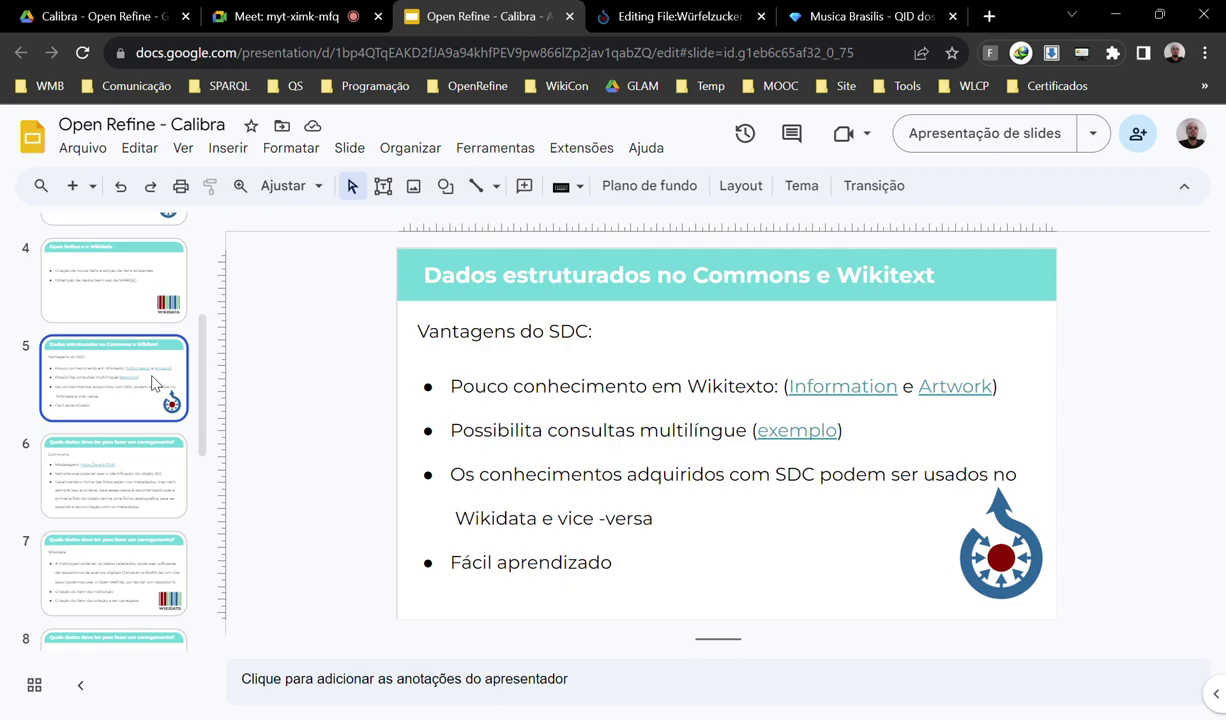
Leave the Würfelzucker wikitext editor on Wikimedia Commons, examine the file's structured data and depicts statements, and return to the Google Slides presentation.
{"action": "left_click", "coordinate": [596, 10]}
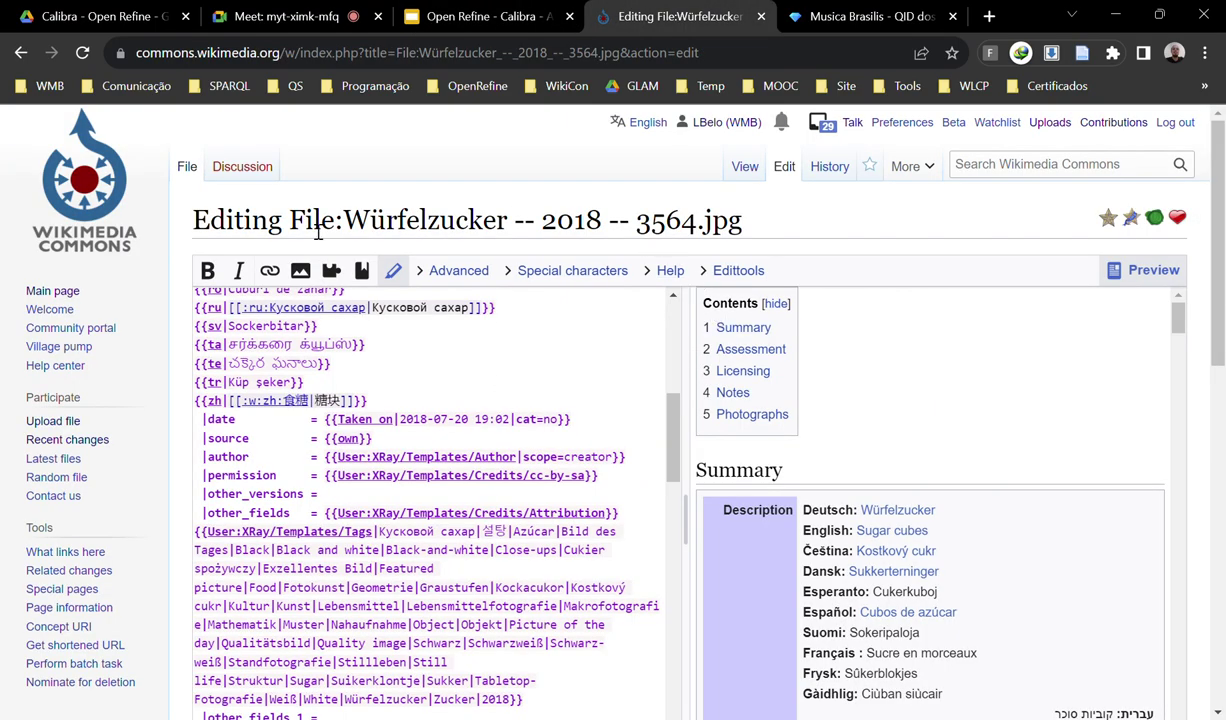
{"action": "left_click", "coordinate": [22, 52]}
{"action": "scroll", "coordinate": [580, 300], "scroll_direction": "down", "scroll_amount": 4}
{"action": "scroll", "coordinate": [560, 370], "scroll_direction": "down", "scroll_amount": 4}
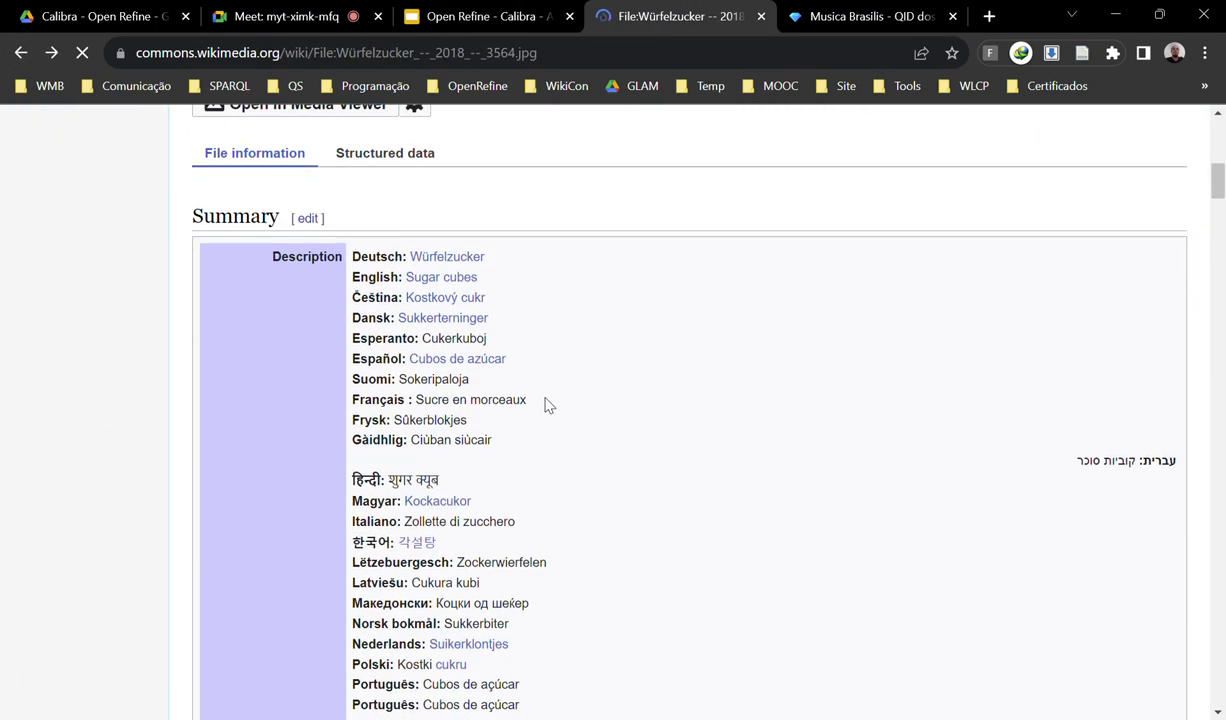
{"action": "scroll", "coordinate": [480, 360], "scroll_direction": "up", "scroll_amount": 2}
{"action": "left_click", "coordinate": [405, 370]}
{"action": "scroll", "coordinate": [460, 427], "scroll_direction": "down", "scroll_amount": 3}
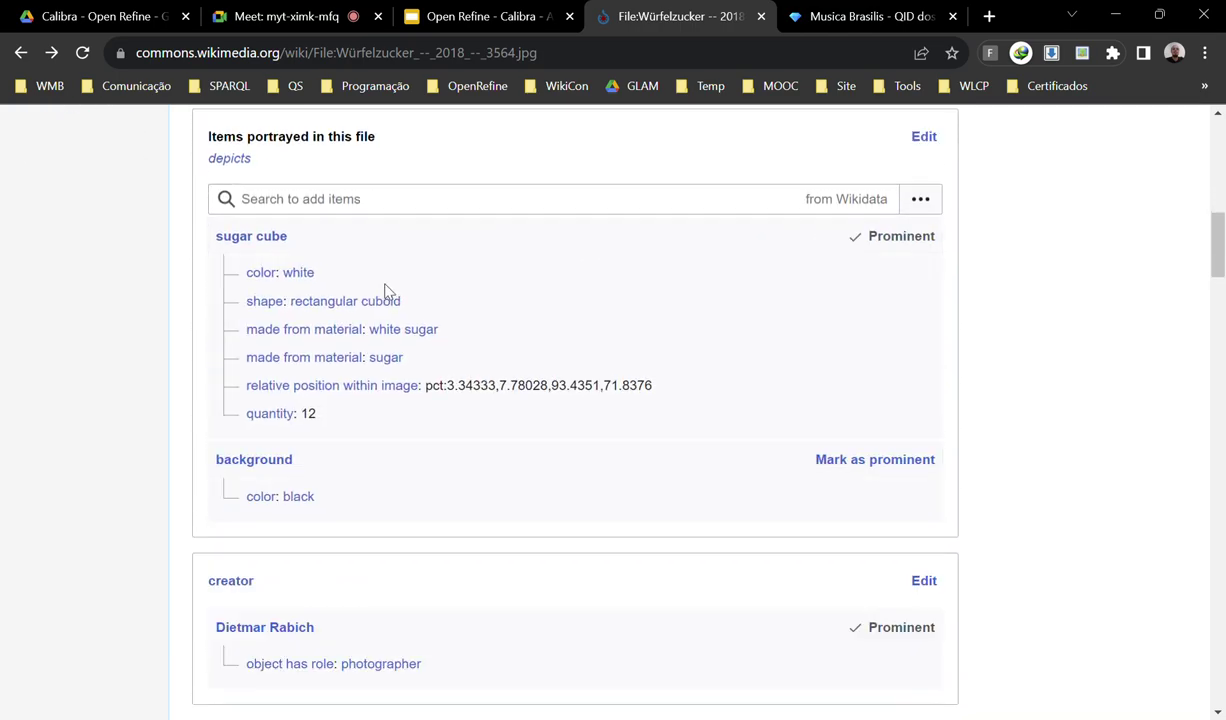
{"action": "scroll", "coordinate": [240, 363], "scroll_direction": "up", "scroll_amount": 2}
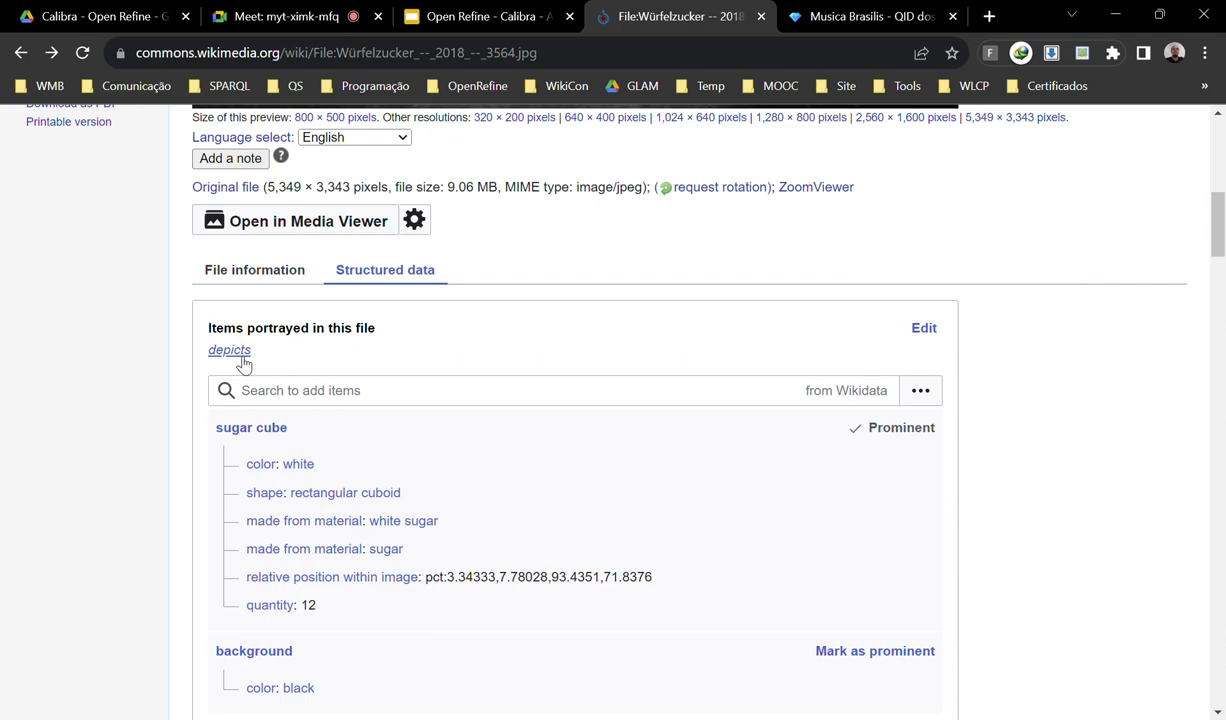
{"action": "left_click", "coordinate": [465, 16]}
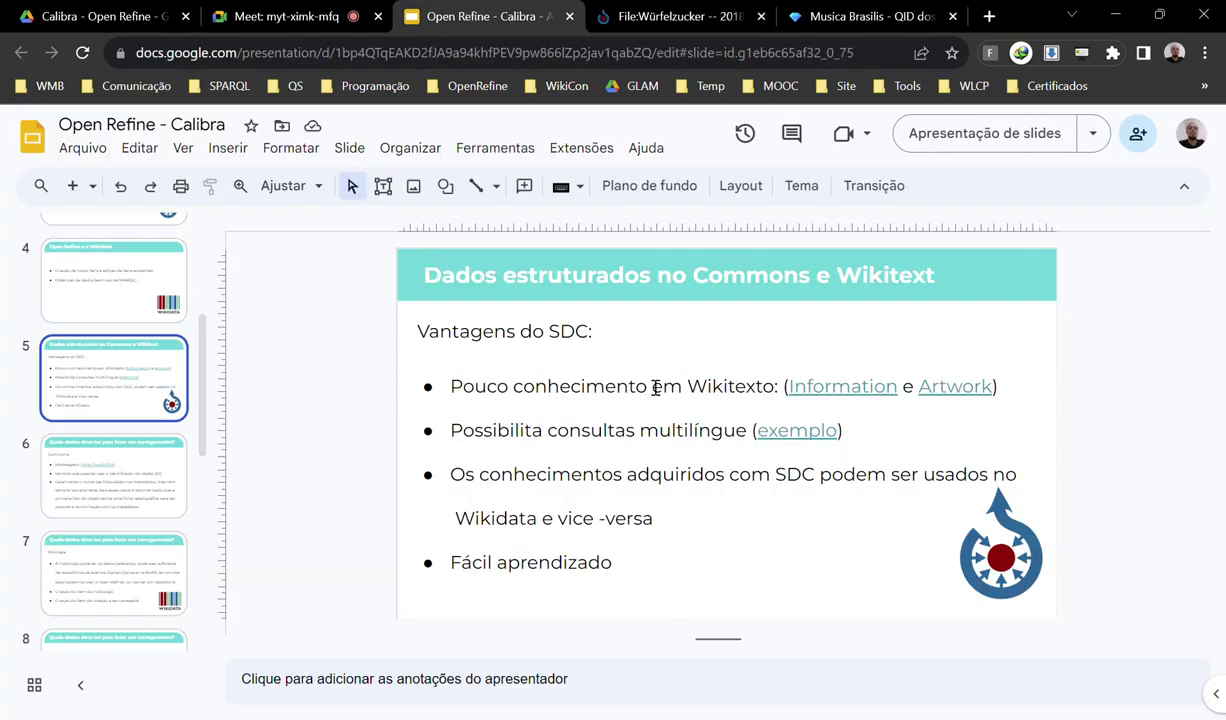